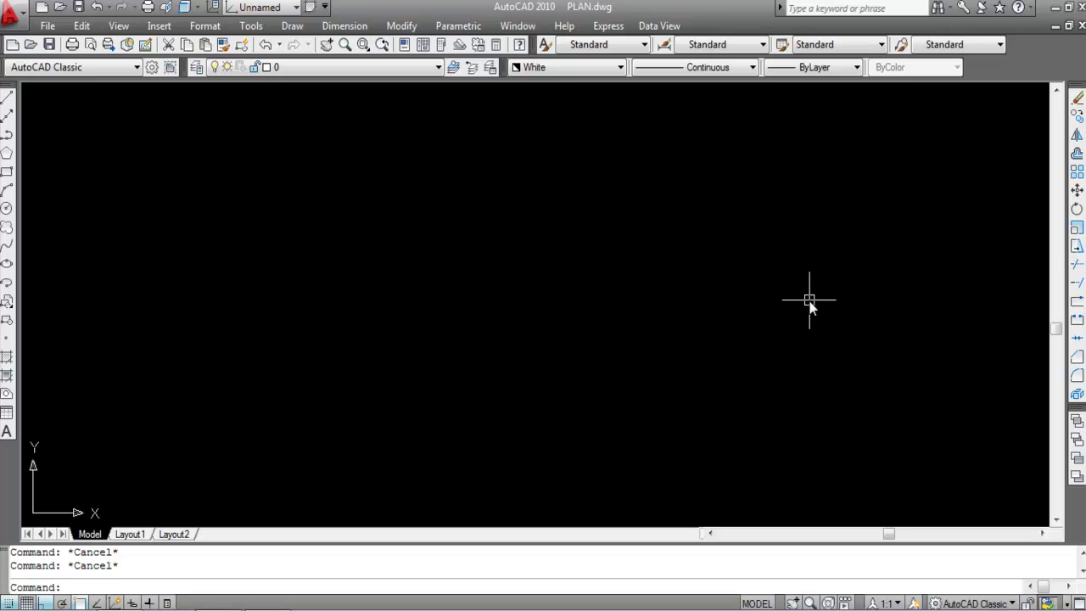
Draw a single horizontal line across the middle of the empty drawing area with the Line command
{"action": "type", "text": "L"}
{"action": "key", "text": "Return"}
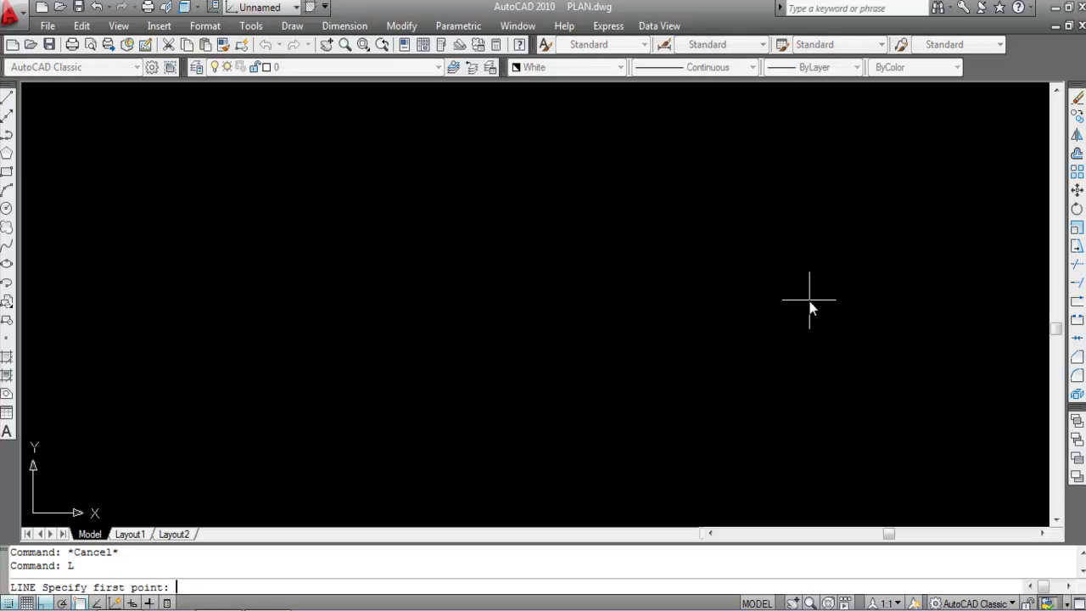
{"action": "left_click", "coordinate": [354, 291]}
{"action": "left_click", "coordinate": [700, 291]}
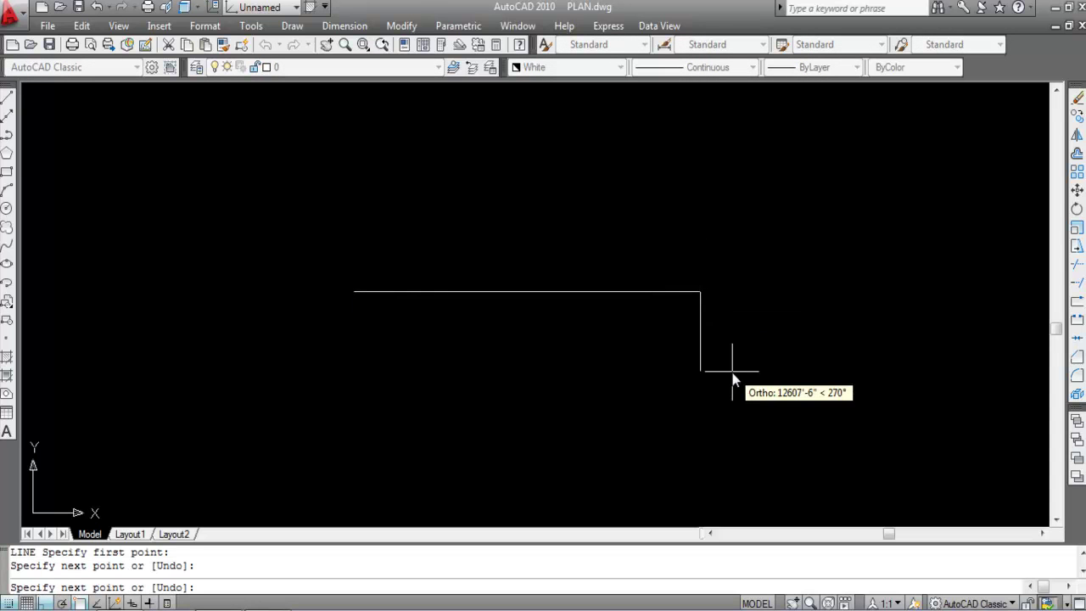
{"action": "key", "text": "Escape"}
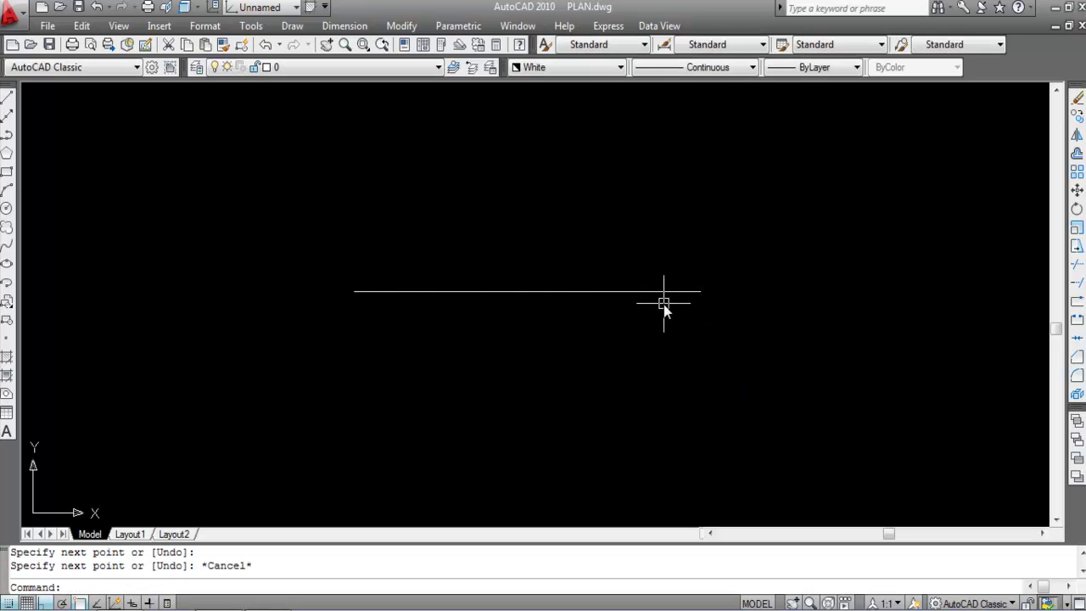
Draw a vertical line straight down from the midpoint of the horizontal line
{"action": "left_click", "coordinate": [574, 337]}
{"action": "left_click", "coordinate": [506, 205]}
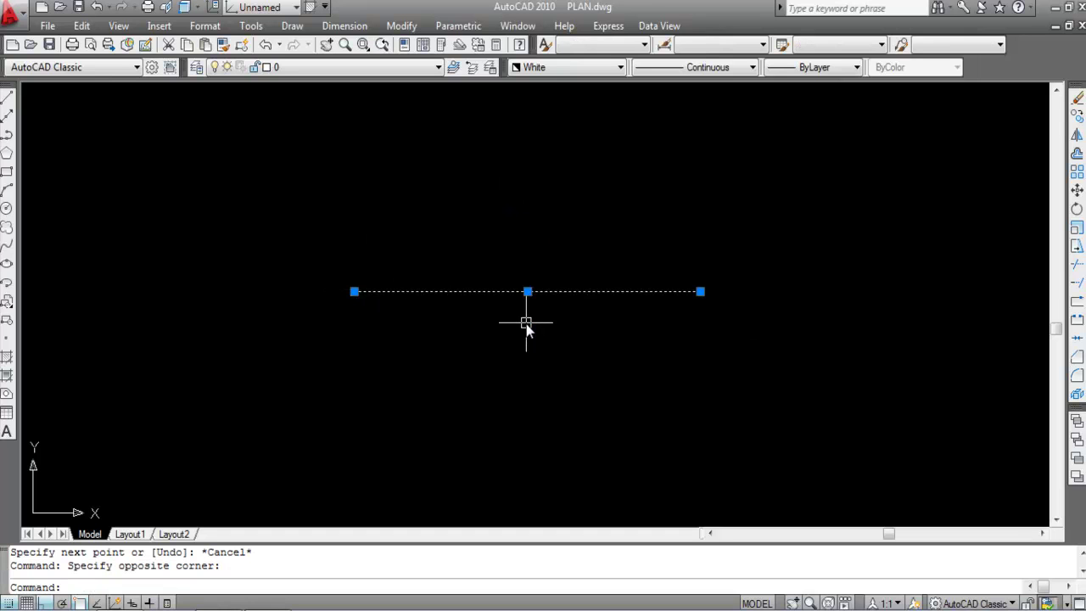
{"action": "key", "text": "Escape"}
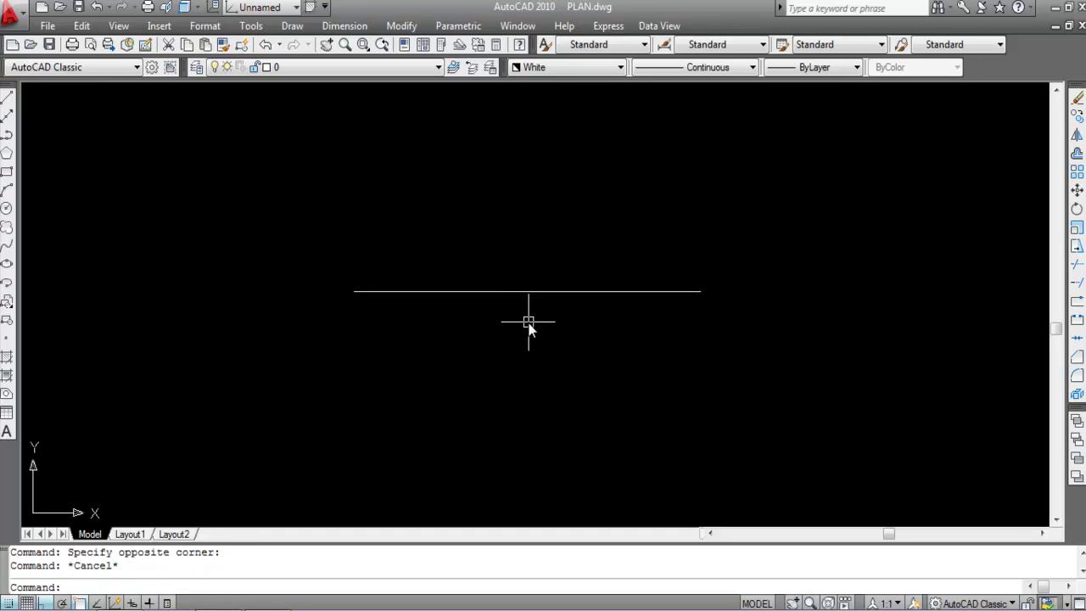
{"action": "type", "text": "l"}
{"action": "key", "text": "Return"}
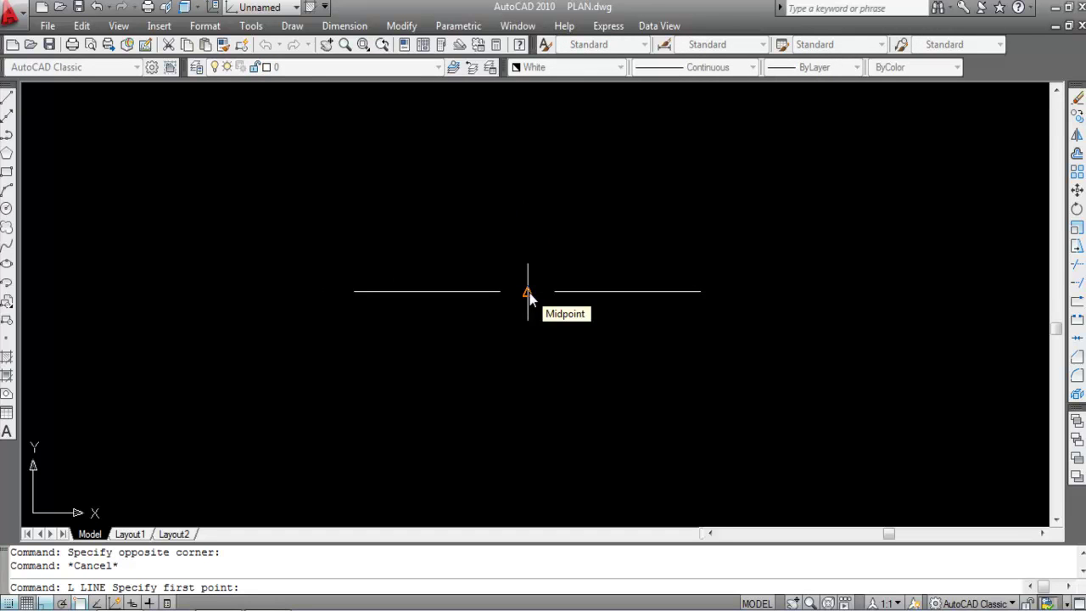
{"action": "left_click", "coordinate": [528, 292]}
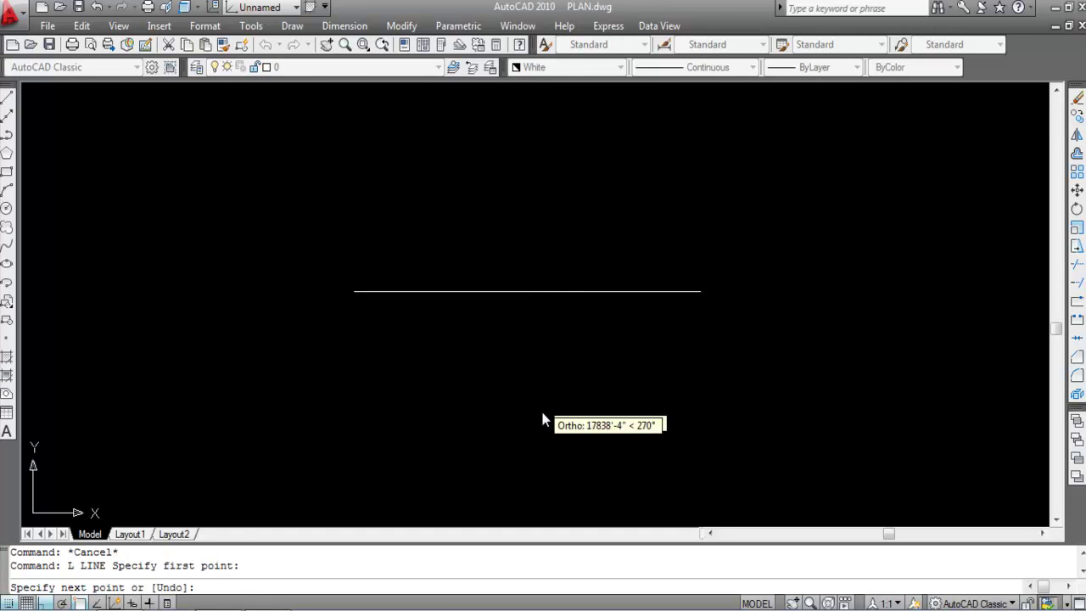
{"action": "left_click", "coordinate": [536, 428]}
{"action": "key", "text": "Escape"}
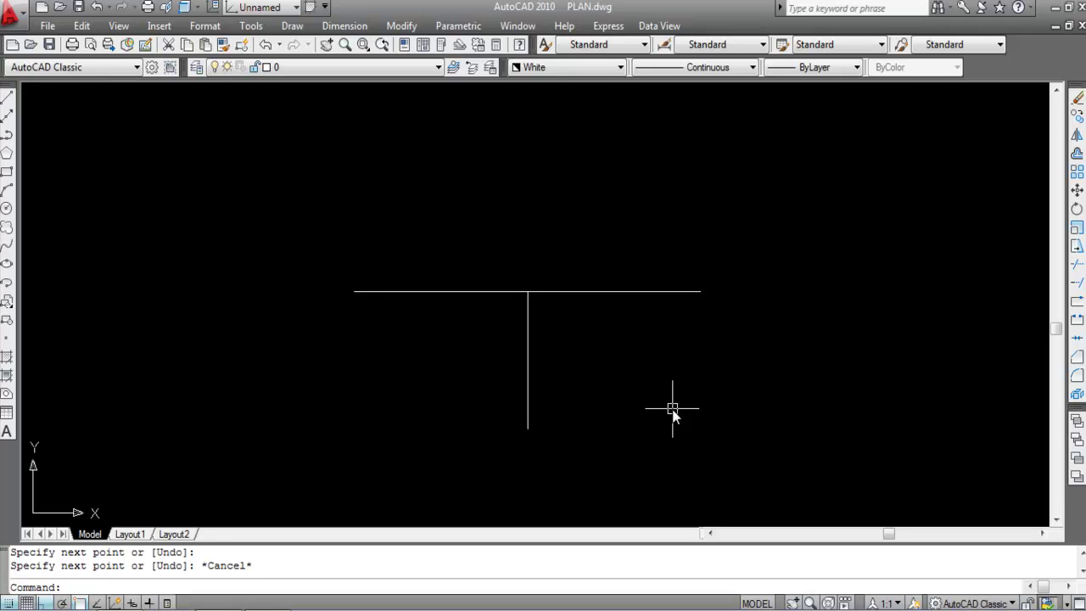
{"action": "mouse_move", "coordinate": [627, 297]}
{"action": "left_click", "coordinate": [677, 341]}
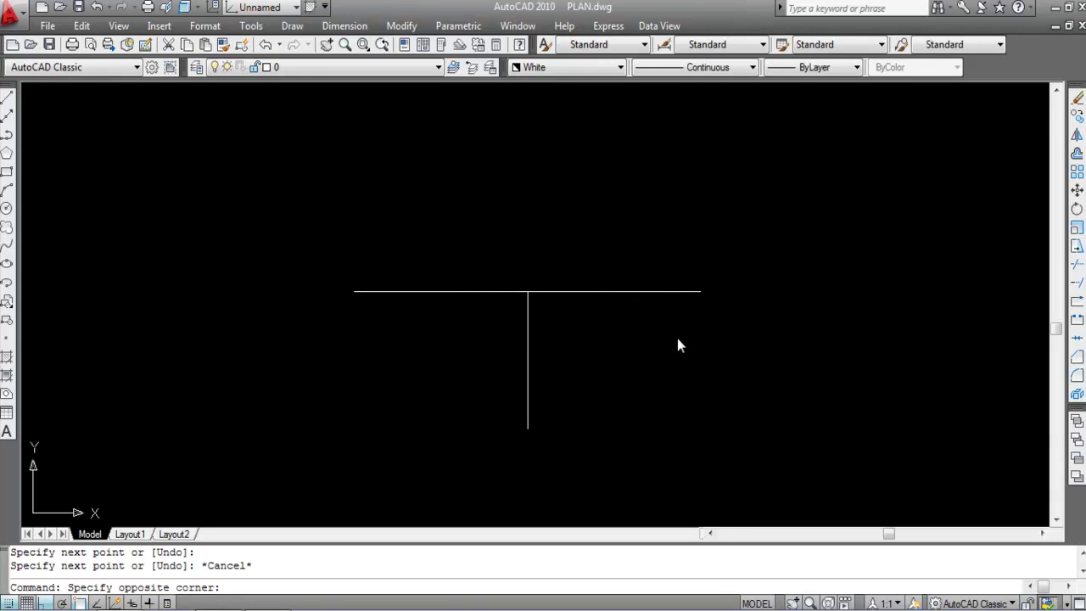
{"action": "left_click", "coordinate": [619, 246]}
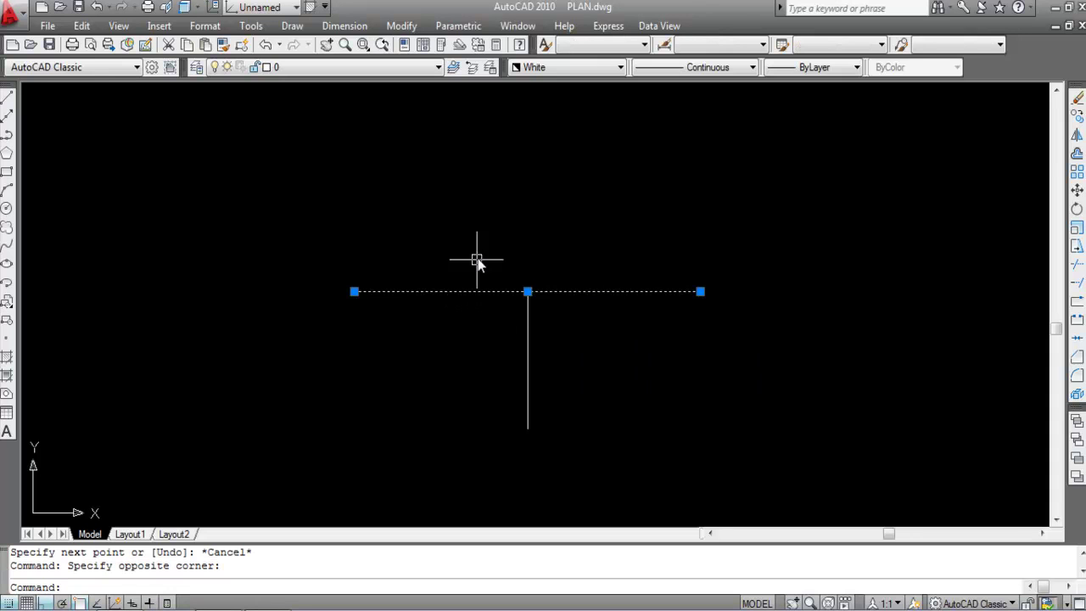
{"action": "key", "text": "Escape"}
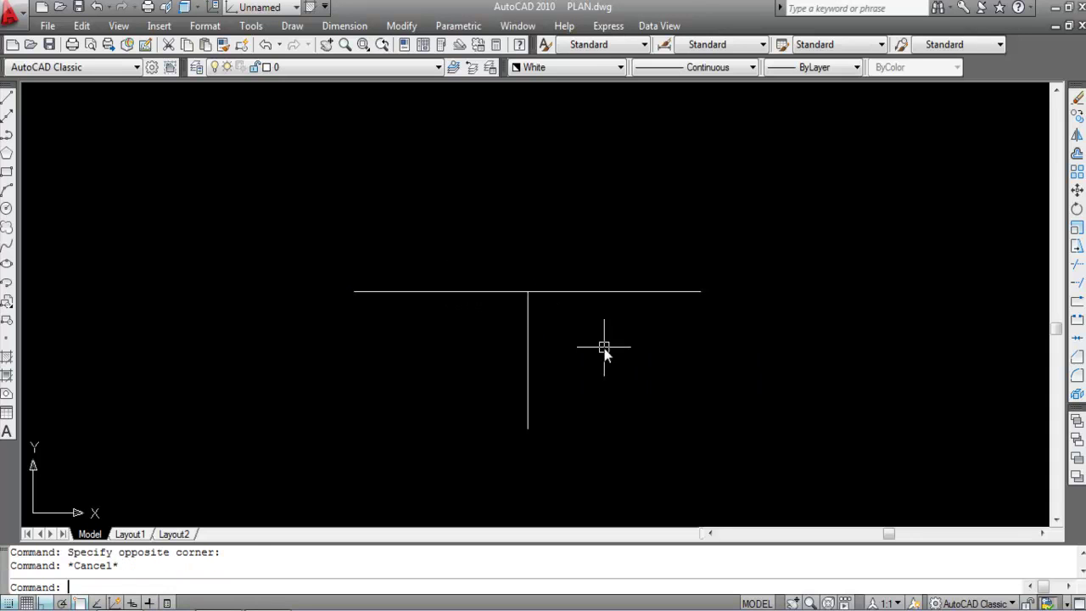
{"action": "type", "text": "L"}
{"action": "key", "text": "Return"}
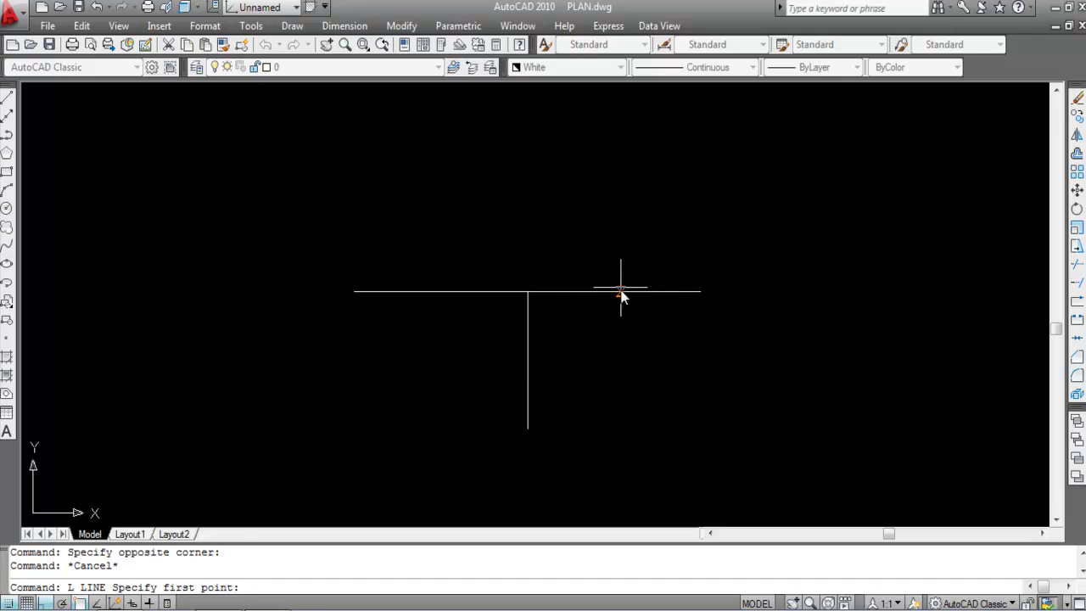
{"action": "key", "text": "Escape"}
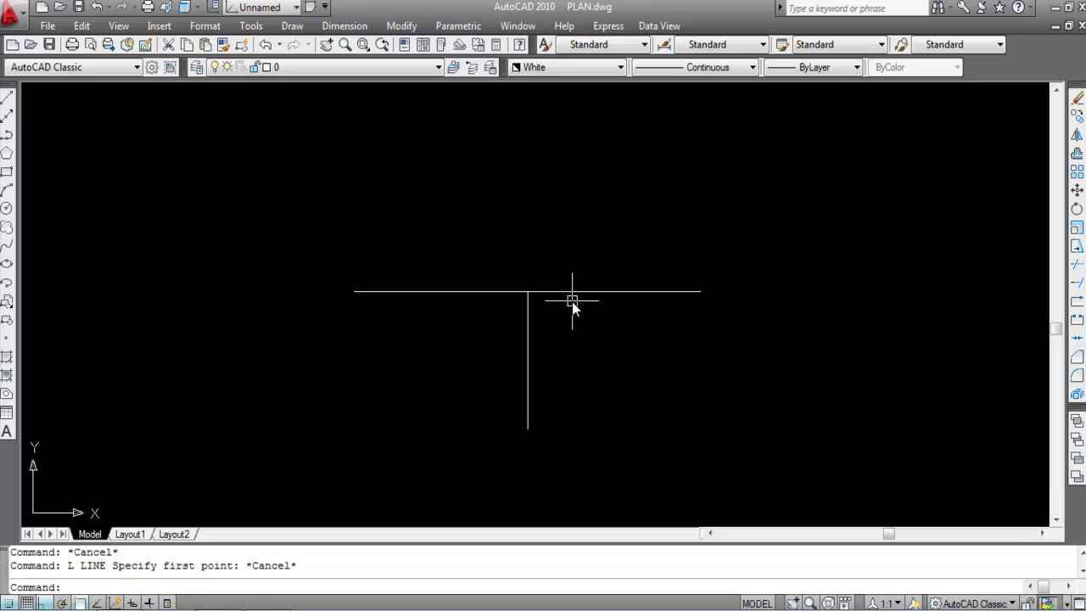
Draw a helper line over the horizontal line from its midpoint to its right endpoint and check its midpoint grip
{"action": "type", "text": "L"}
{"action": "key", "text": "Return"}
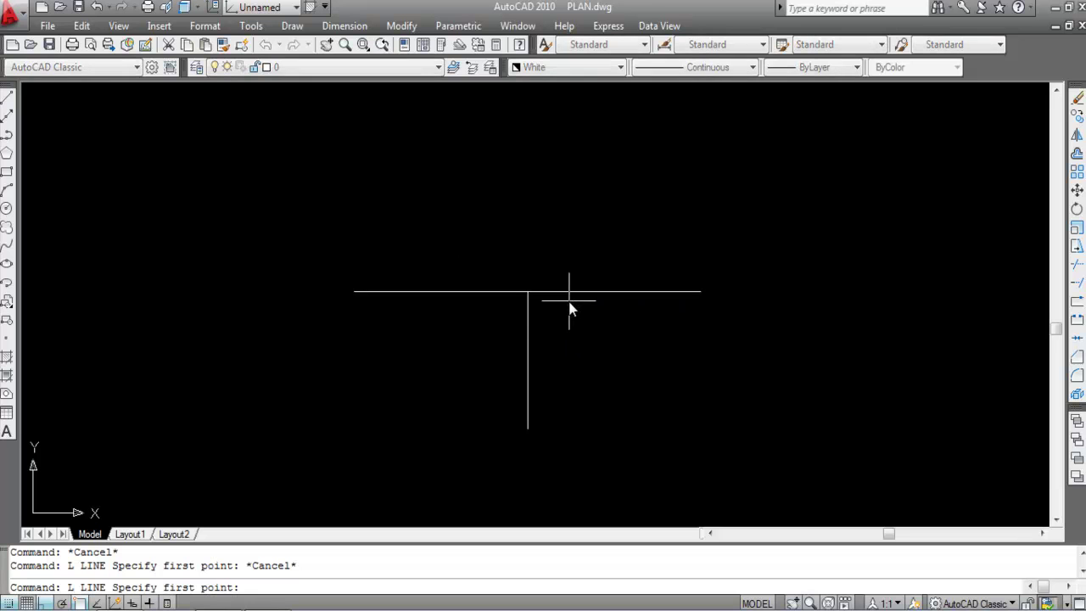
{"action": "left_click", "coordinate": [526, 291]}
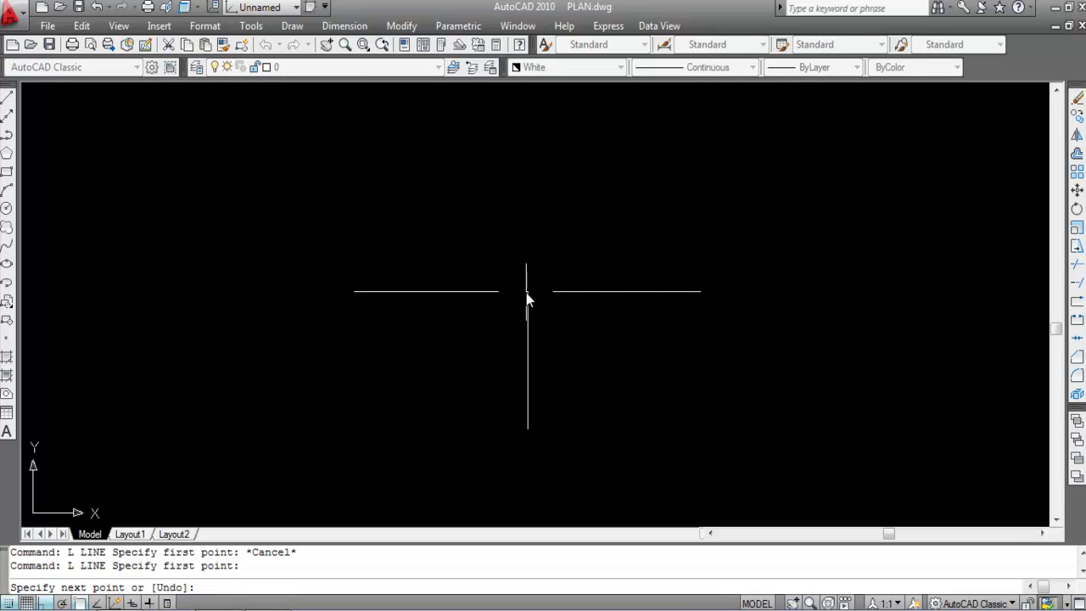
{"action": "left_click", "coordinate": [701, 292]}
{"action": "key", "text": "Return"}
{"action": "left_click", "coordinate": [642, 292]}
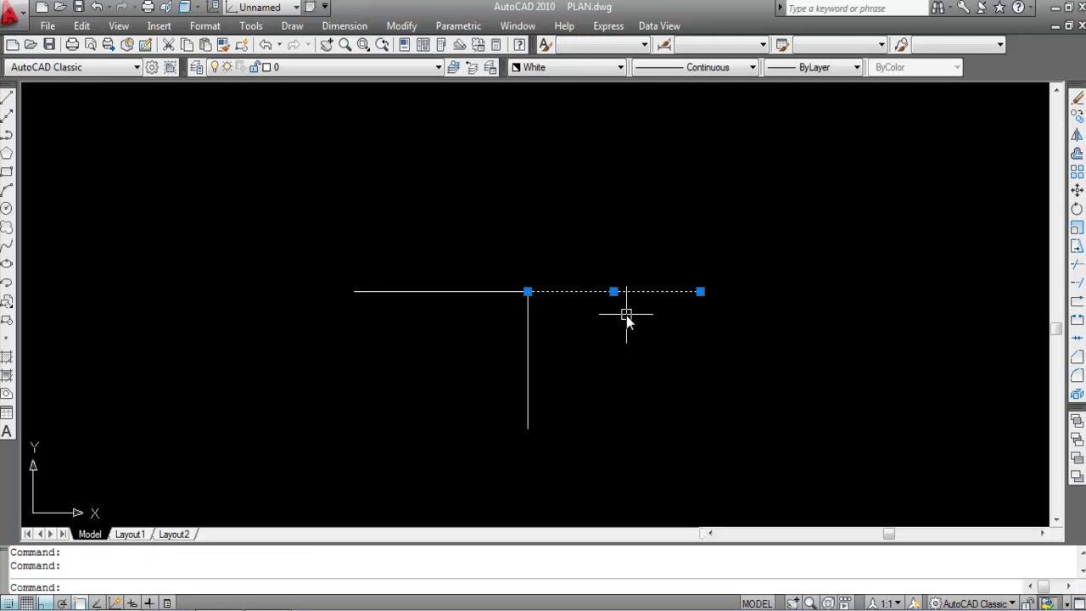
{"action": "key", "text": "Escape"}
Draw a vertical line about 14,500' long straight down from the helper line's midpoint
{"action": "type", "text": "L"}
{"action": "key", "text": "Return"}
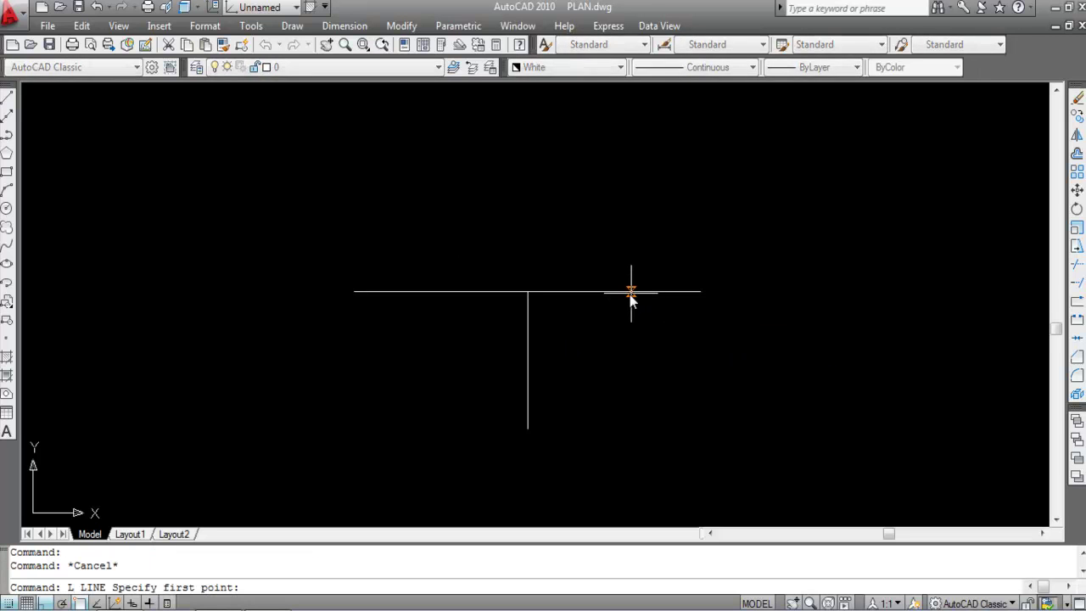
{"action": "left_click", "coordinate": [613, 292]}
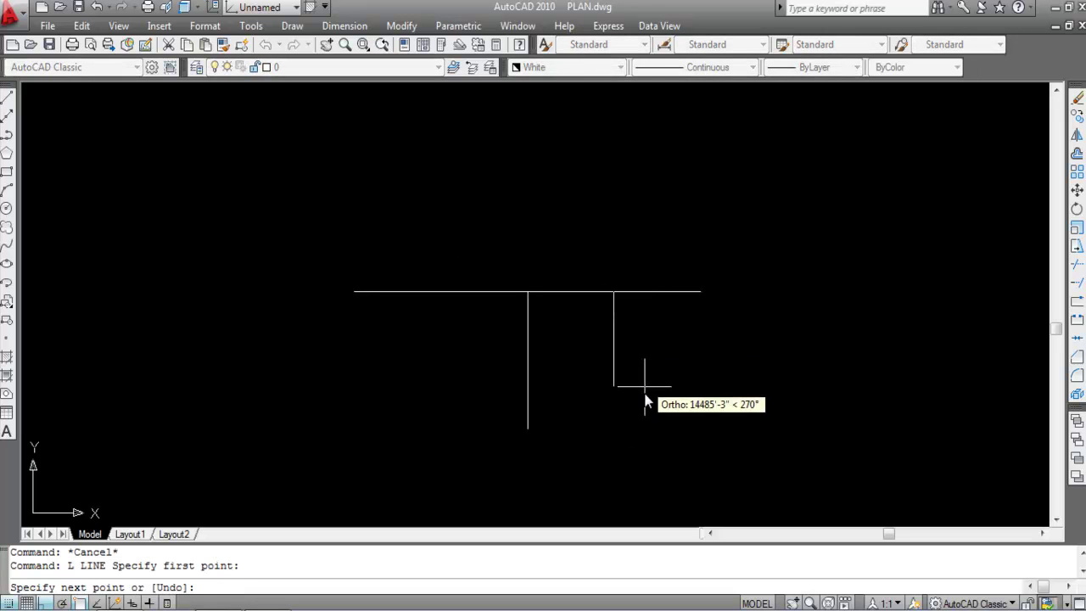
{"action": "left_click", "coordinate": [640, 385]}
{"action": "key", "text": "Escape"}
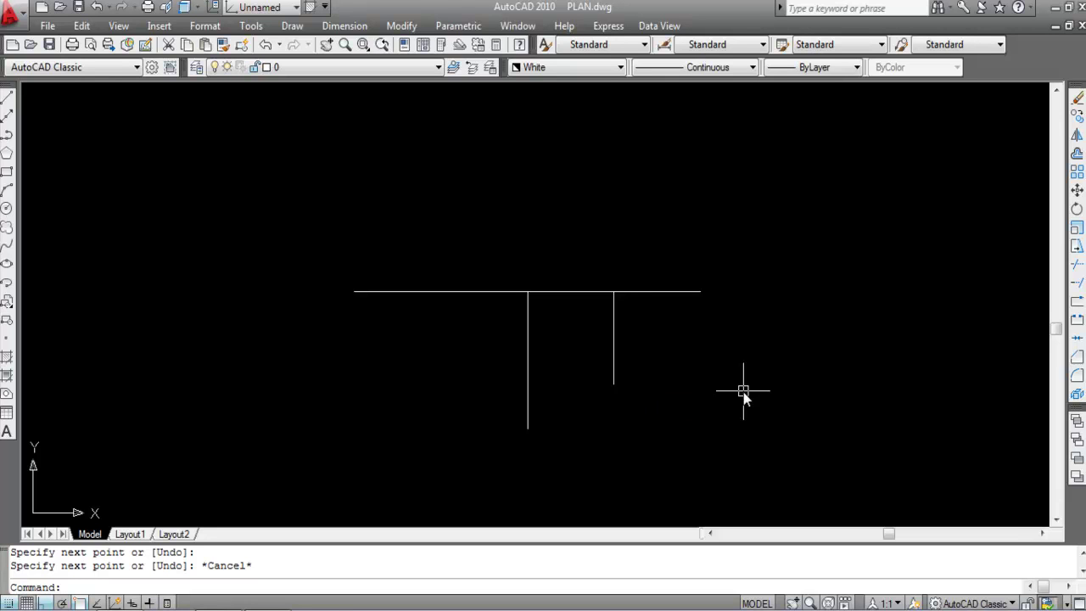
Delete the helper line together with the vertical line drawn from its midpoint
{"action": "left_click", "coordinate": [502, 258]}
{"action": "left_click", "coordinate": [716, 413]}
{"action": "key", "text": "Delete"}
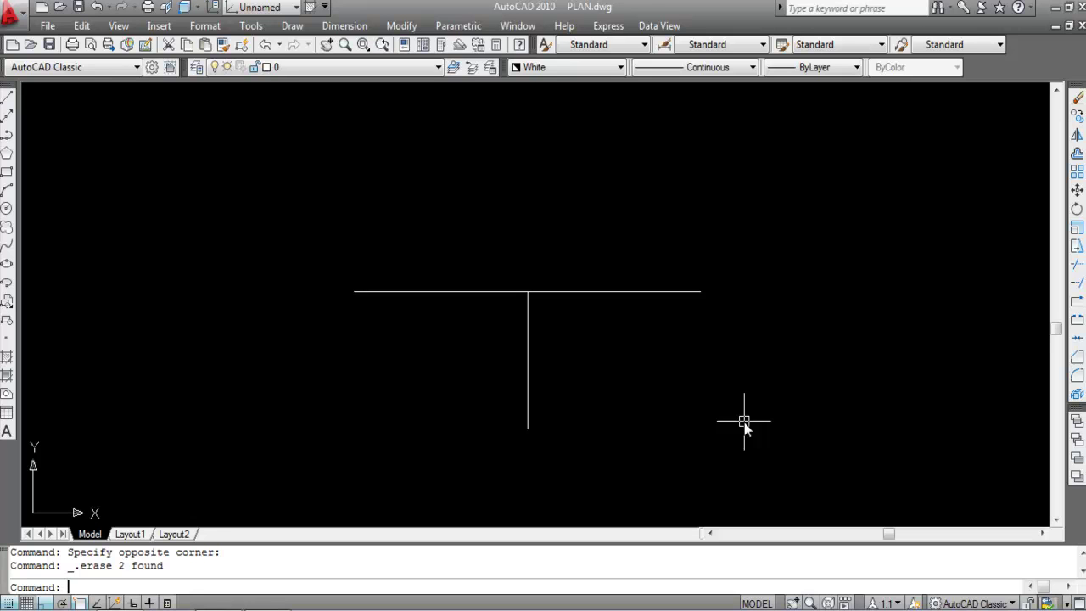
Look up the Mid Between 2 Points object snap override and enter its keyword M2P without applying it
{"action": "right_click", "coordinate": [744, 421], "text": "shift"}
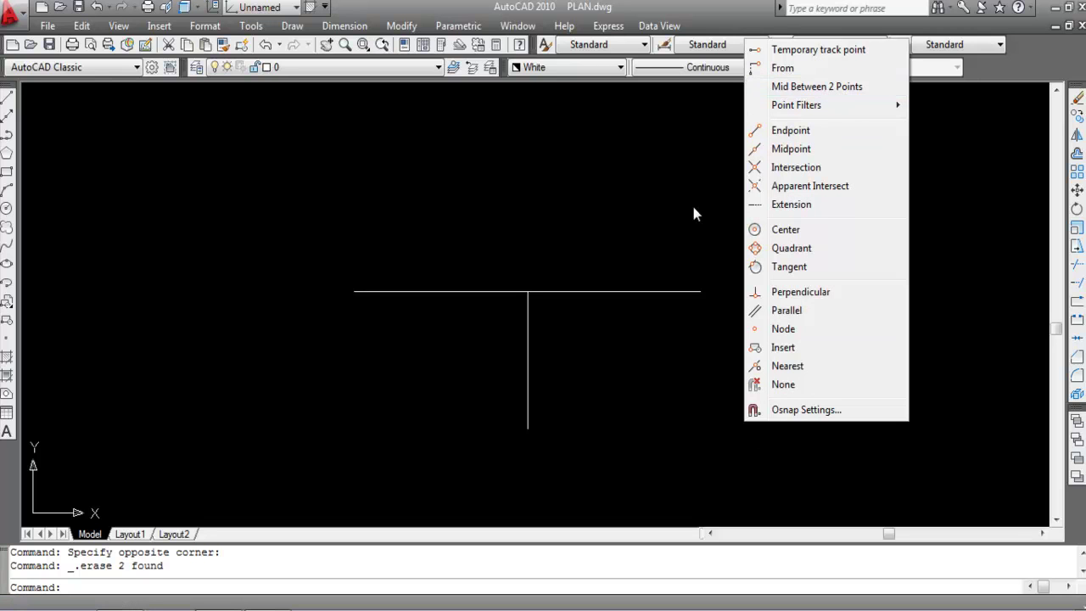
{"action": "left_click", "coordinate": [691, 229]}
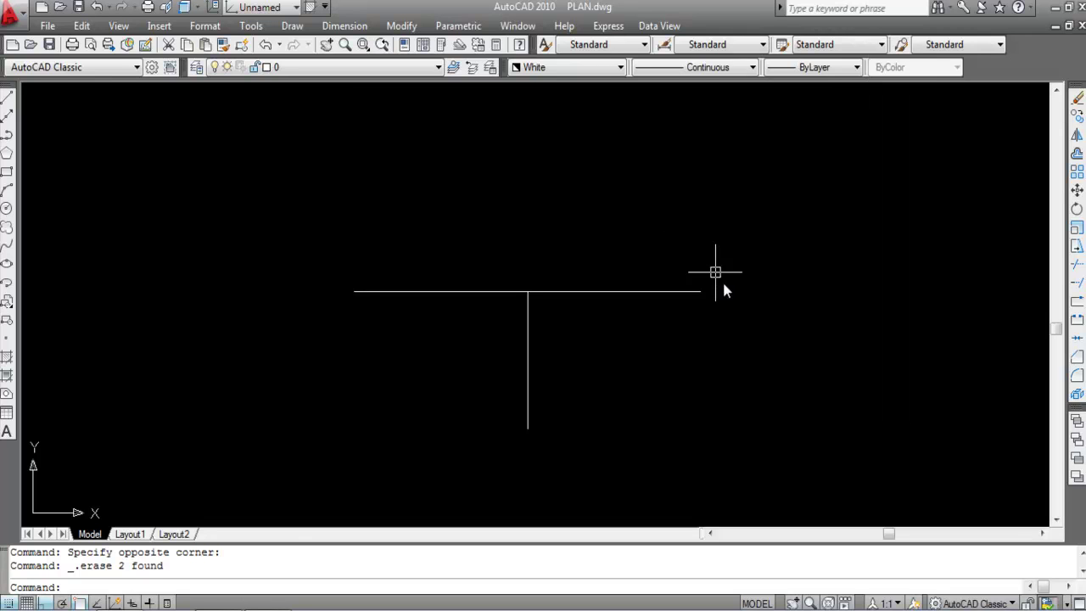
{"action": "right_click", "coordinate": [755, 315], "text": "shift"}
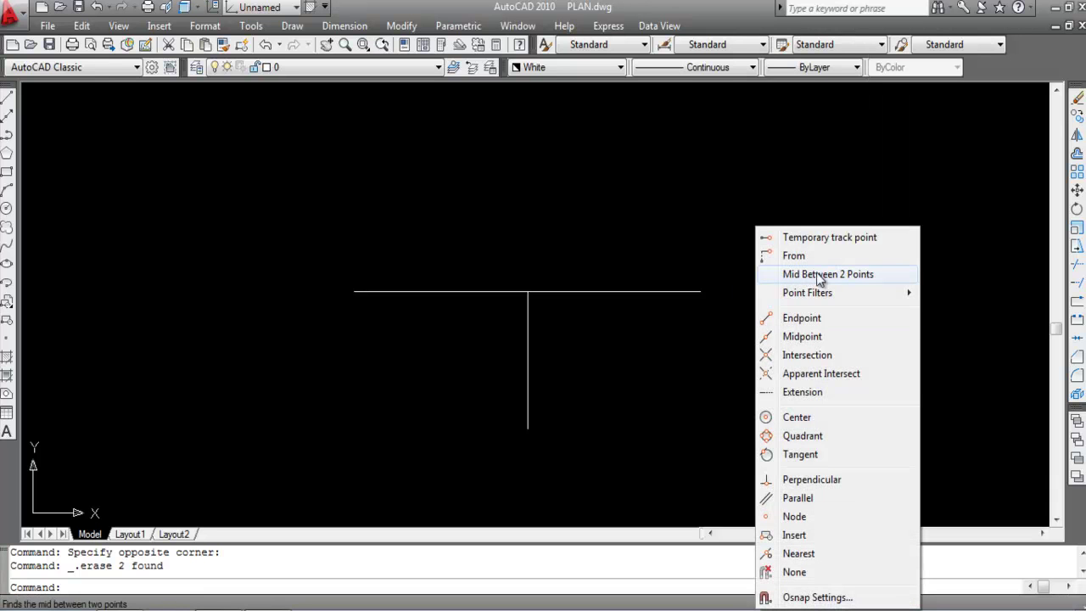
{"action": "left_click", "coordinate": [705, 260]}
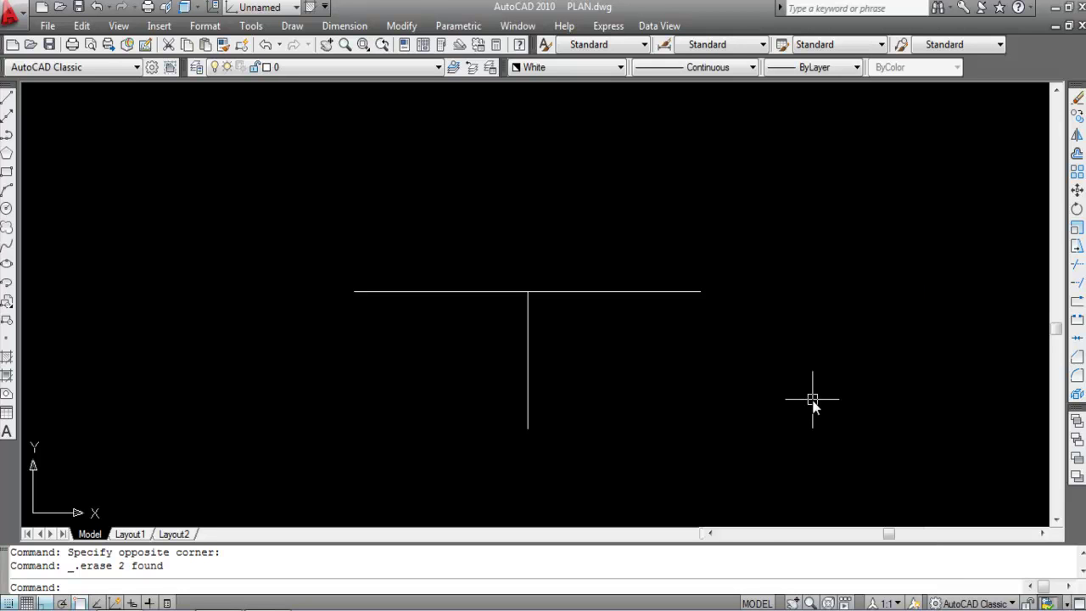
{"action": "type", "text": "M2P"}
{"action": "key", "text": "Escape"}
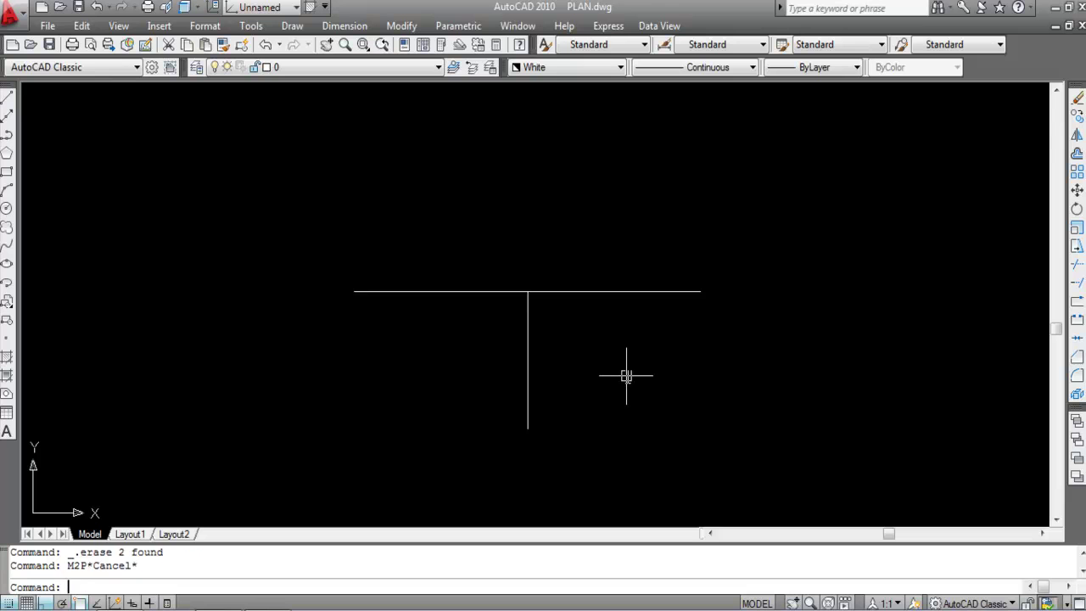
{"action": "left_click", "coordinate": [619, 317]}
{"action": "left_click", "coordinate": [574, 235]}
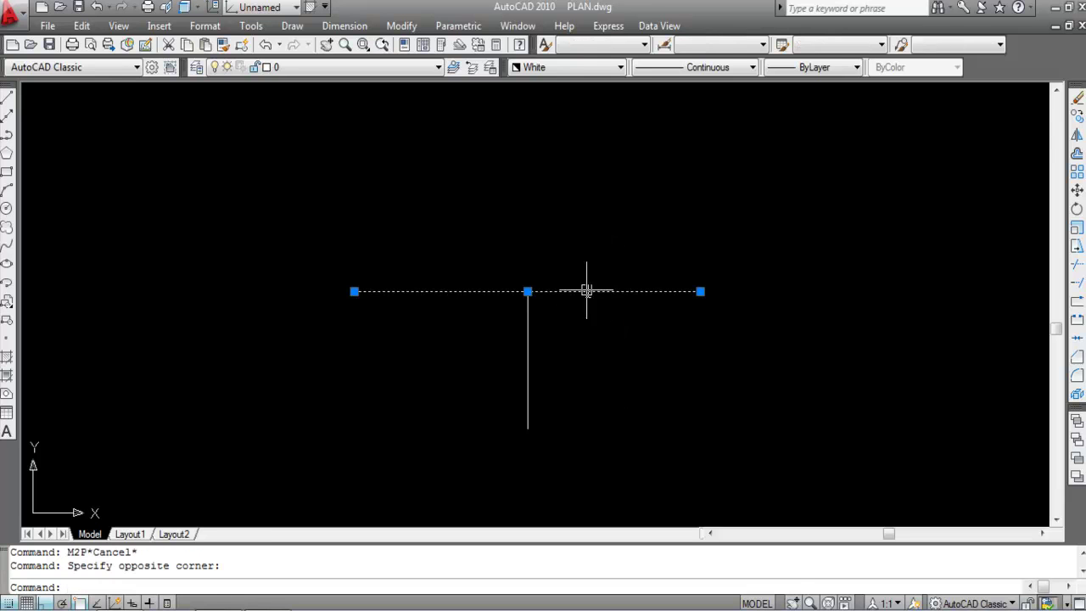
{"action": "key", "text": "Escape"}
{"action": "type", "text": "L"}
{"action": "key", "text": "Return"}
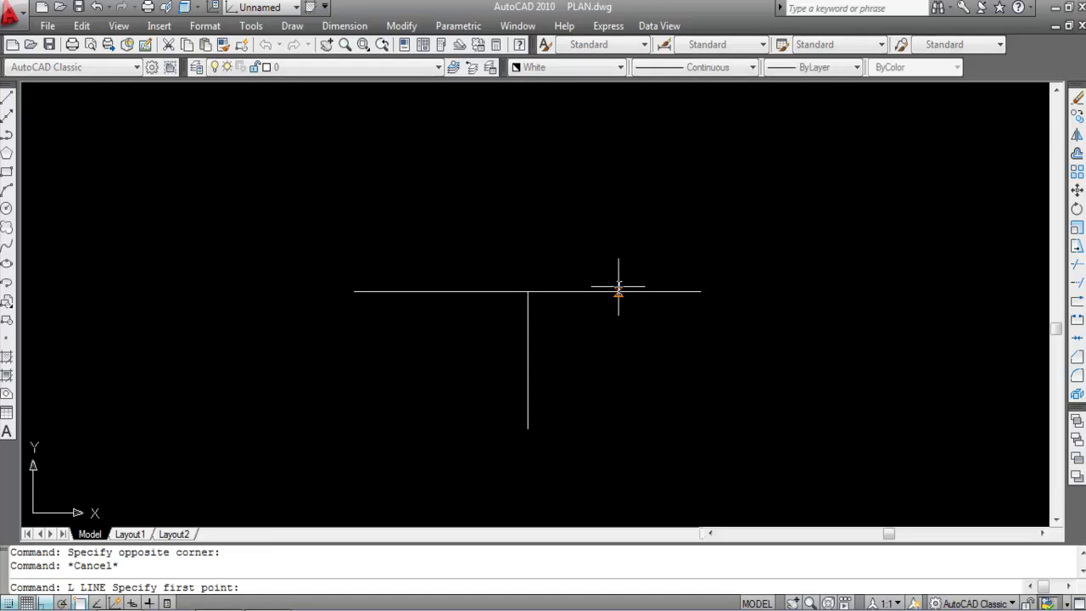
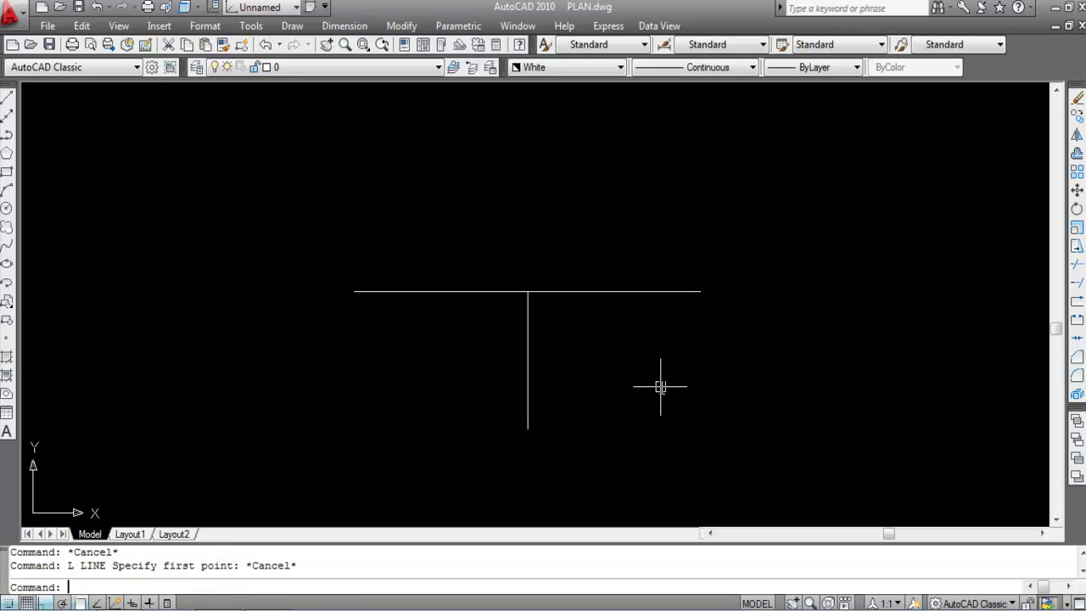
Draw a vertical line downward using M2P to start midway between the horizontal line's midpoint and right endpoint
{"action": "key", "text": "Return"}
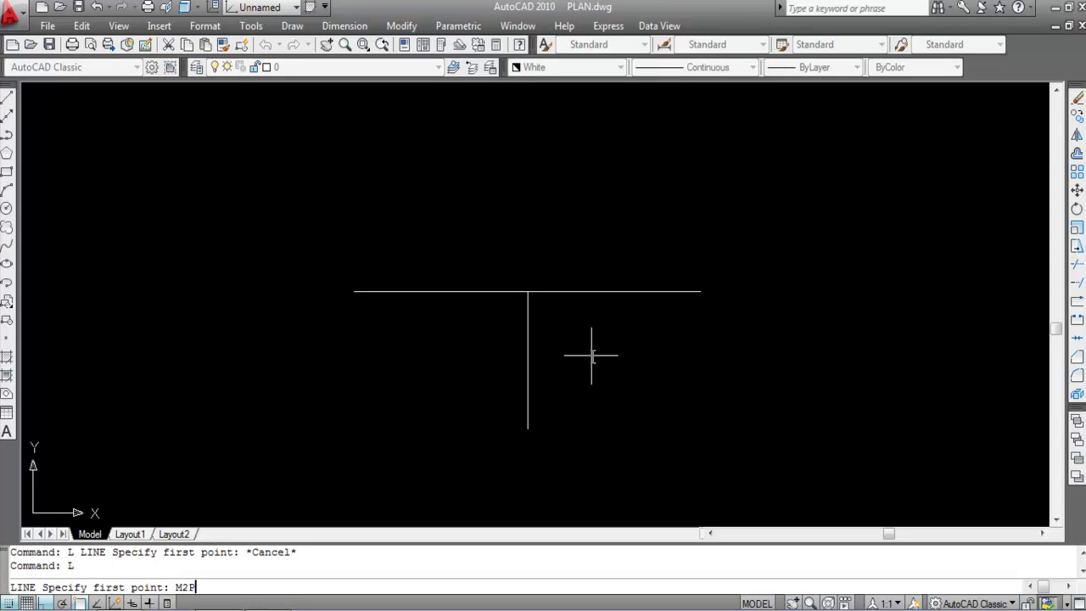
{"action": "type", "text": "M2P"}
{"action": "key", "text": "Return"}
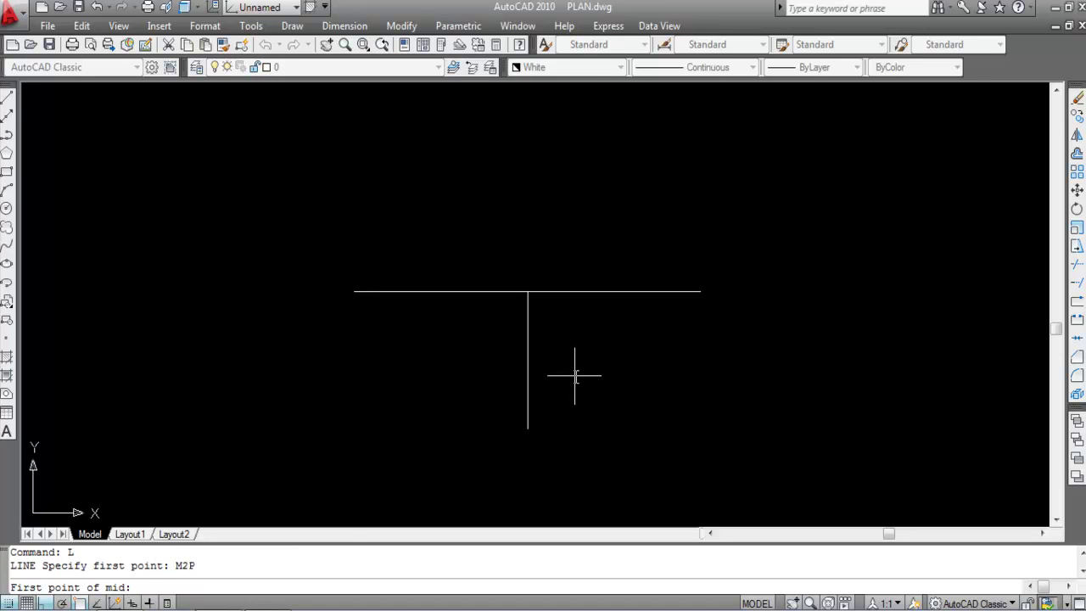
{"action": "left_click", "coordinate": [528, 291]}
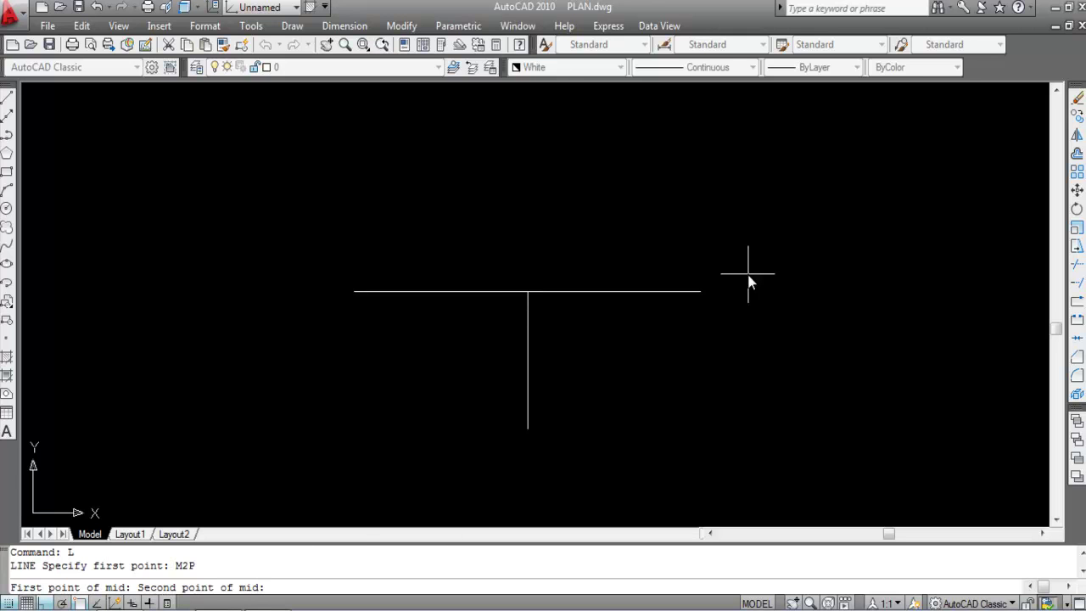
{"action": "left_click", "coordinate": [701, 292]}
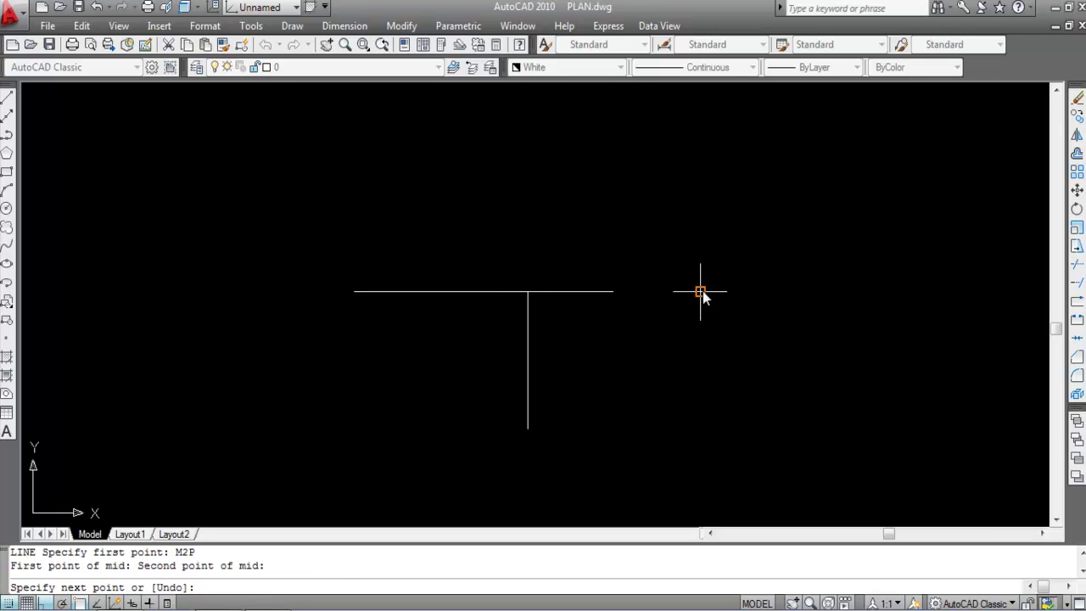
{"action": "left_click", "coordinate": [663, 439]}
{"action": "key", "text": "Escape"}
{"action": "left_click", "coordinate": [666, 363]}
{"action": "left_click", "coordinate": [611, 319]}
{"action": "key", "text": "Escape"}
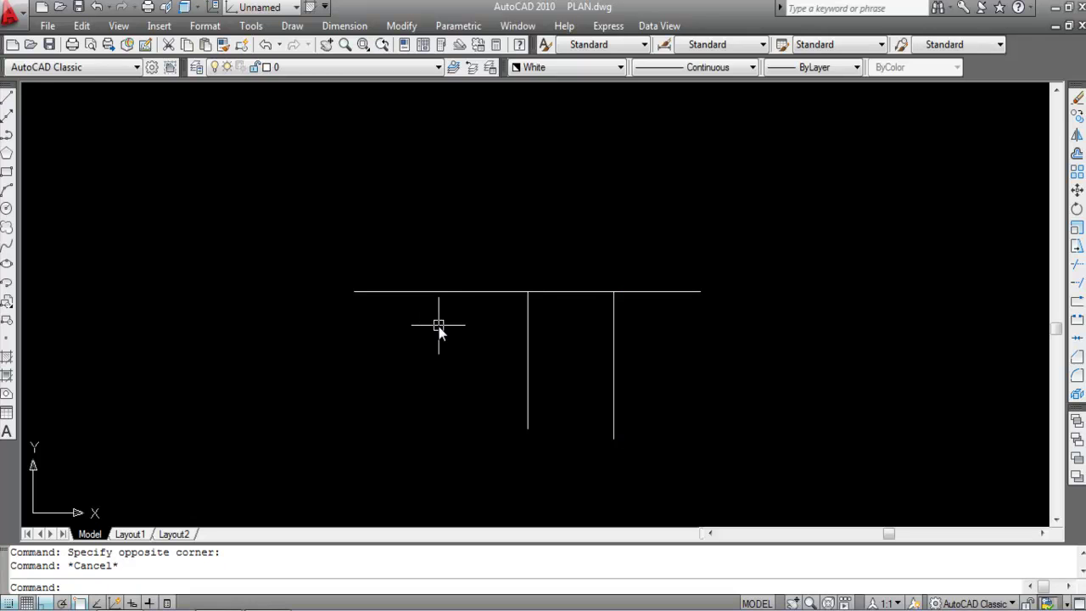
Draw a vertical line downward using M2P to start midway between the horizontal line's midpoint and left endpoint
{"action": "key", "text": "Return"}
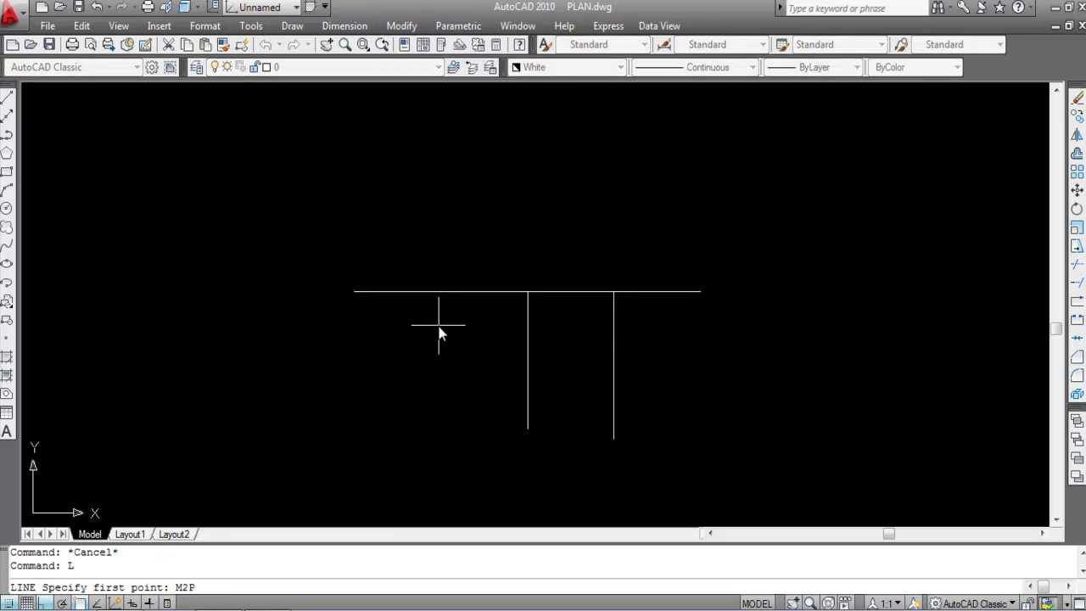
{"action": "key", "text": "Return"}
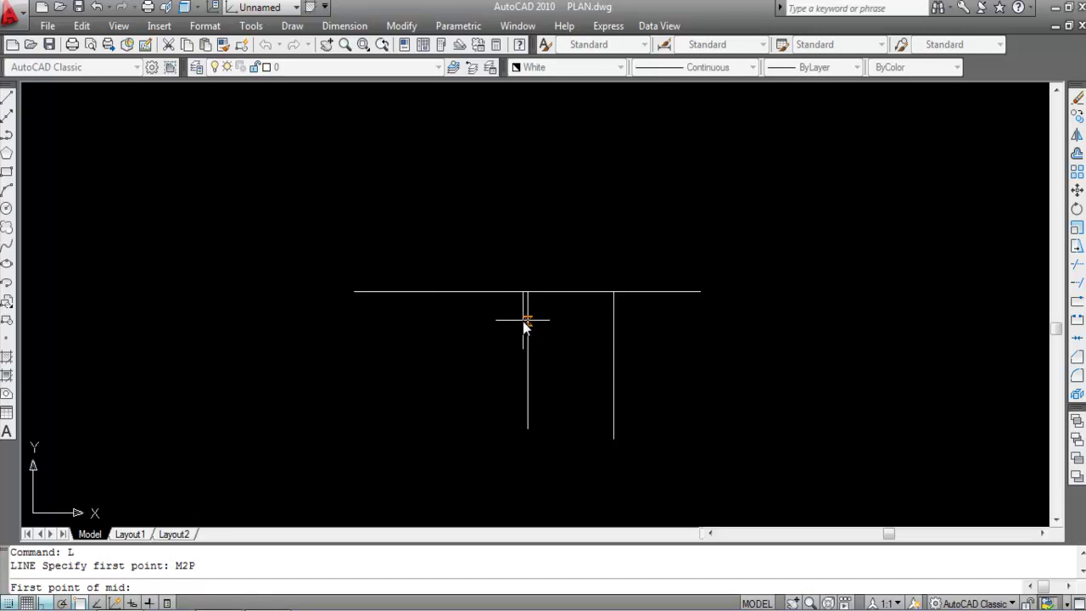
{"action": "left_click", "coordinate": [527, 292]}
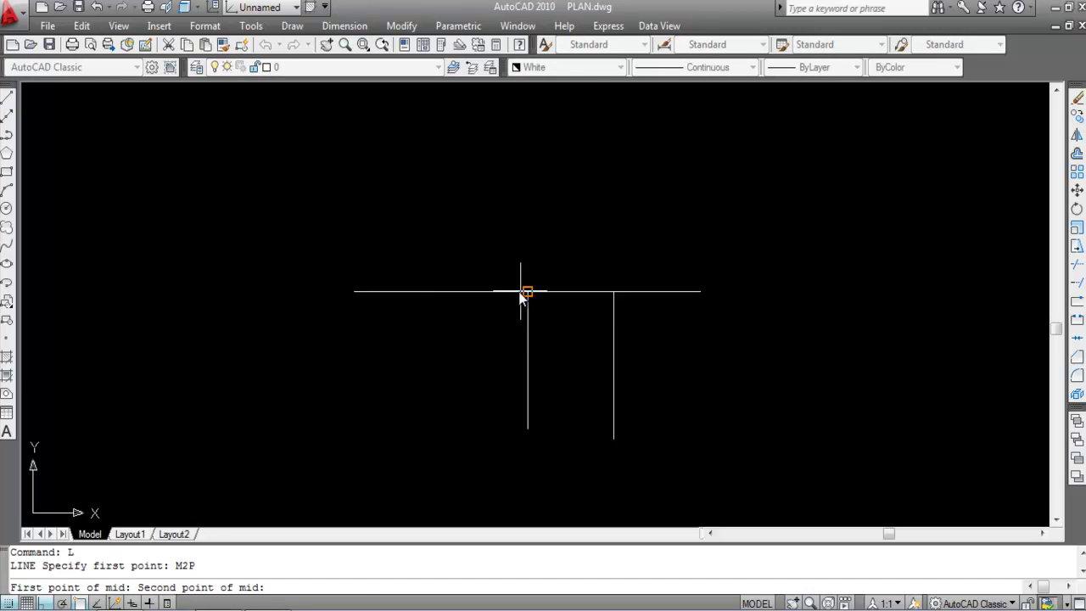
{"action": "left_click", "coordinate": [354, 292]}
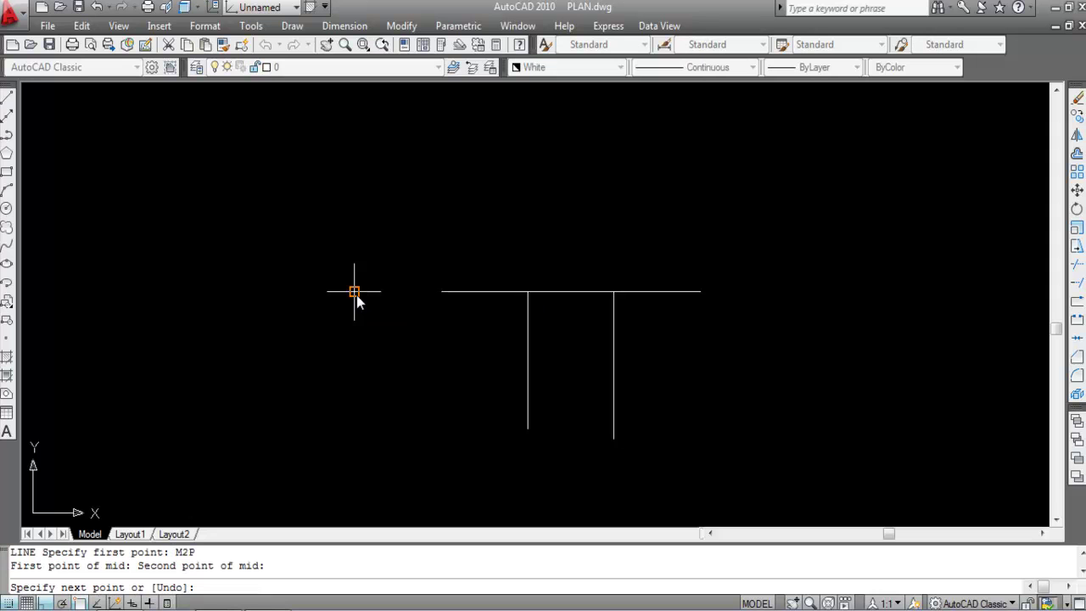
{"action": "left_click", "coordinate": [417, 456]}
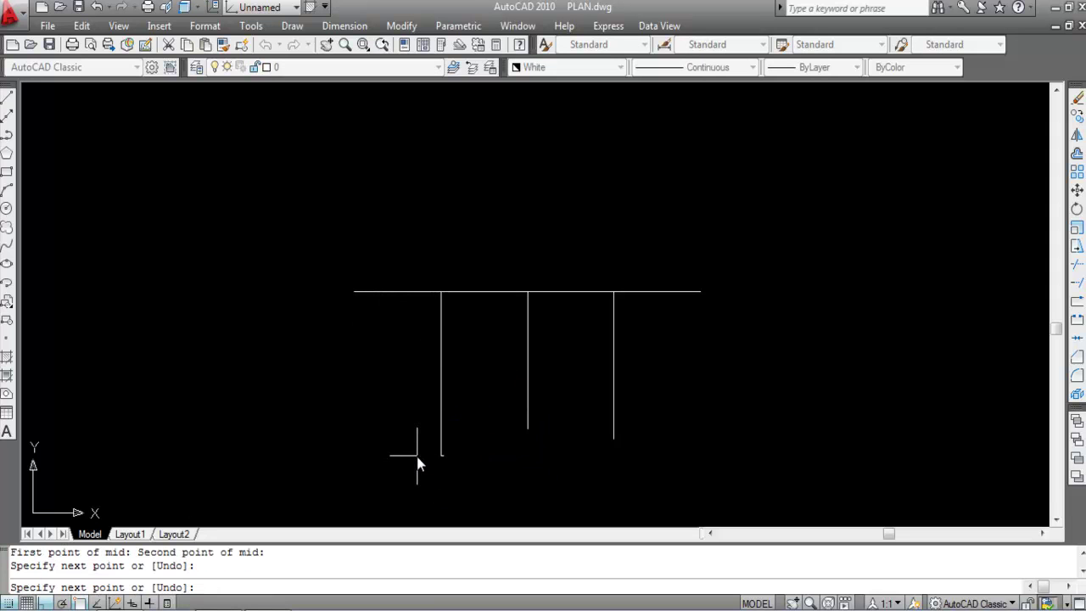
{"action": "key", "text": "Escape"}
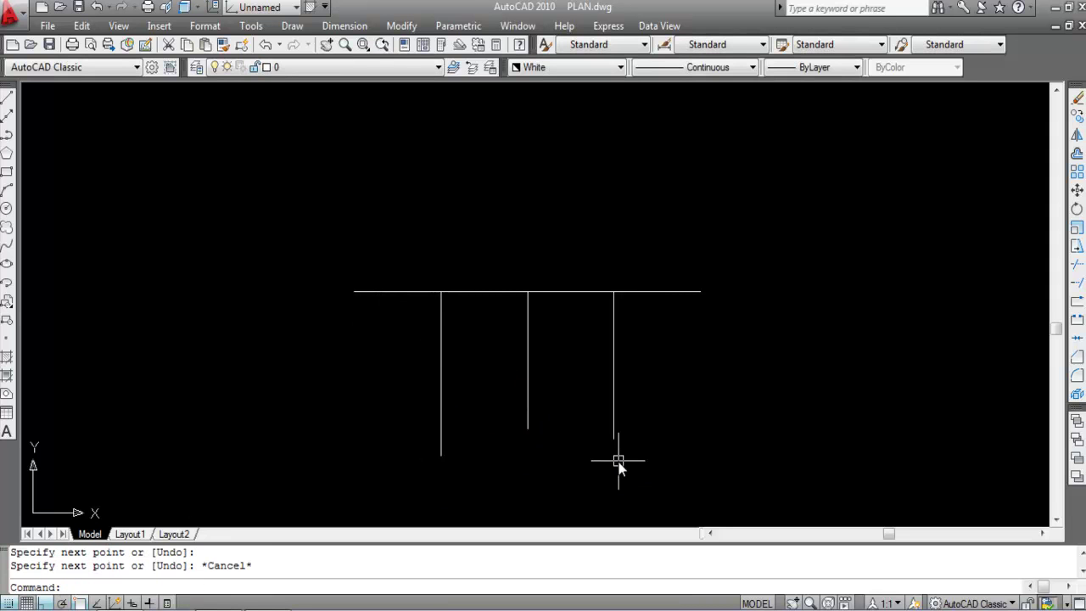
Delete the three vertical lines below the horizontal line
{"action": "left_click", "coordinate": [671, 458]}
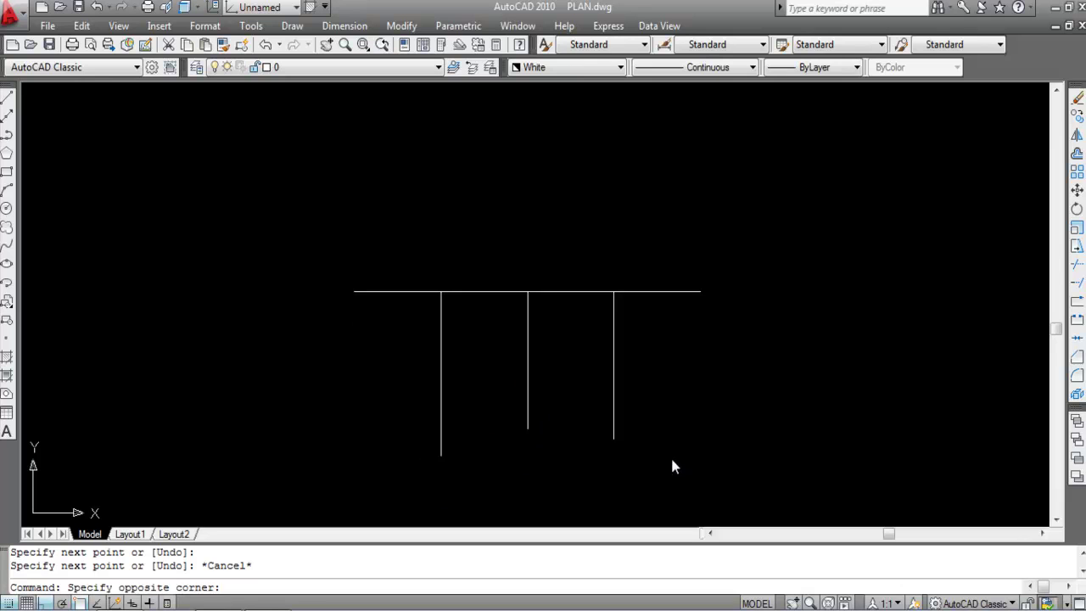
{"action": "left_click", "coordinate": [380, 370]}
{"action": "key", "text": "Delete"}
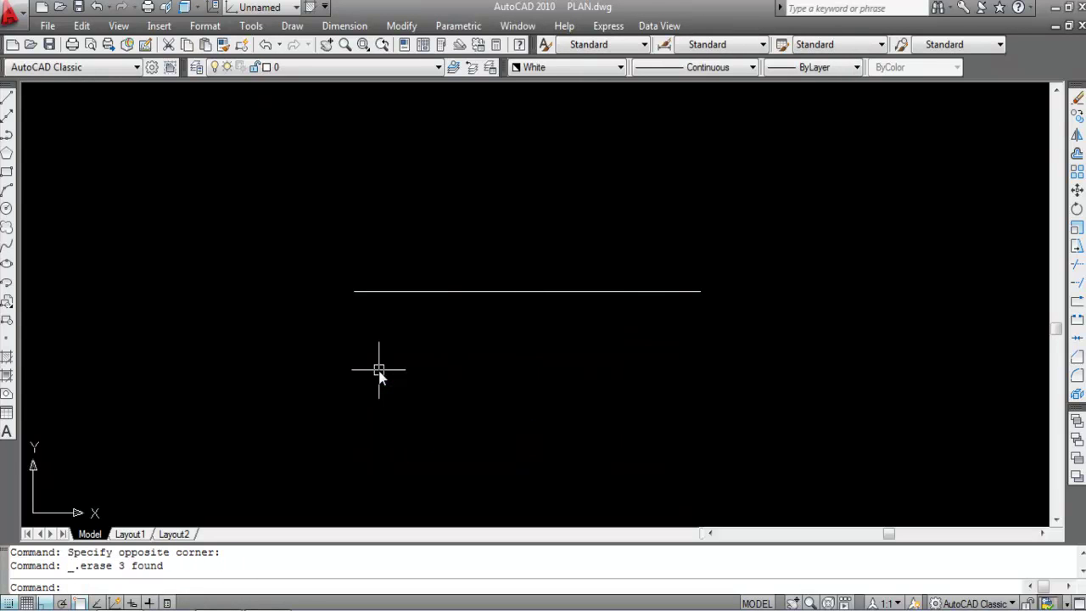
Draw a vertical line straight down from an arbitrary point on the right half of the horizontal line
{"action": "type", "text": "L"}
{"action": "key", "text": "Return"}
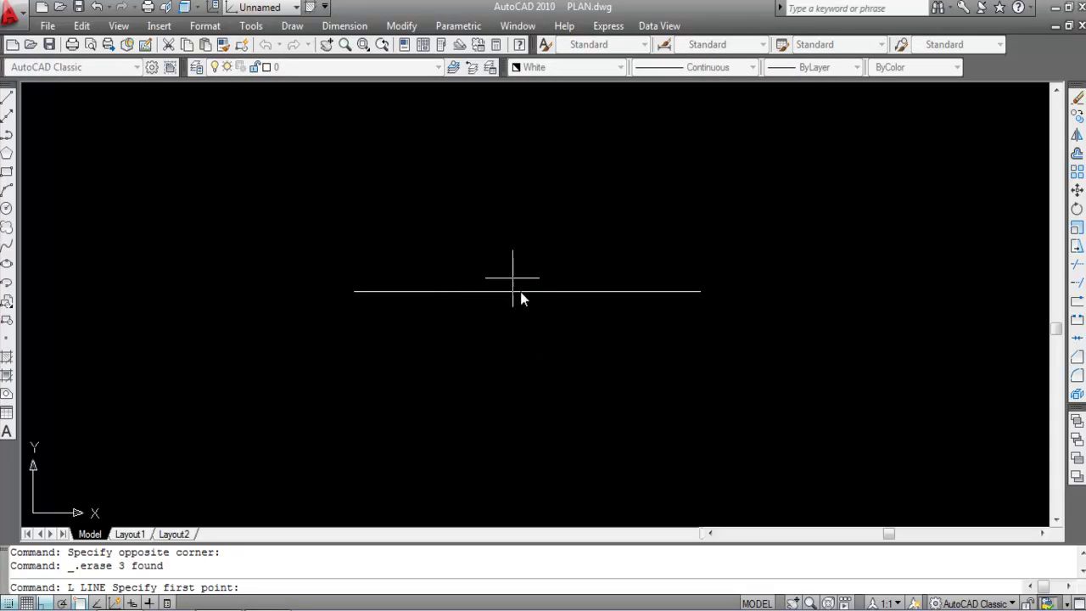
{"action": "left_click", "coordinate": [624, 305]}
{"action": "left_click", "coordinate": [625, 484]}
{"action": "key", "text": "Escape"}
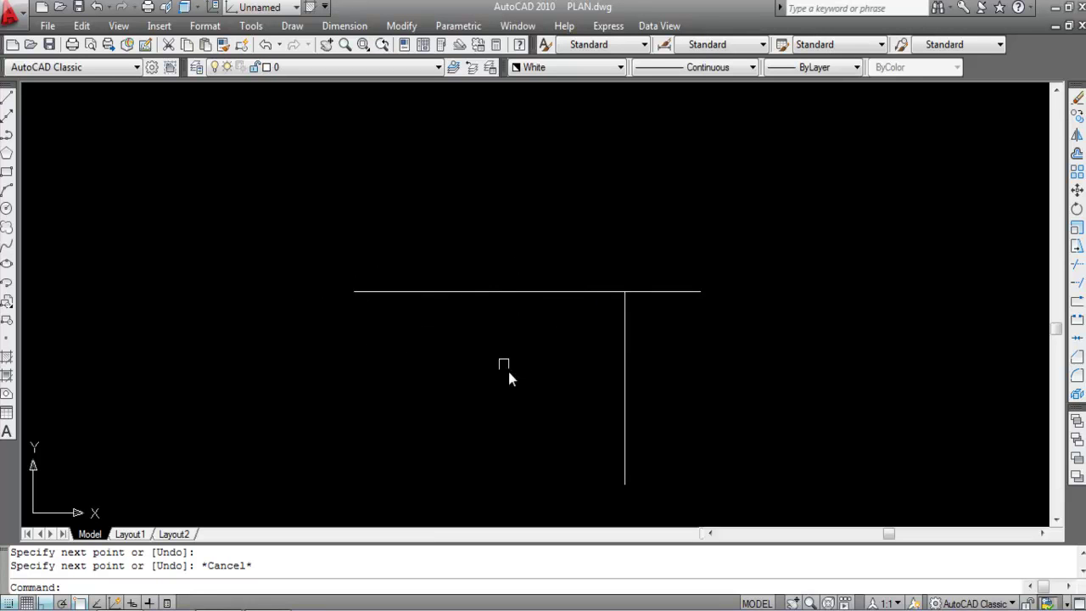
Draw a vertical line downward using M2P to start midway between the existing vertical line's top and the horizontal line's left endpoint
{"action": "key", "text": "Return"}
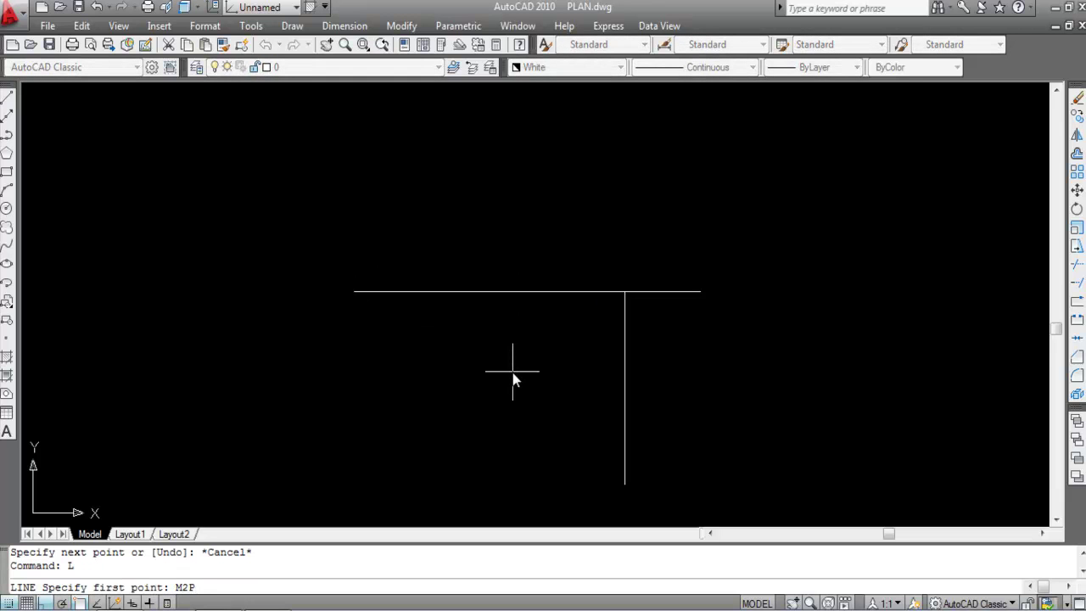
{"action": "key", "text": "Return"}
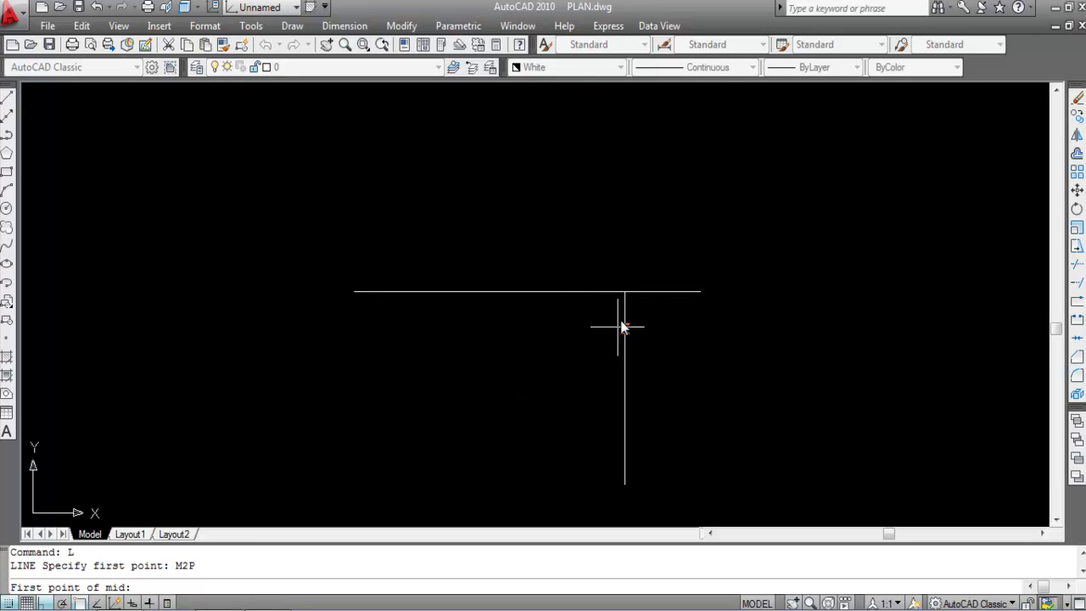
{"action": "left_click", "coordinate": [626, 295]}
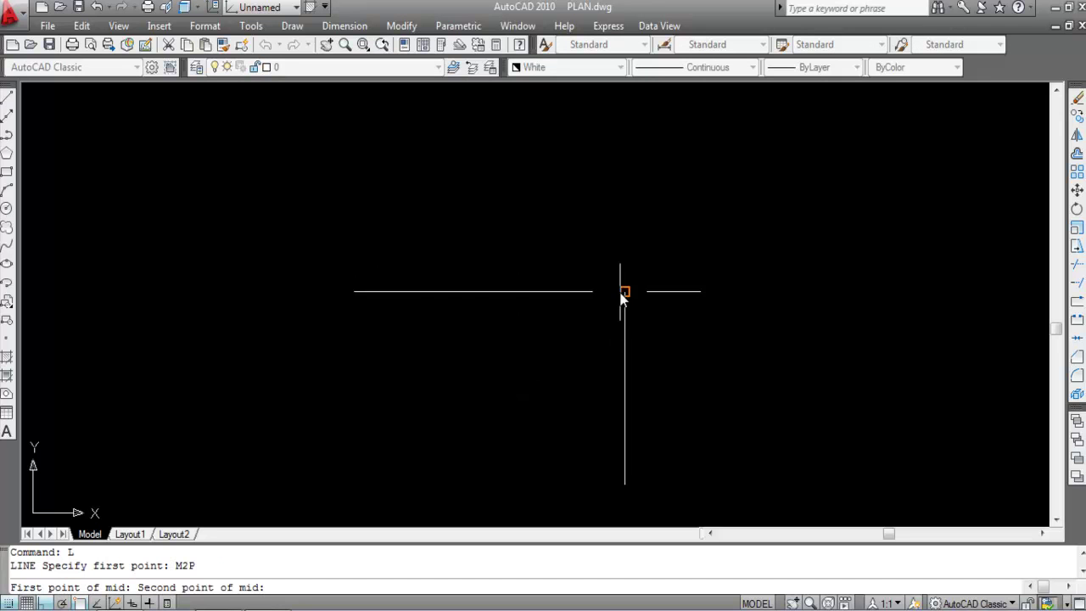
{"action": "left_click", "coordinate": [355, 291]}
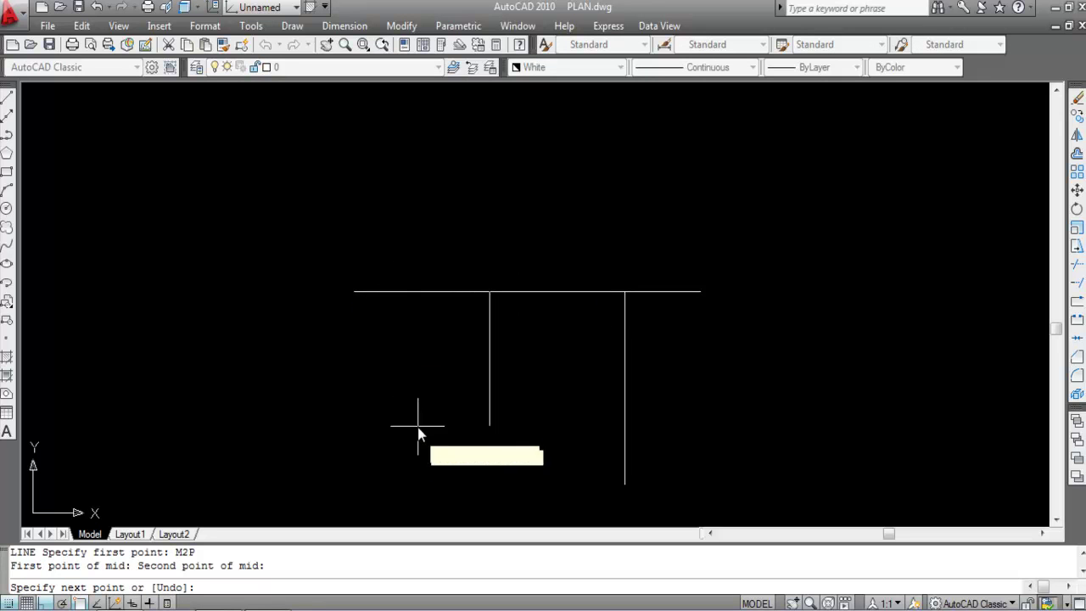
{"action": "key", "text": "Escape"}
{"action": "left_click", "coordinate": [540, 429]}
{"action": "left_click", "coordinate": [395, 379]}
{"action": "key", "text": "Escape"}
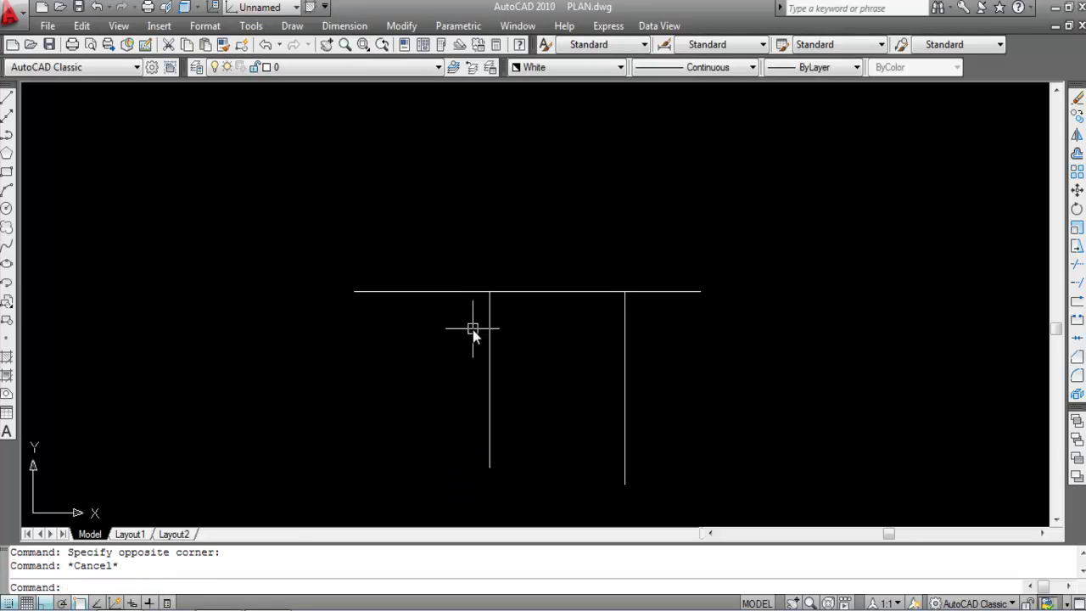
Delete the horizontal line and both vertical lines, and regenerate the model
{"action": "scroll", "coordinate": [475, 332], "scroll_direction": "down", "scroll_amount": 1}
{"action": "left_click", "coordinate": [747, 410]}
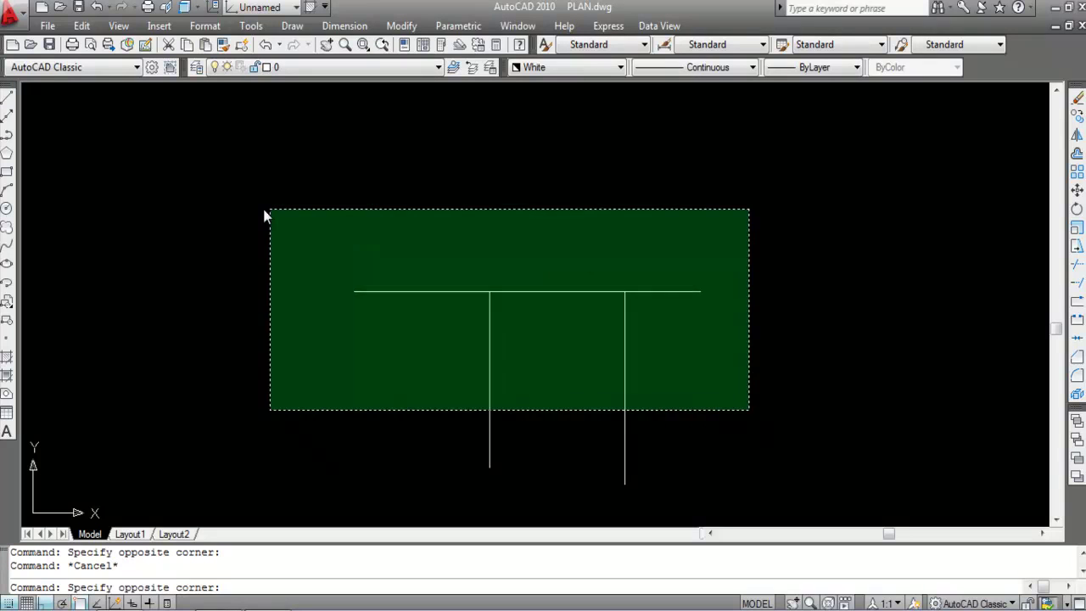
{"action": "left_click", "coordinate": [268, 209]}
{"action": "key", "text": "Delete"}
{"action": "type", "text": "RE"}
{"action": "key", "text": "Return"}
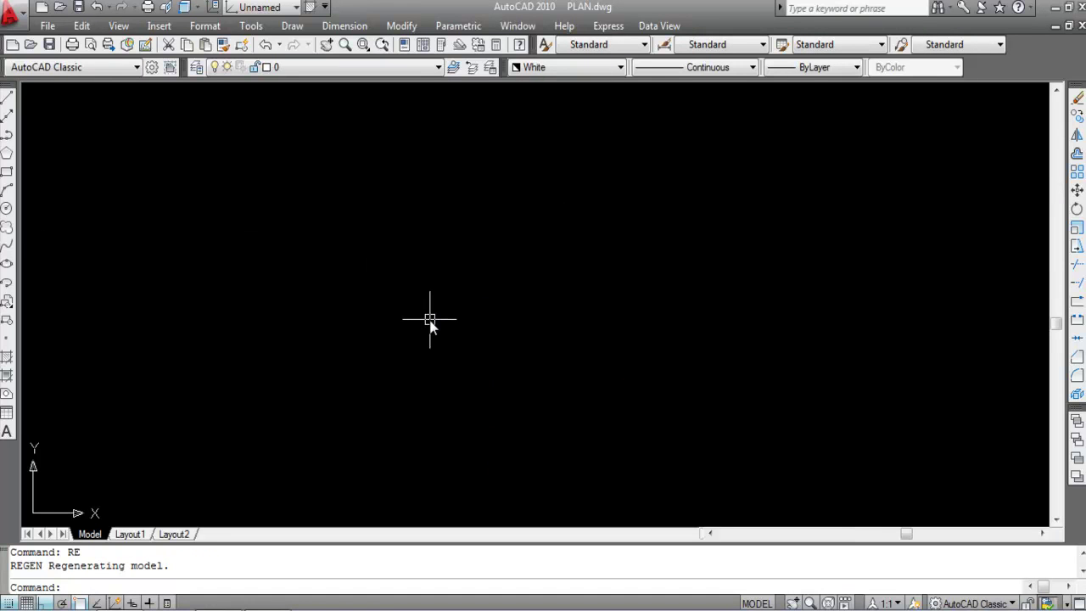
Draw a rectangle, wider than it is tall, in the middle of the empty drawing area
{"action": "left_click", "coordinate": [6, 174]}
{"action": "left_click", "coordinate": [357, 242]}
{"action": "left_click", "coordinate": [597, 399]}
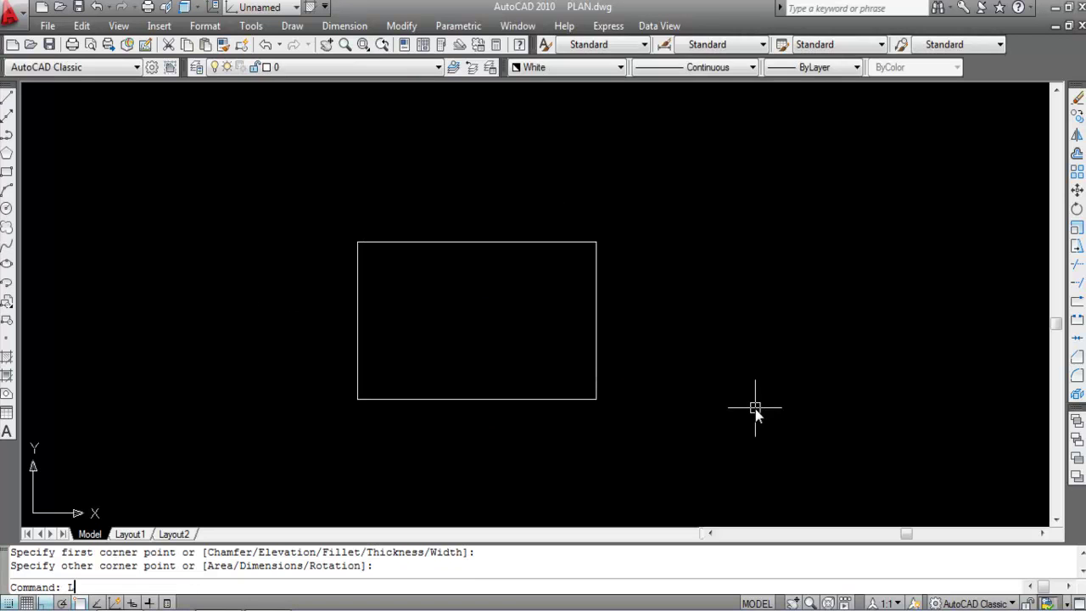
Draw a vertical line from the midpoint of the rectangle's top edge to the midpoint of its bottom edge
{"action": "type", "text": "L"}
{"action": "key", "text": "Return"}
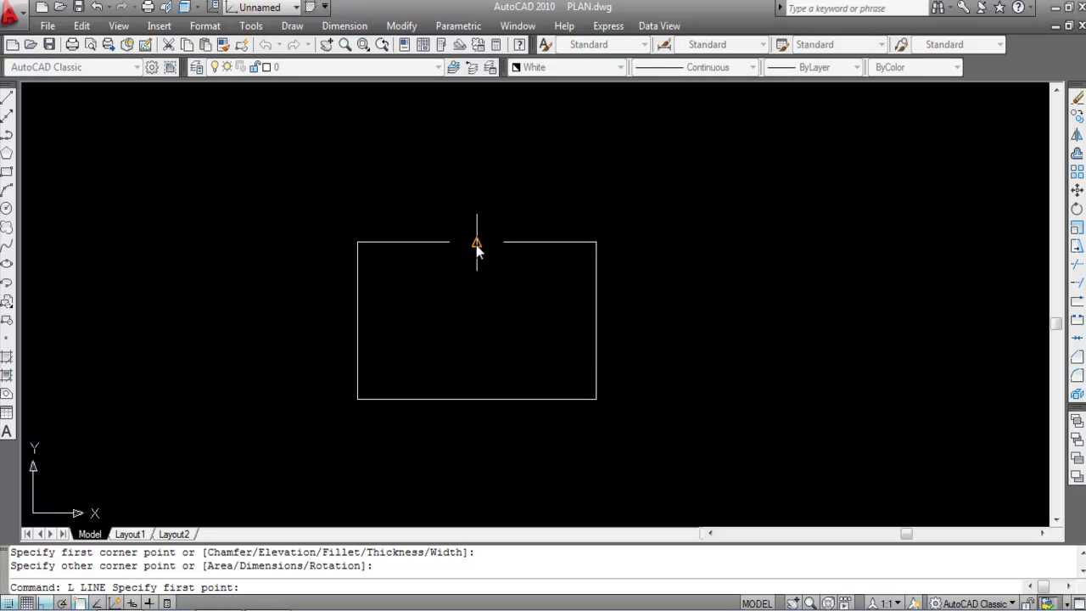
{"action": "left_click", "coordinate": [476, 243]}
{"action": "left_click", "coordinate": [475, 399]}
{"action": "key", "text": "Escape"}
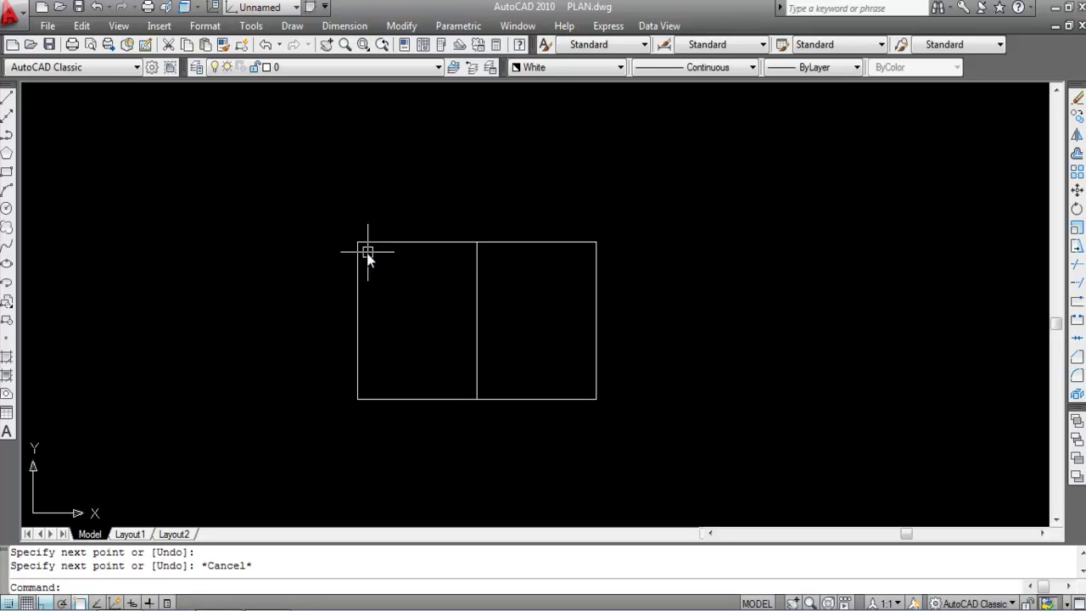
{"action": "left_click", "coordinate": [7, 209]}
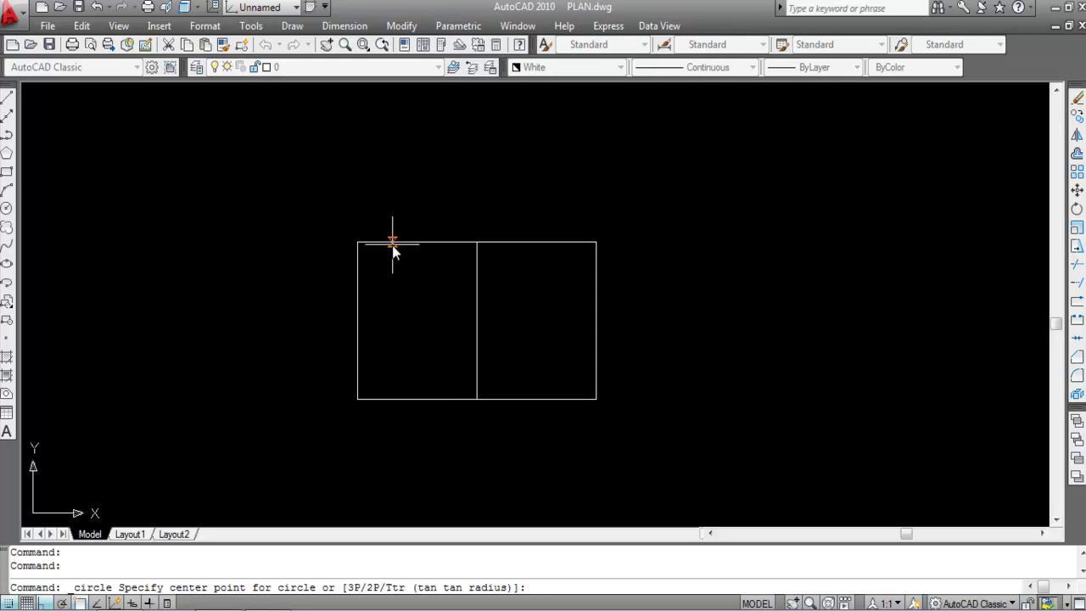
{"action": "key", "text": "Escape"}
{"action": "left_click", "coordinate": [494, 266]}
{"action": "left_click", "coordinate": [411, 262]}
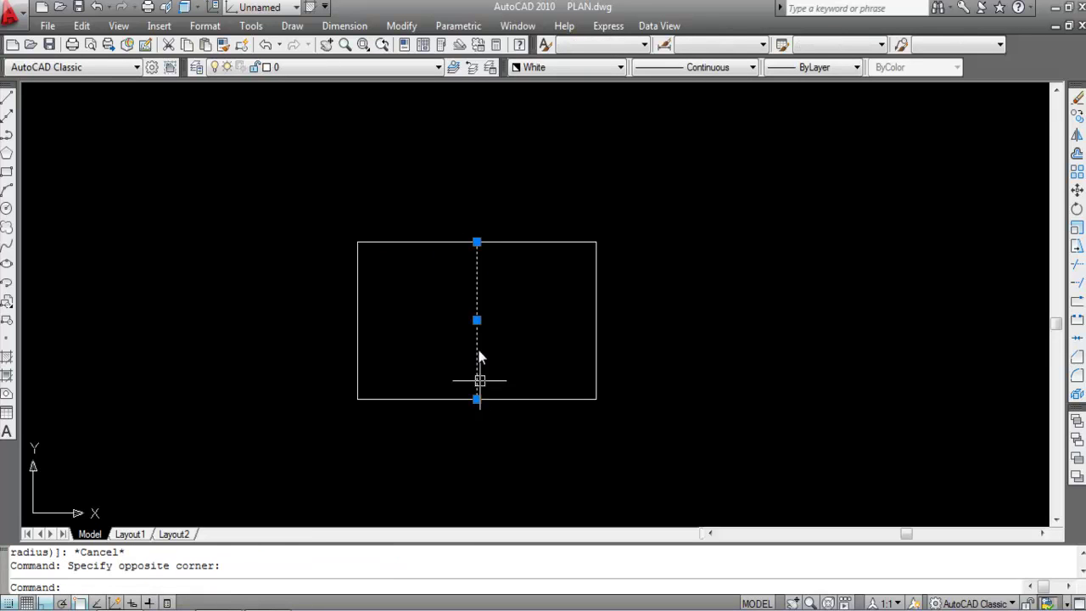
{"action": "key", "text": "Escape"}
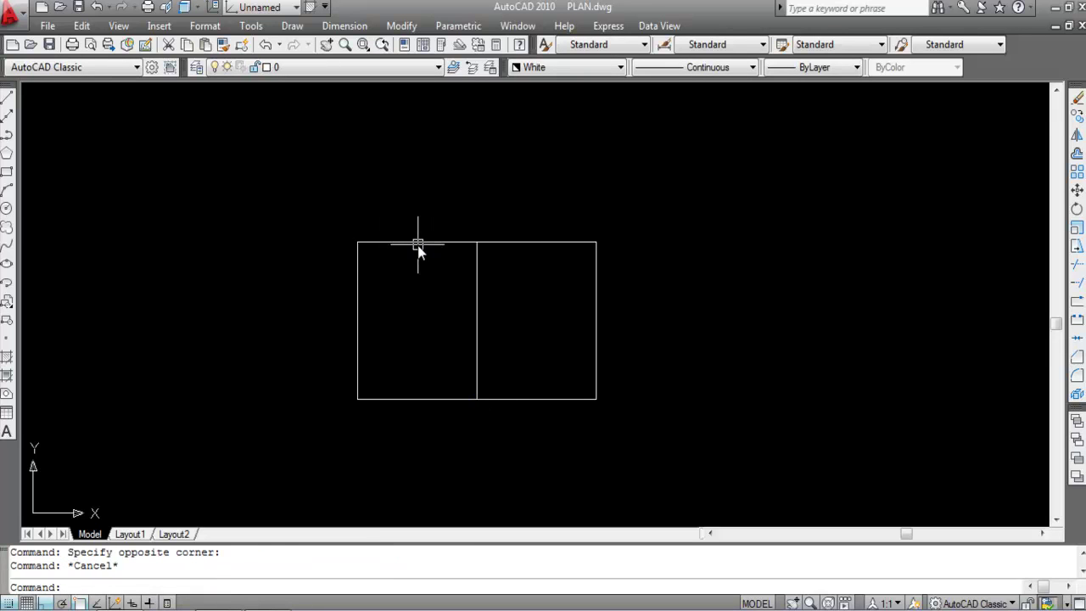
Draw a circle of about 17,500' radius, using M2P to centre it between the rectangle's top-left corner and the dividing line's top end
{"action": "left_click", "coordinate": [6, 210]}
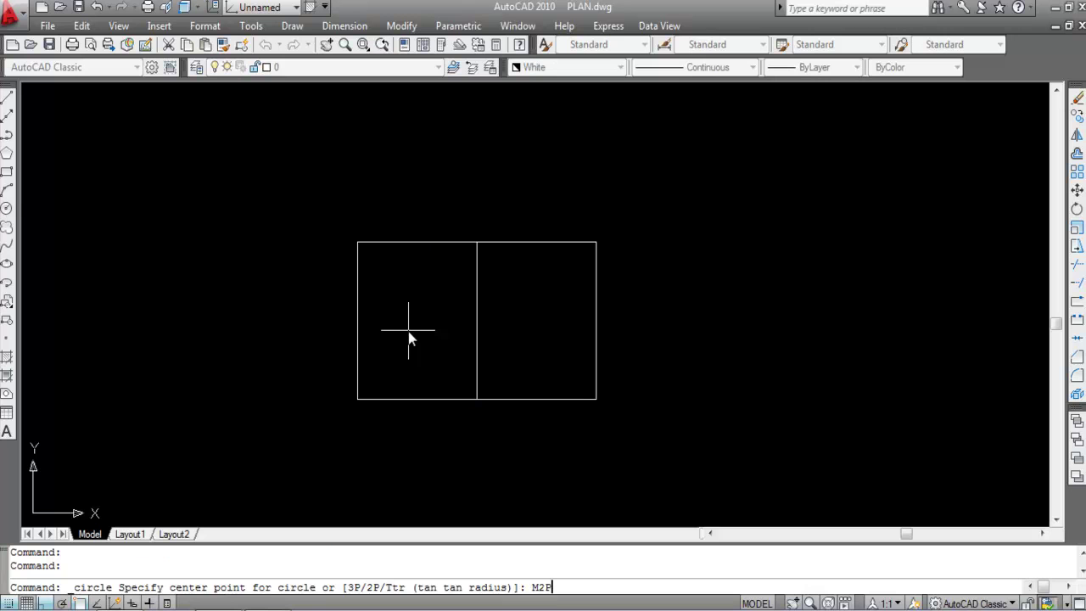
{"action": "key", "text": "Return"}
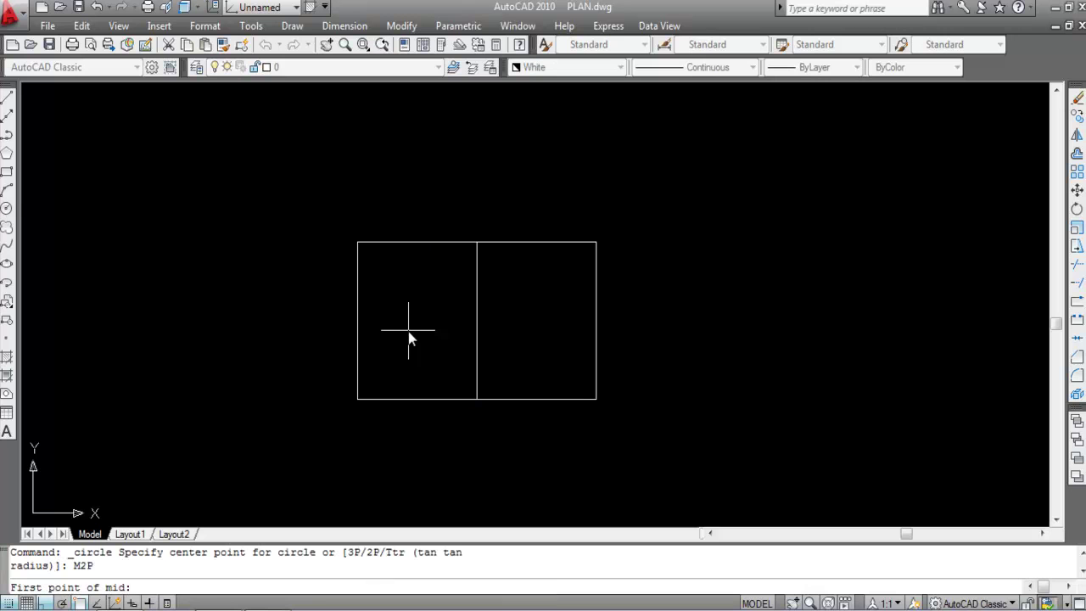
{"action": "left_click", "coordinate": [357, 243]}
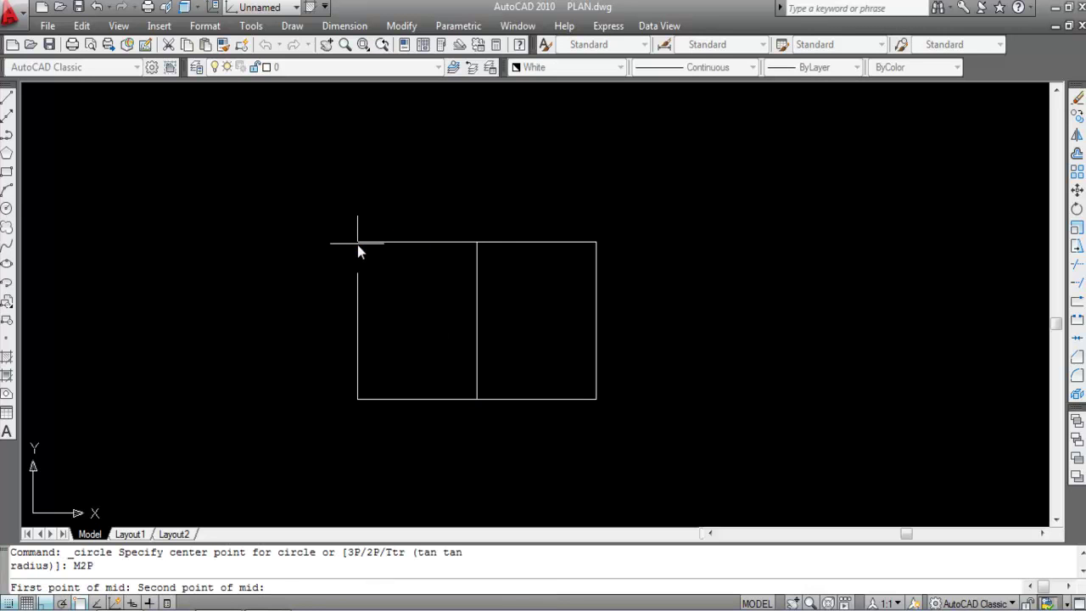
{"action": "left_click", "coordinate": [477, 242]}
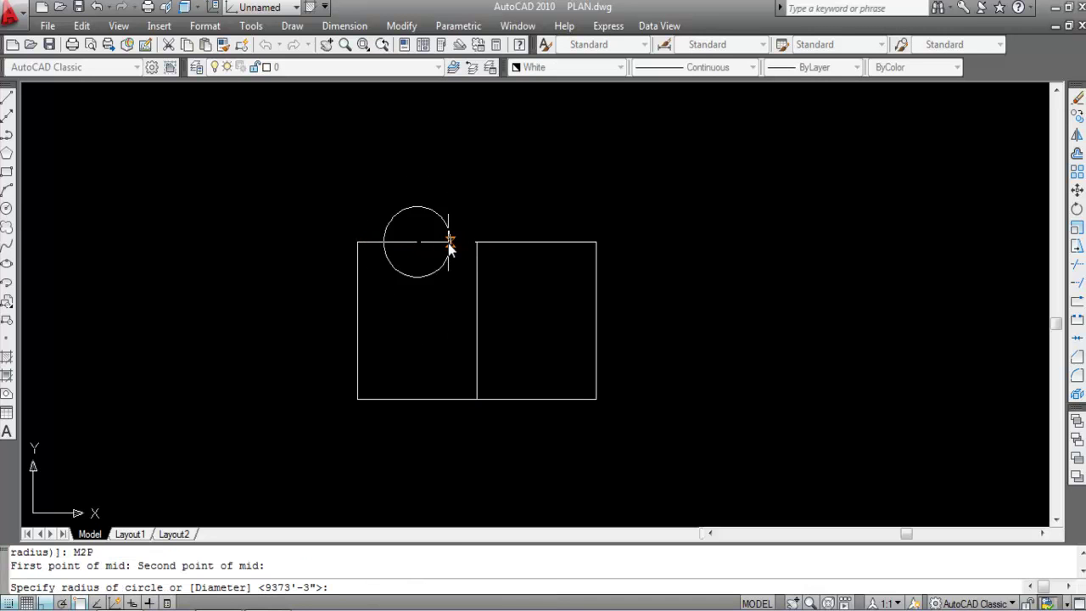
{"action": "left_click", "coordinate": [443, 295]}
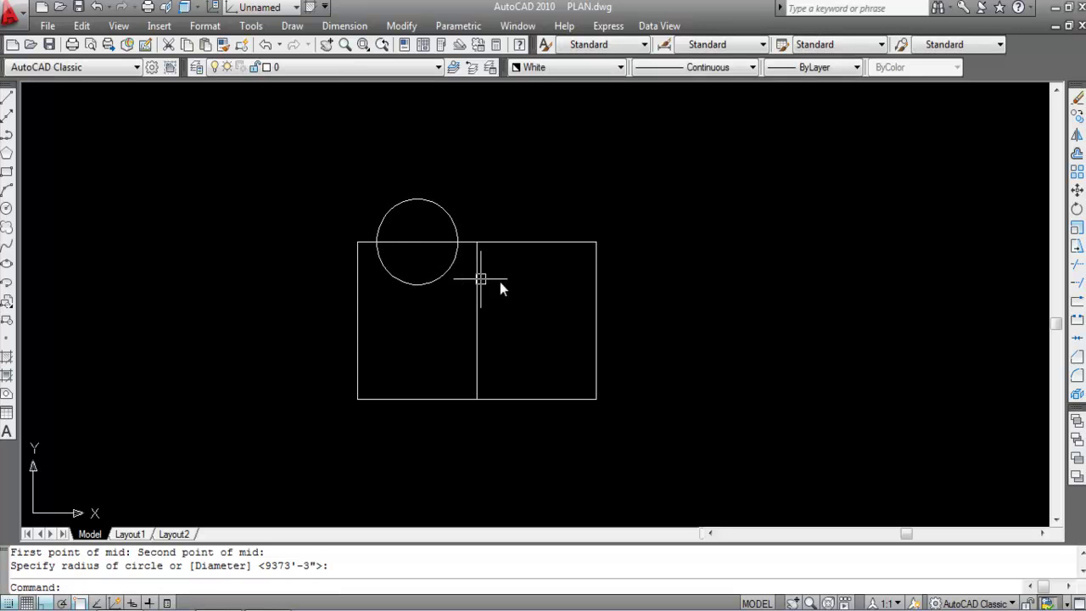
{"action": "left_click", "coordinate": [515, 255]}
{"action": "left_click", "coordinate": [500, 218]}
{"action": "left_click", "coordinate": [461, 218]}
{"action": "left_click", "coordinate": [408, 213]}
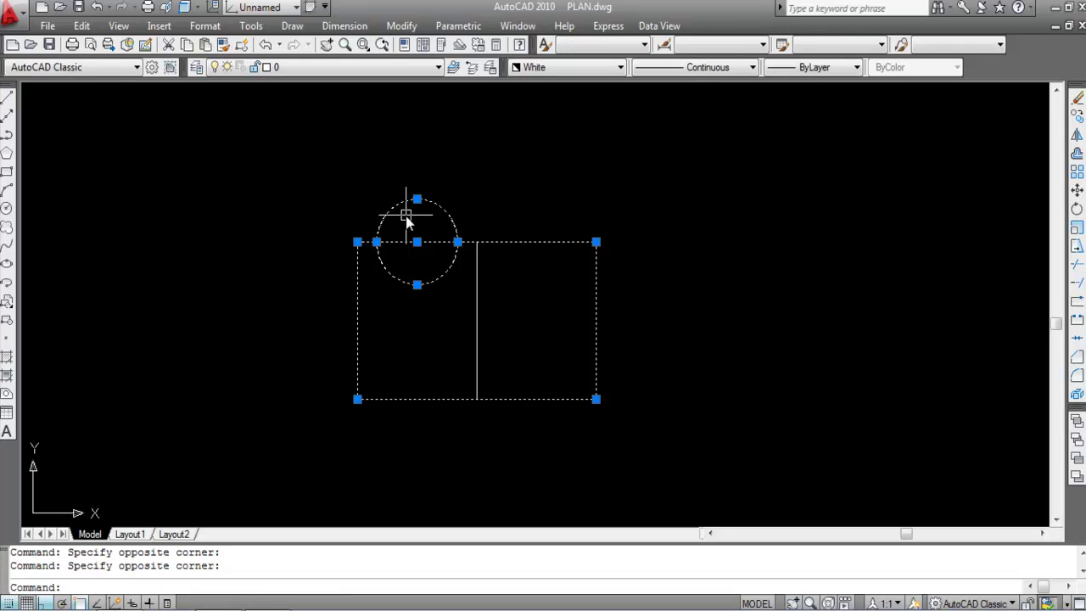
{"action": "key", "text": "Escape"}
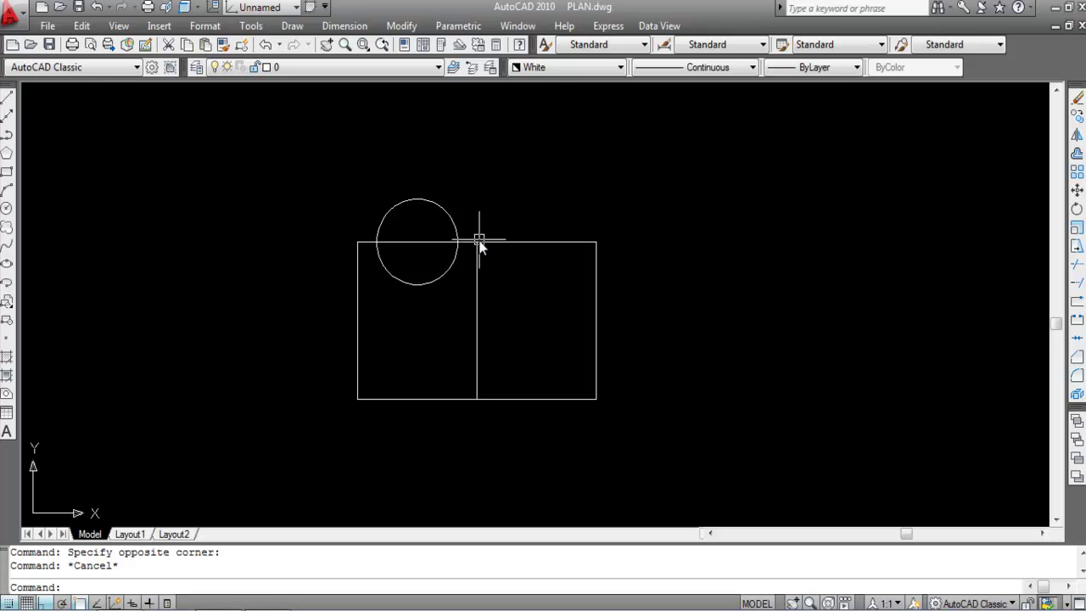
Draw a circle of about 18,200' radius, using M2P to centre it between the dividing line's top and bottom endpoints
{"action": "left_click", "coordinate": [6, 208]}
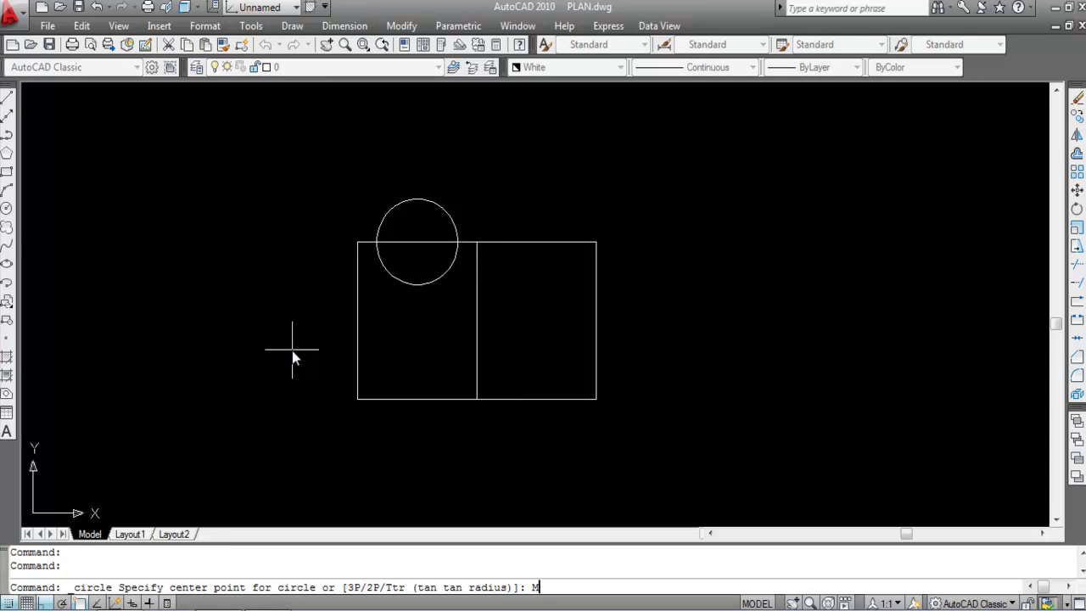
{"action": "key", "text": "Return"}
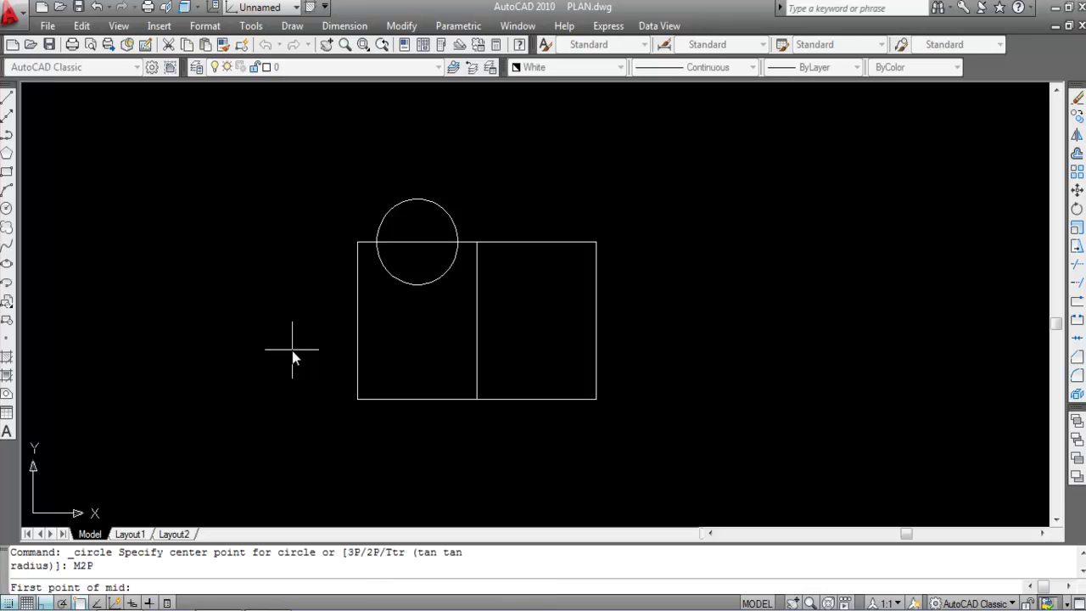
{"action": "left_click", "coordinate": [478, 254]}
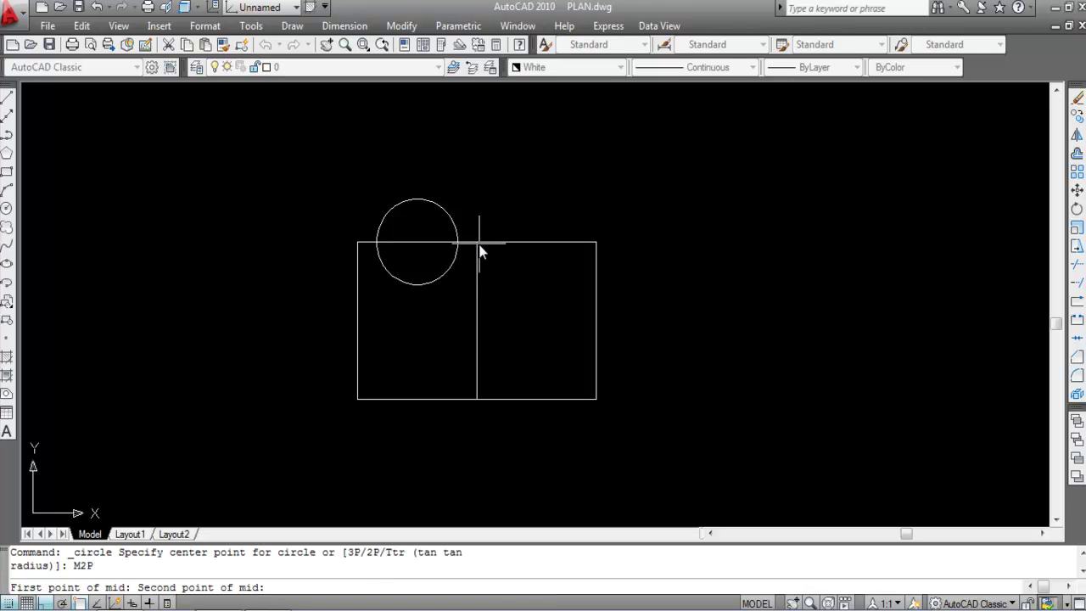
{"action": "left_click", "coordinate": [477, 400]}
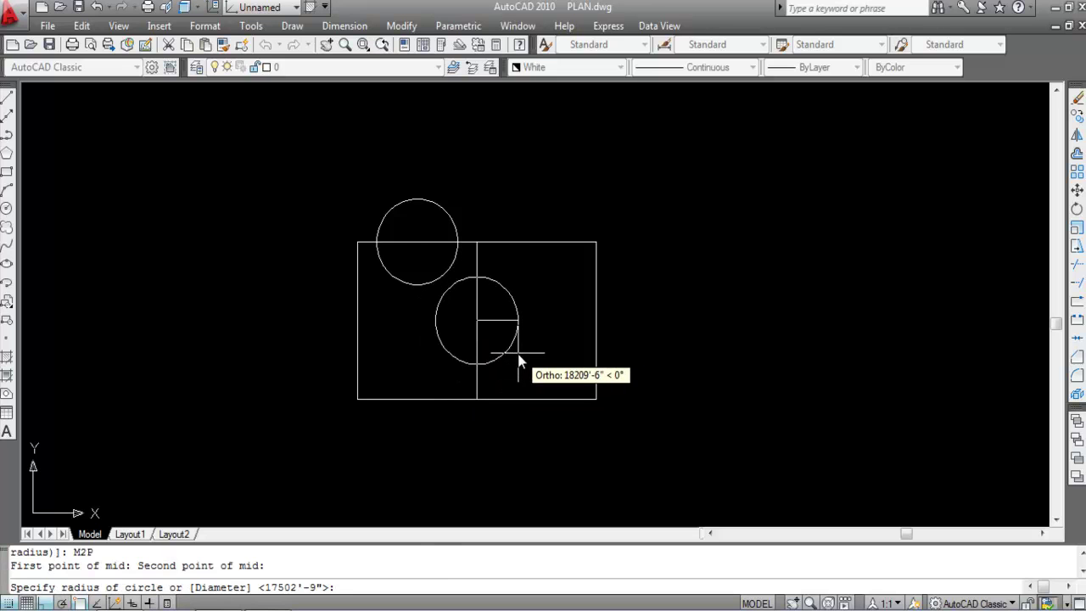
{"action": "left_click", "coordinate": [517, 352]}
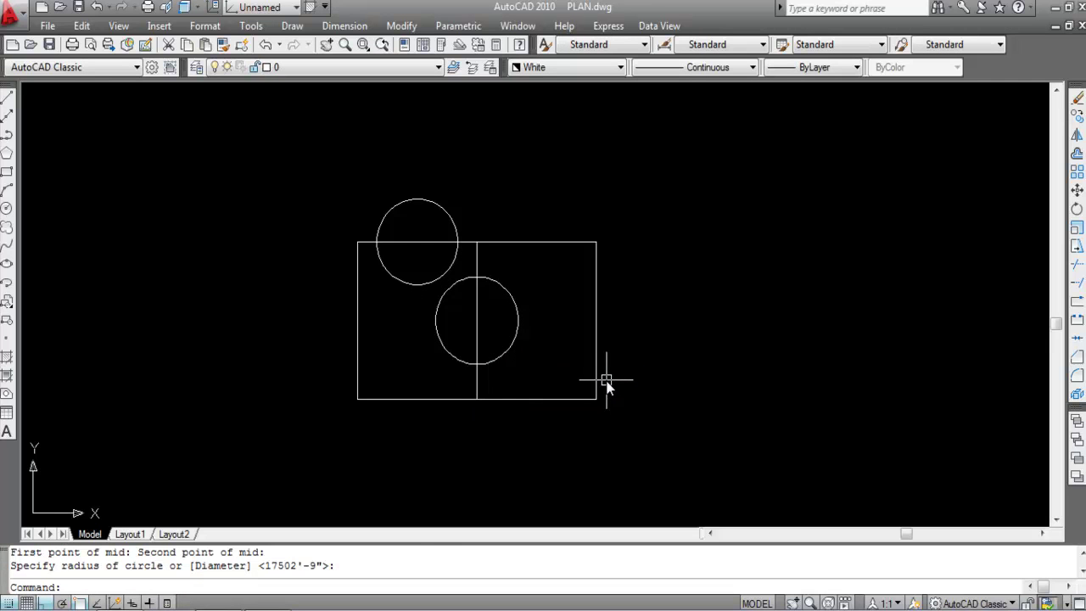
Draw a circle of about 15,500' radius, using M2P to centre it between the rectangle's top-right and bottom-right corners
{"action": "left_click", "coordinate": [7, 208]}
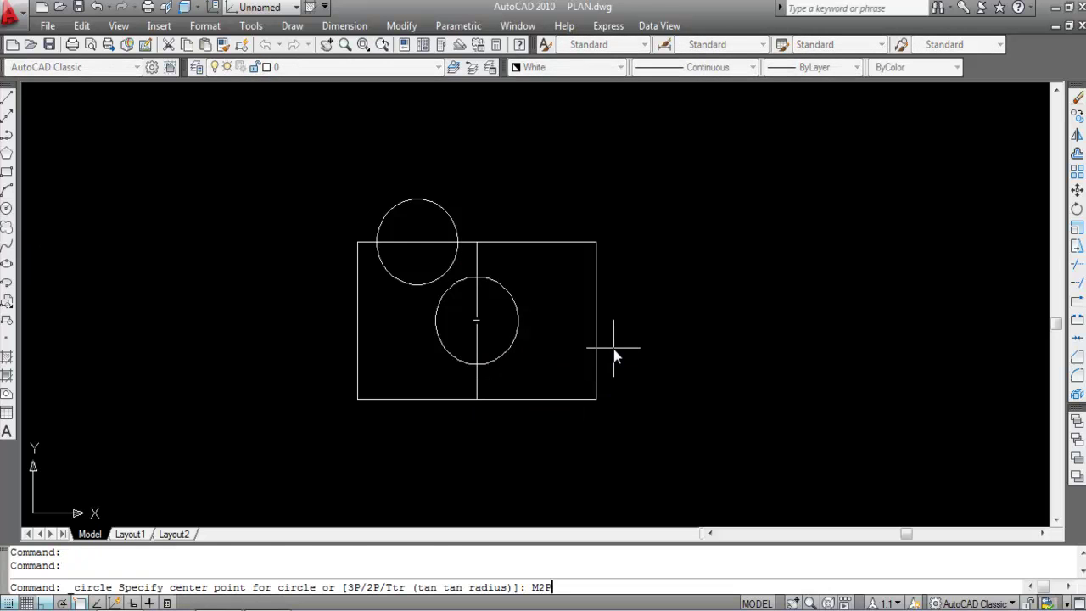
{"action": "type", "text": "M2P"}
{"action": "key", "text": "Return"}
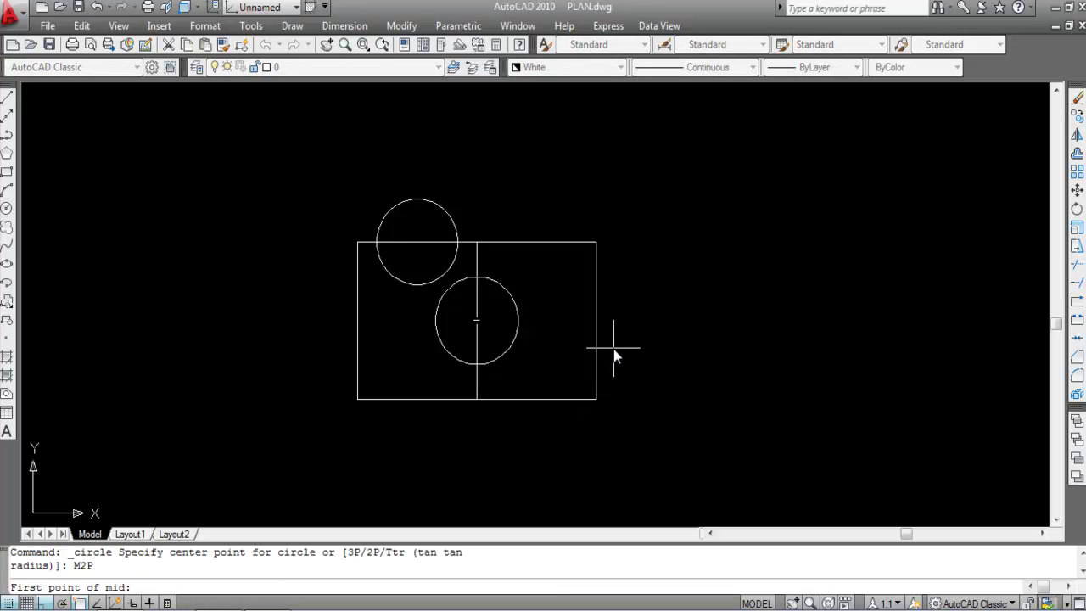
{"action": "left_click", "coordinate": [597, 245]}
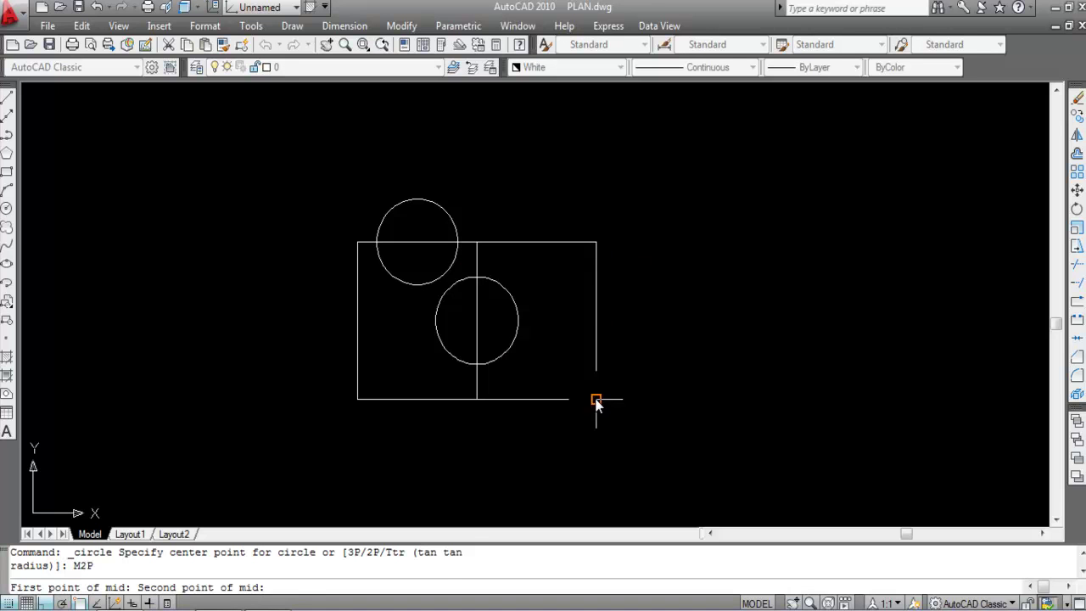
{"action": "left_click", "coordinate": [597, 398]}
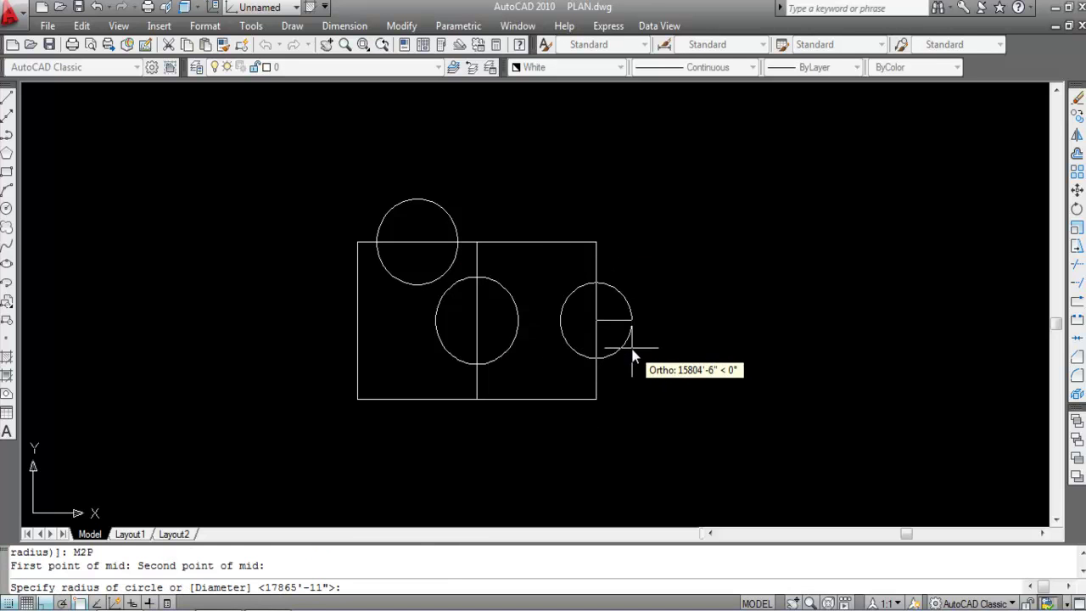
{"action": "left_click", "coordinate": [632, 353]}
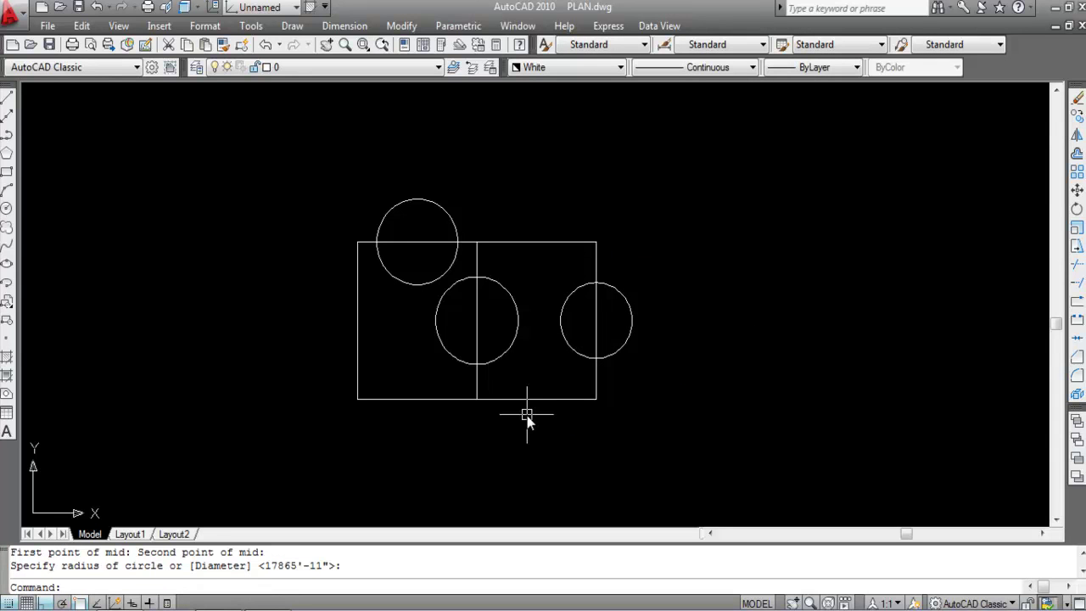
Draw a circle on the rectangle's bottom edge, using M2P to centre it between the dividing line's bottom end and the bottom-right corner
{"action": "left_click", "coordinate": [6, 208]}
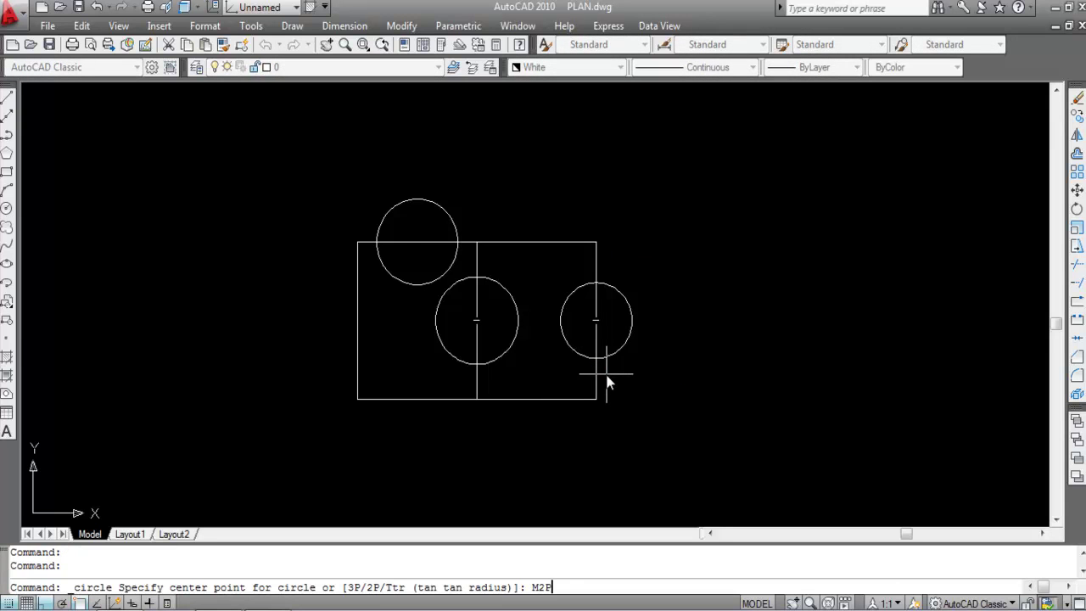
{"action": "type", "text": "M2P"}
{"action": "key", "text": "Return"}
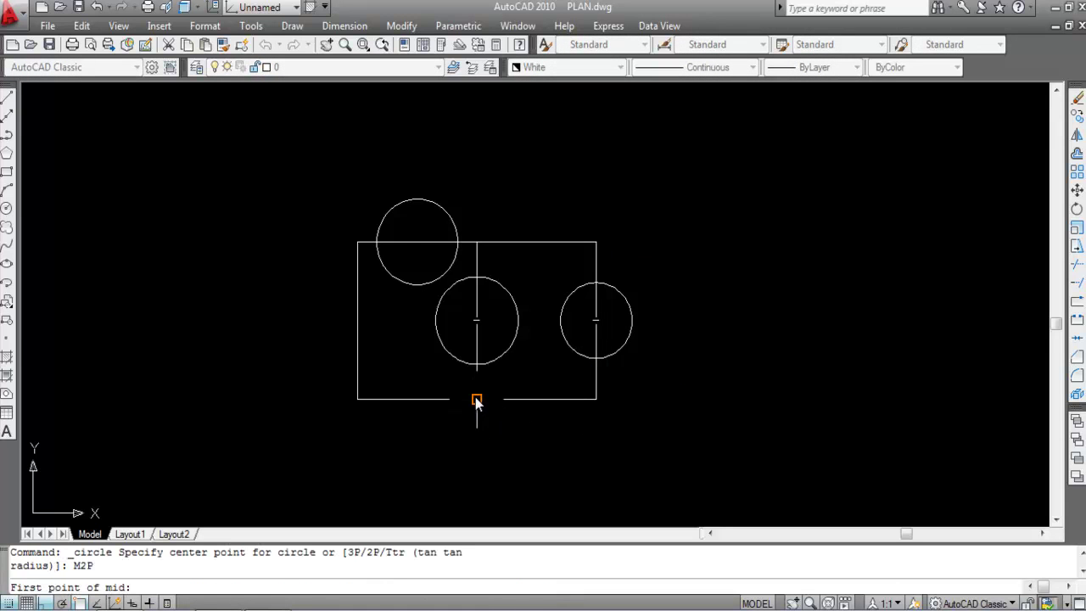
{"action": "left_click", "coordinate": [477, 399]}
{"action": "left_click", "coordinate": [593, 399]}
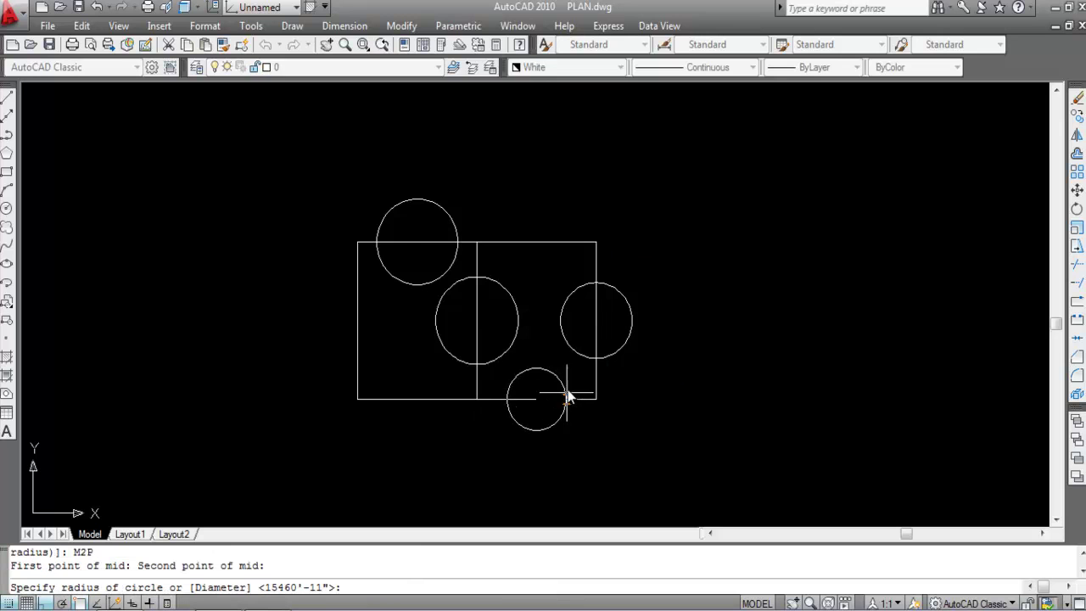
{"action": "left_click", "coordinate": [561, 364]}
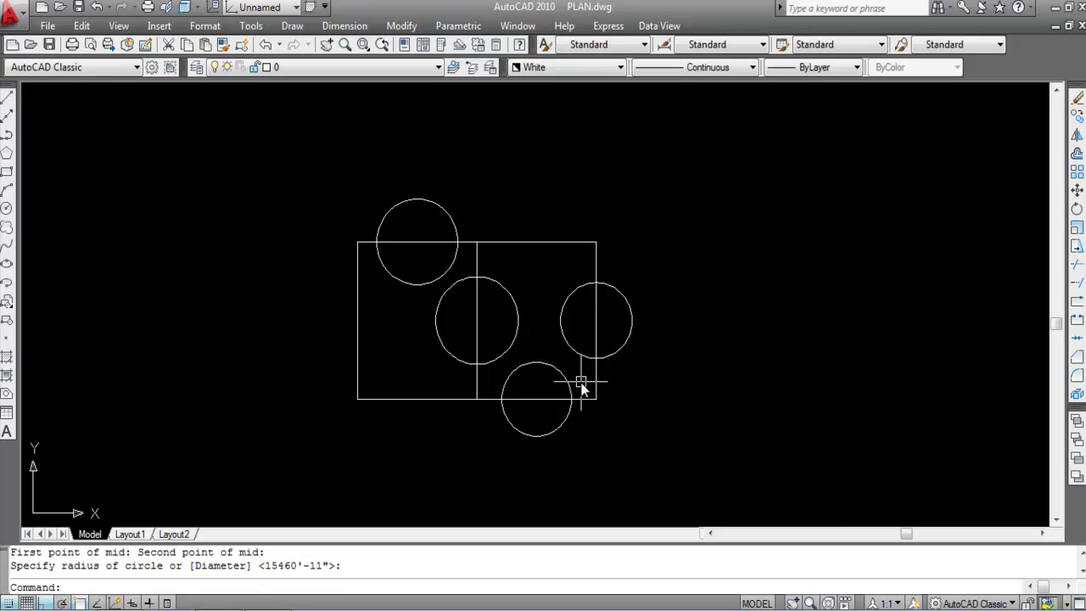
Erase all four circles, keeping the rectangle and its dividing line
{"action": "left_click", "coordinate": [574, 330]}
{"action": "left_click", "coordinate": [514, 296]}
{"action": "left_click", "coordinate": [550, 373]}
{"action": "left_click", "coordinate": [514, 313]}
{"action": "left_click", "coordinate": [436, 250]}
{"action": "left_click", "coordinate": [397, 291]}
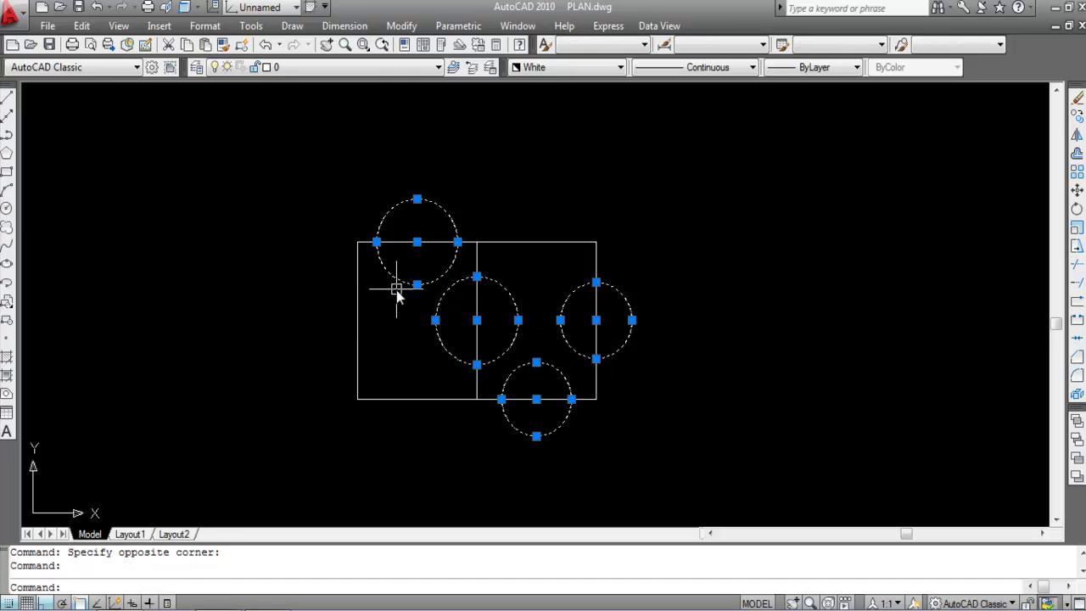
{"action": "key", "text": "Delete"}
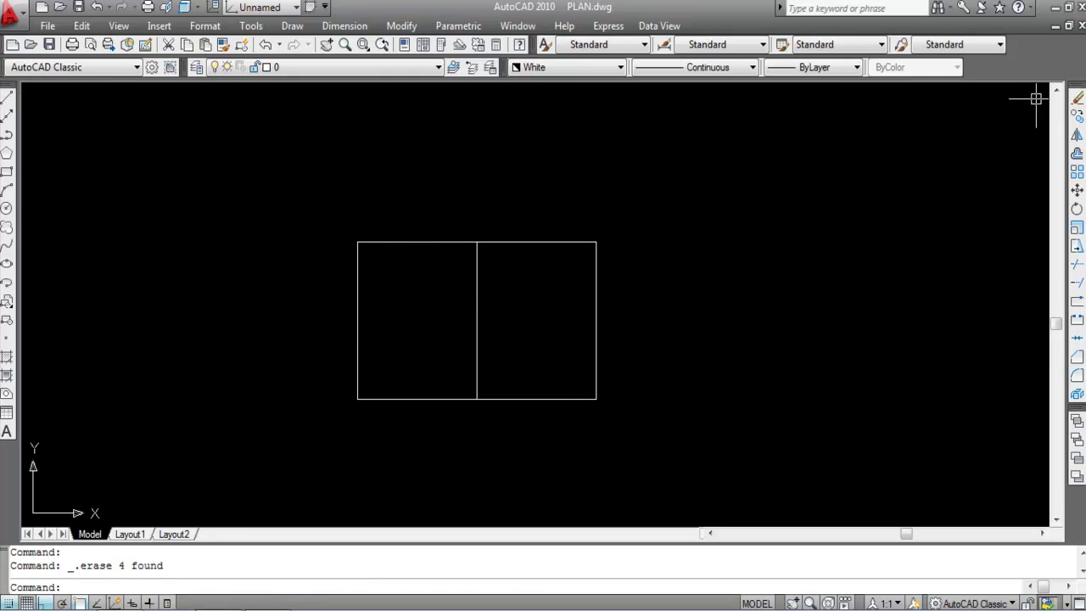
Draw a 2P circle whose diameter runs from the M2P point between the rectangle's two left corners to the dividing line's midpoint
{"action": "left_click", "coordinate": [7, 207]}
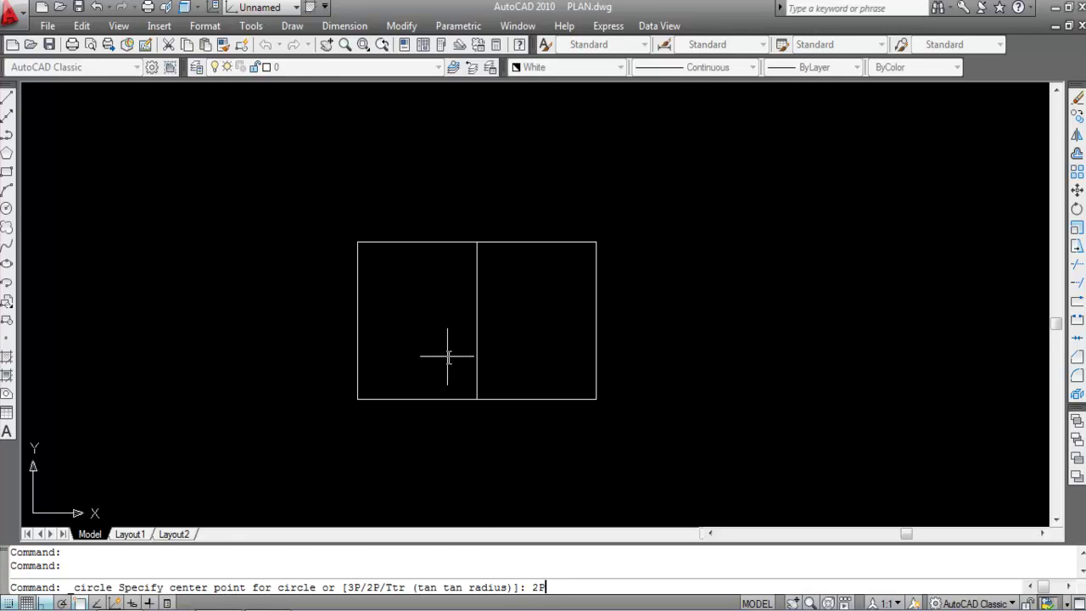
{"action": "key", "text": "Return"}
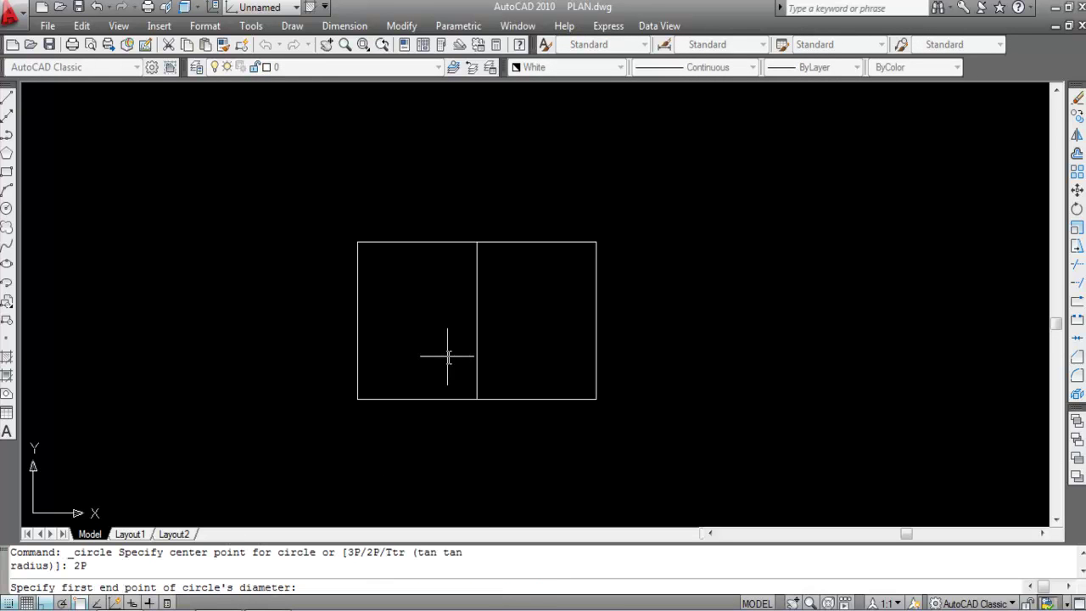
{"action": "type", "text": "M2P"}
{"action": "key", "text": "Return"}
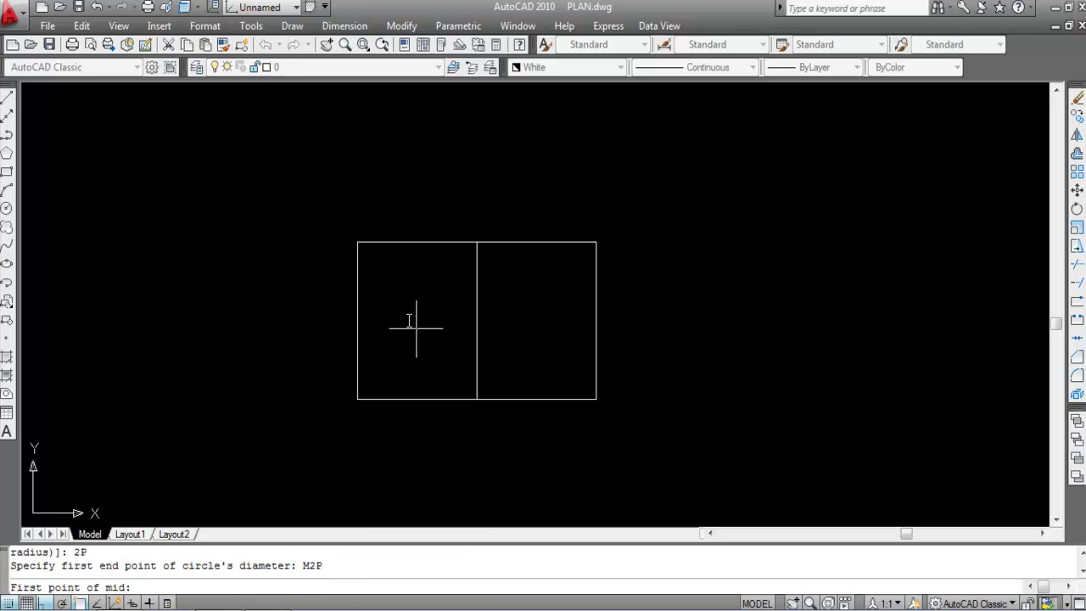
{"action": "left_click", "coordinate": [357, 241]}
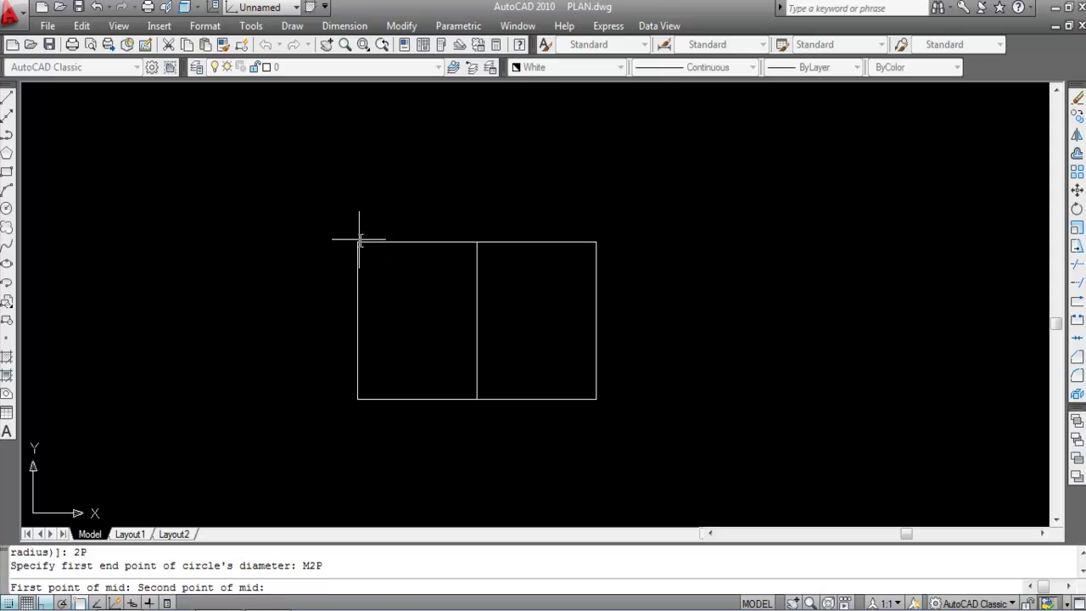
{"action": "left_click", "coordinate": [357, 398]}
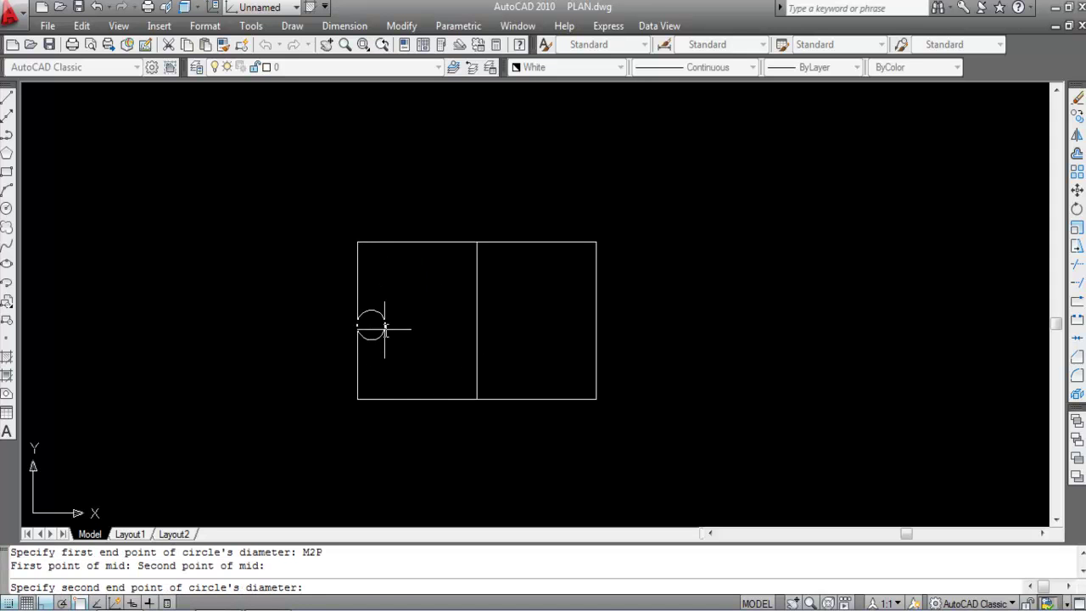
{"action": "left_click", "coordinate": [476, 321]}
{"action": "scroll", "coordinate": [397, 343], "scroll_direction": "up", "scroll_amount": 3}
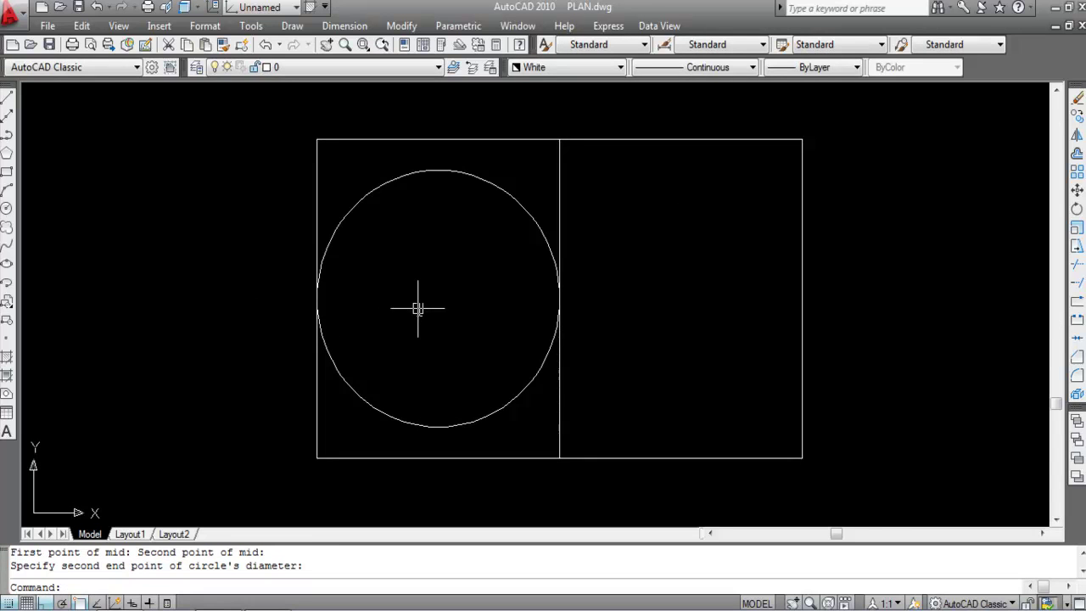
Erase the circle in the rectangle's left half
{"action": "left_click", "coordinate": [428, 172]}
{"action": "key", "text": "Delete"}
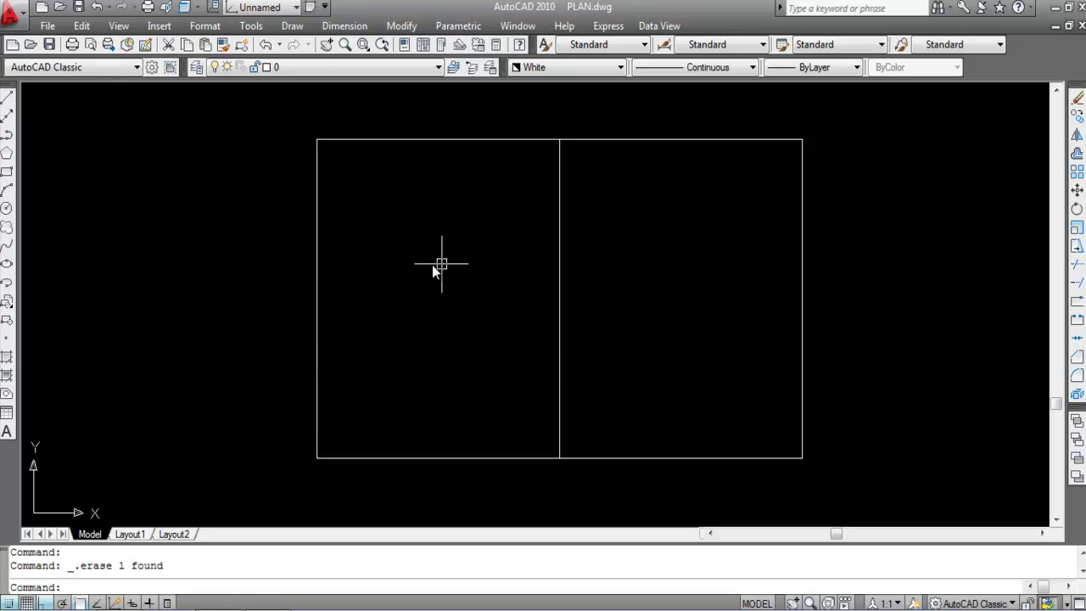
Redraw the left-half circle with 2P, starting its diameter midway between the two left corners with M2P and ending at the dividing line's midpoint
{"action": "left_click", "coordinate": [6, 209]}
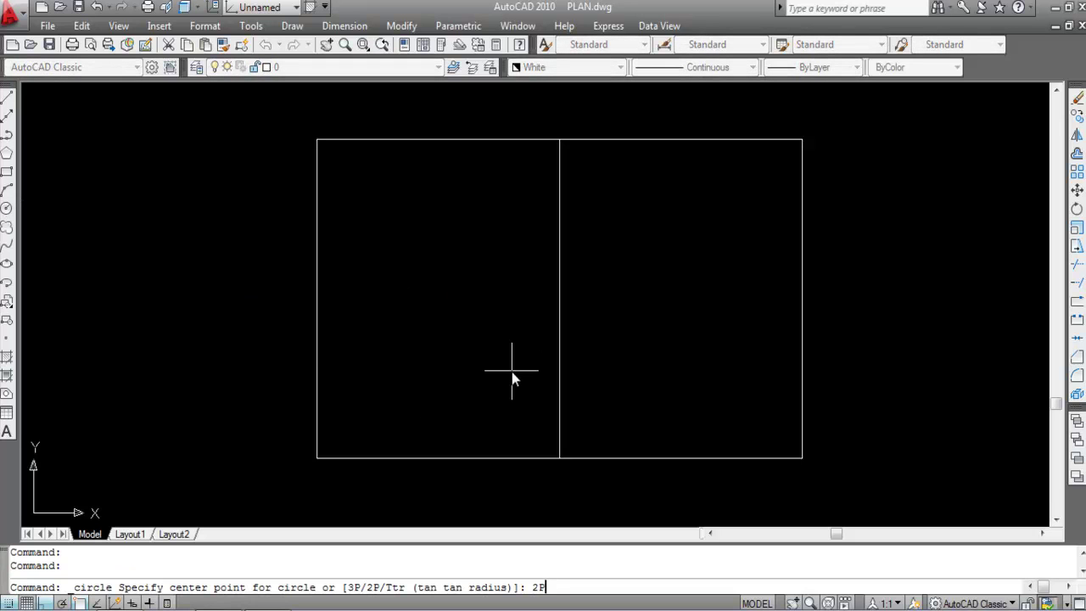
{"action": "key", "text": "Return"}
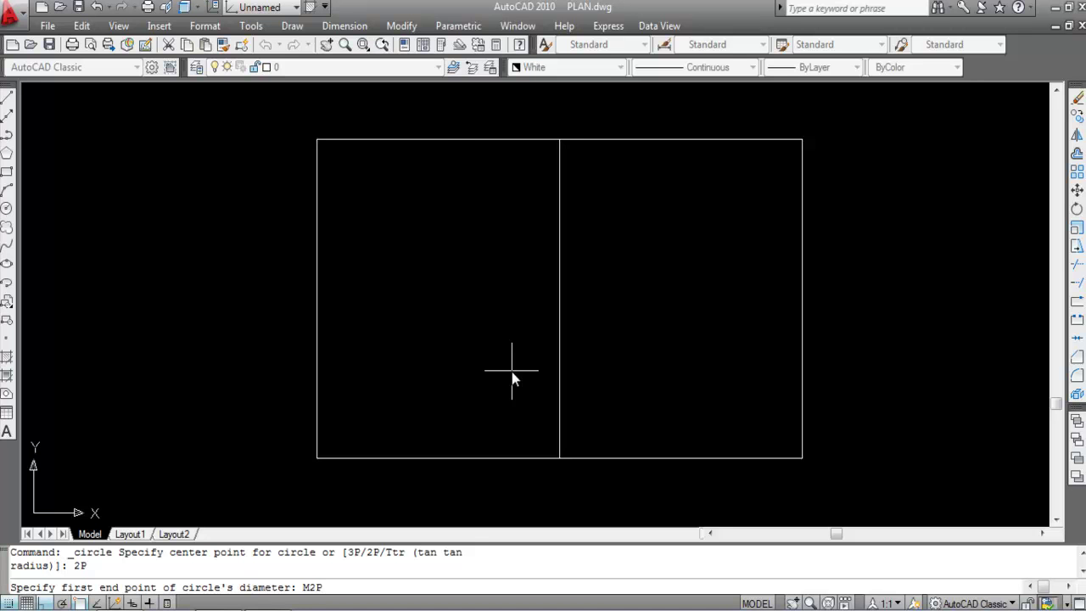
{"action": "key", "text": "Return"}
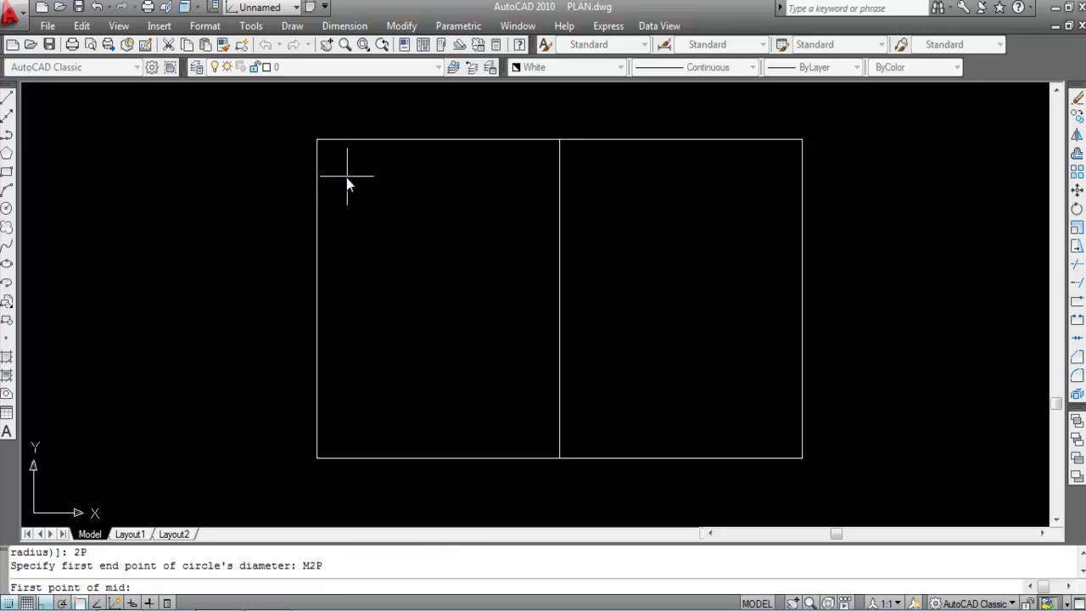
{"action": "left_click", "coordinate": [318, 139]}
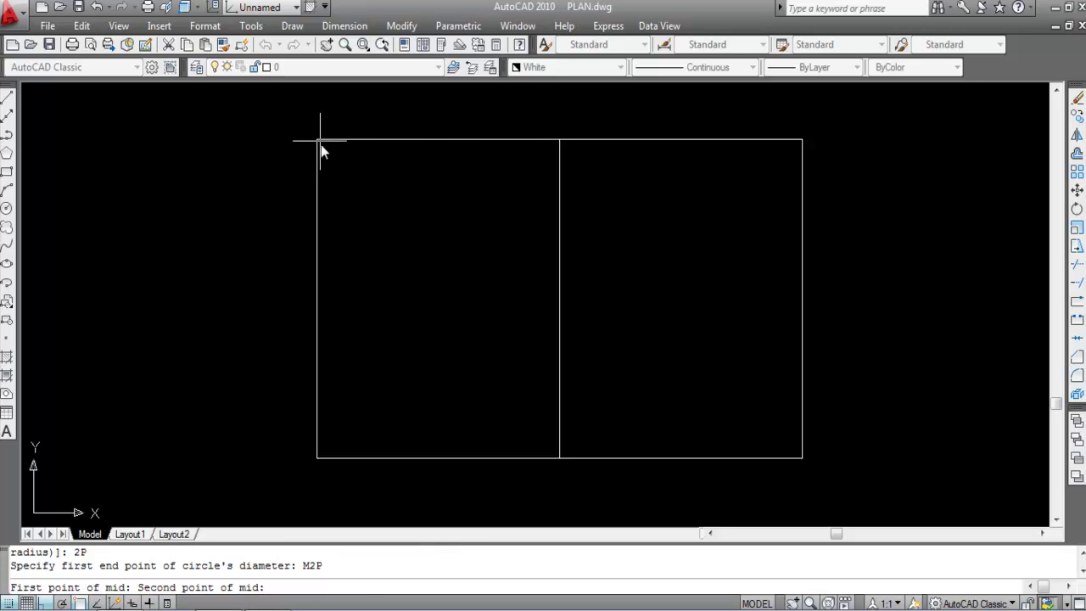
{"action": "left_click", "coordinate": [317, 458]}
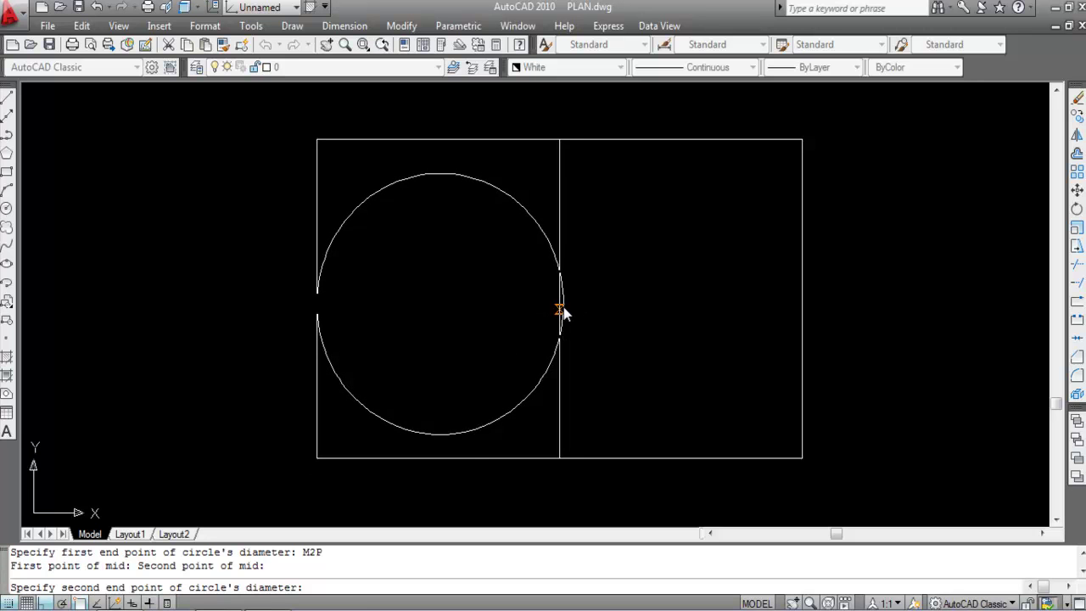
{"action": "left_click", "coordinate": [559, 301]}
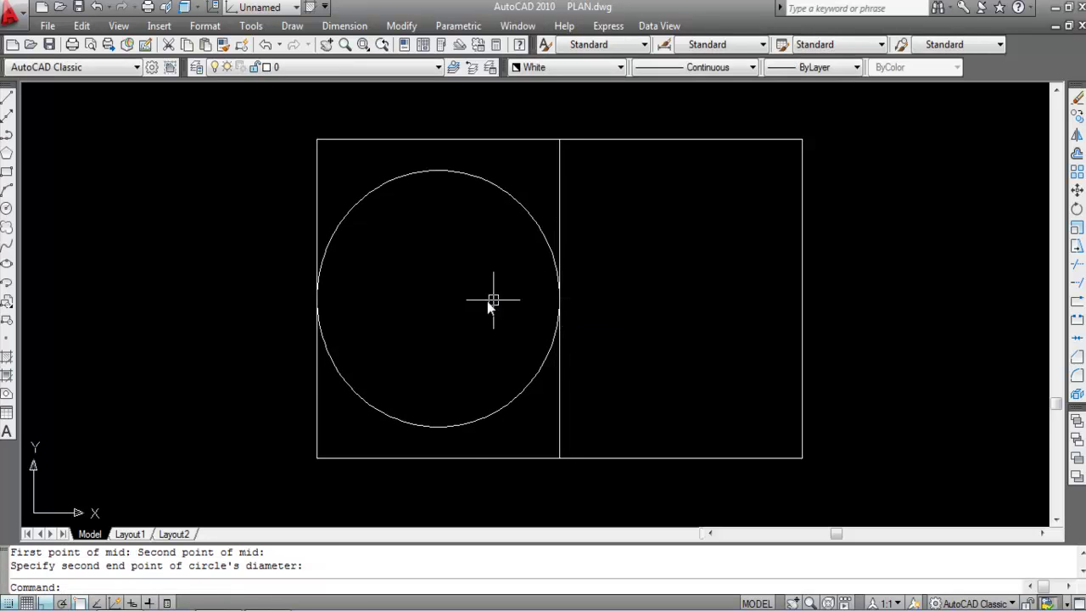
{"action": "left_click", "coordinate": [515, 245]}
{"action": "left_click", "coordinate": [472, 175]}
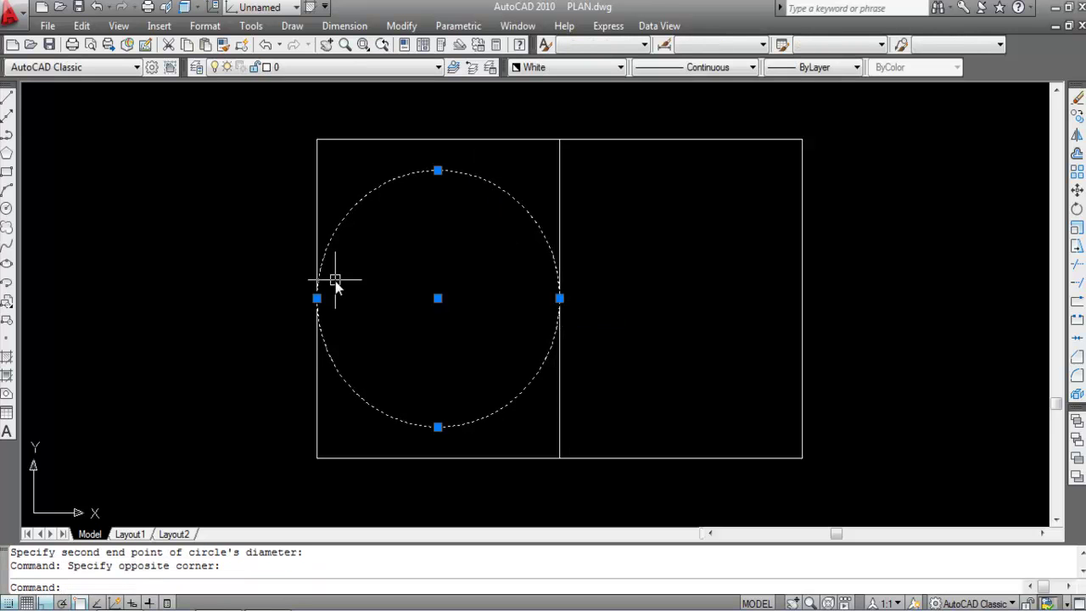
{"action": "key", "text": "Escape"}
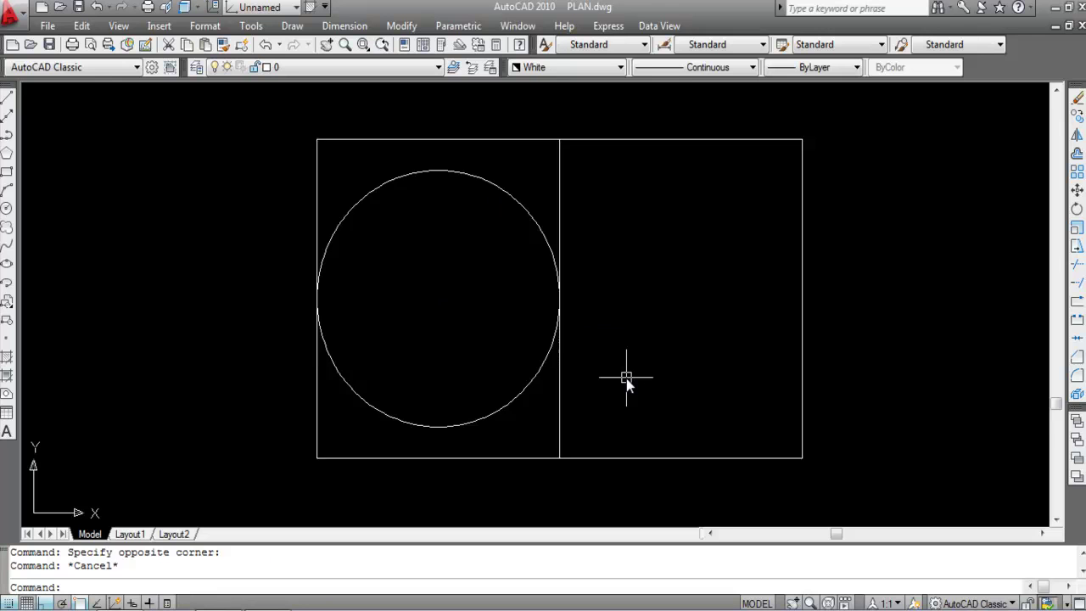
Erase the redrawn circle, leaving only the rectangle and its dividing line
{"action": "scroll", "coordinate": [626, 379], "scroll_direction": "down", "scroll_amount": 3}
{"action": "left_click", "coordinate": [805, 457]}
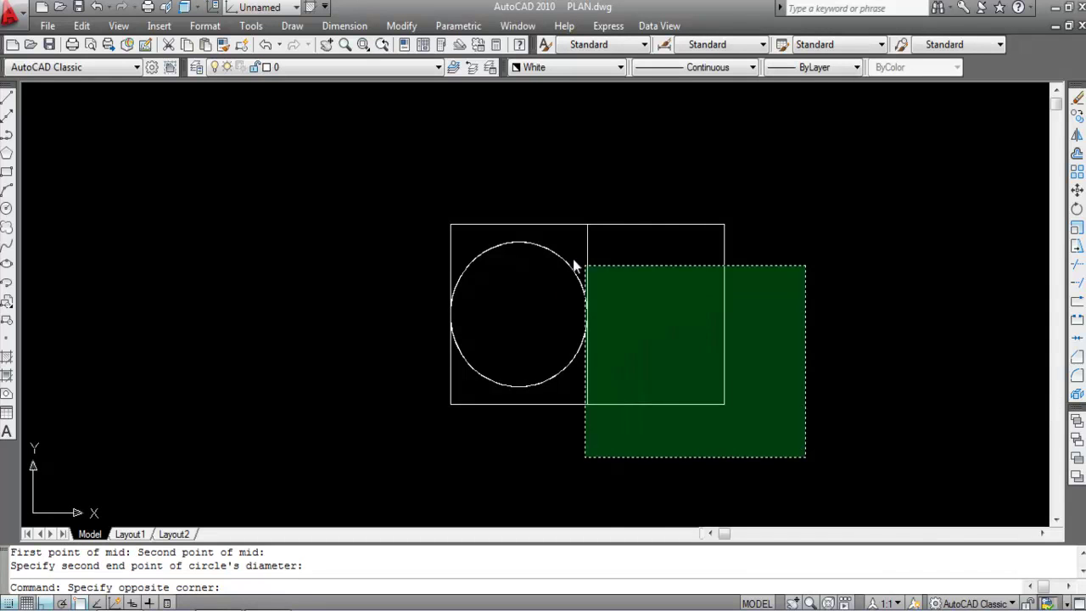
{"action": "left_click", "coordinate": [397, 196]}
{"action": "key", "text": "Escape"}
{"action": "left_click", "coordinate": [552, 252]}
{"action": "left_click", "coordinate": [555, 232]}
{"action": "left_click", "coordinate": [522, 238]}
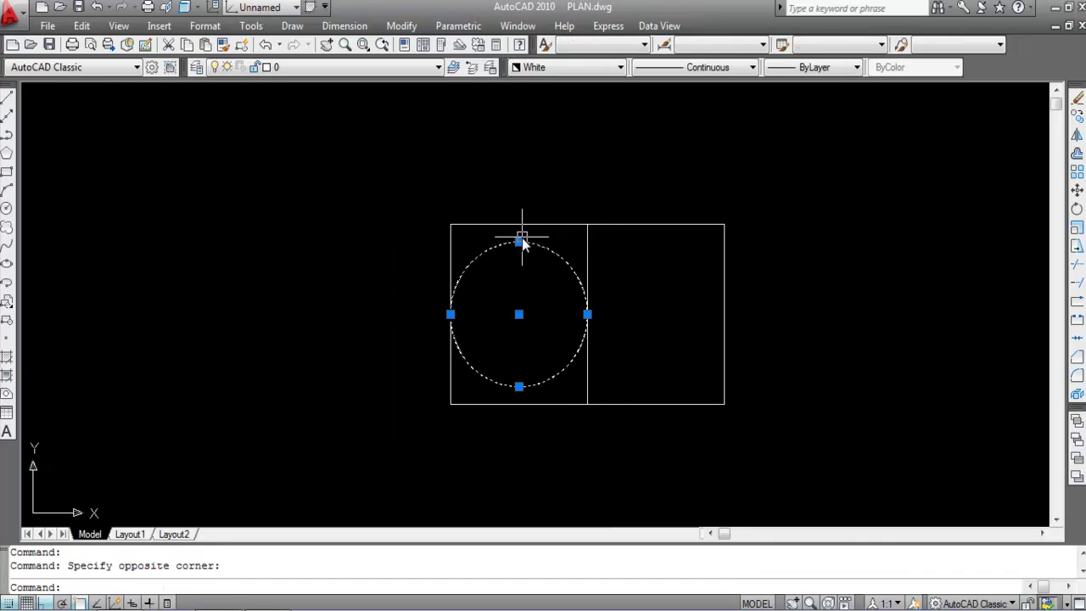
{"action": "key", "text": "Delete"}
Draw a 2P circle in the right half, its diameter running from the M2P point between the two right corners to the dividing line's midpoint
{"action": "left_click", "coordinate": [5, 207]}
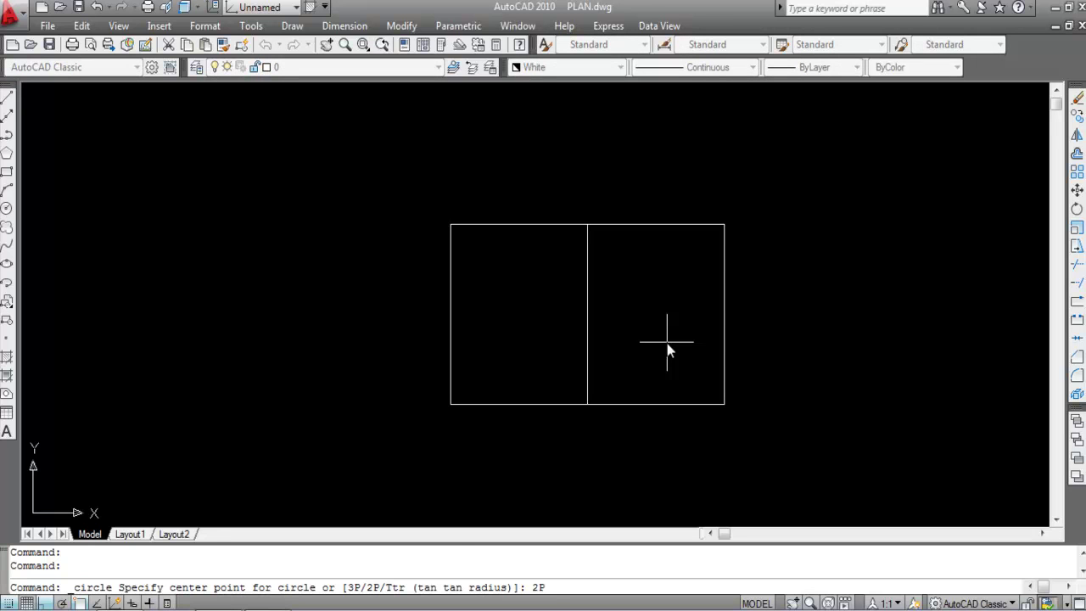
{"action": "key", "text": "Return"}
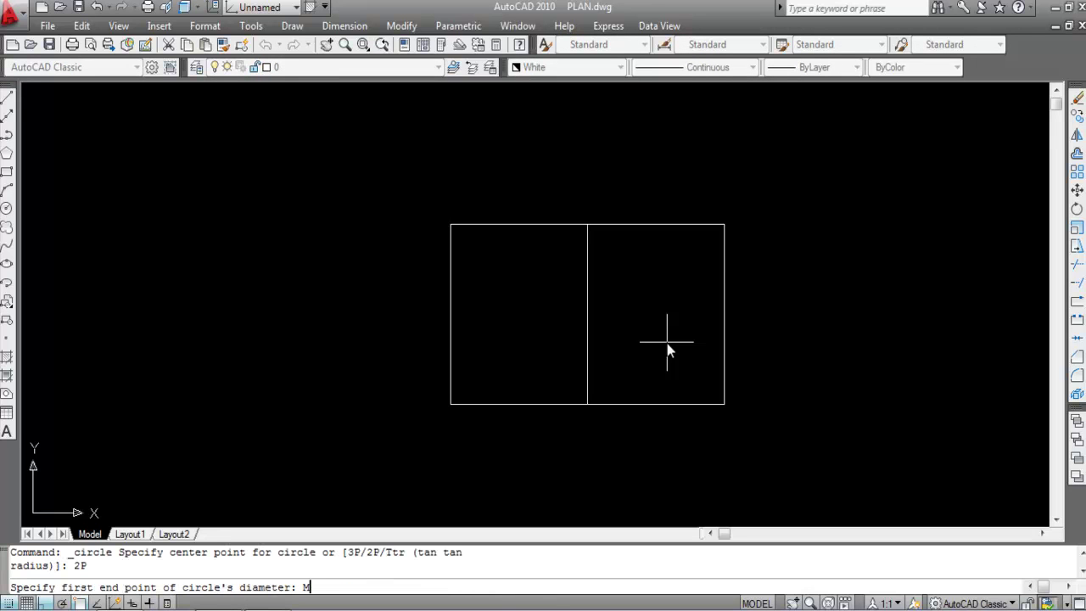
{"action": "key", "text": "Return"}
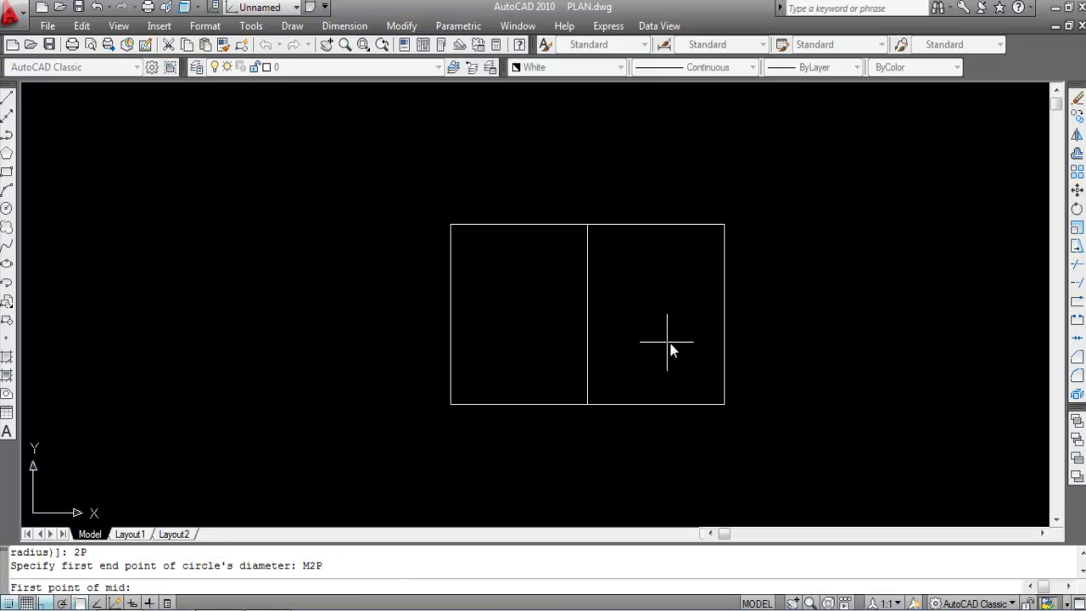
{"action": "left_click", "coordinate": [724, 224]}
{"action": "left_click", "coordinate": [724, 404]}
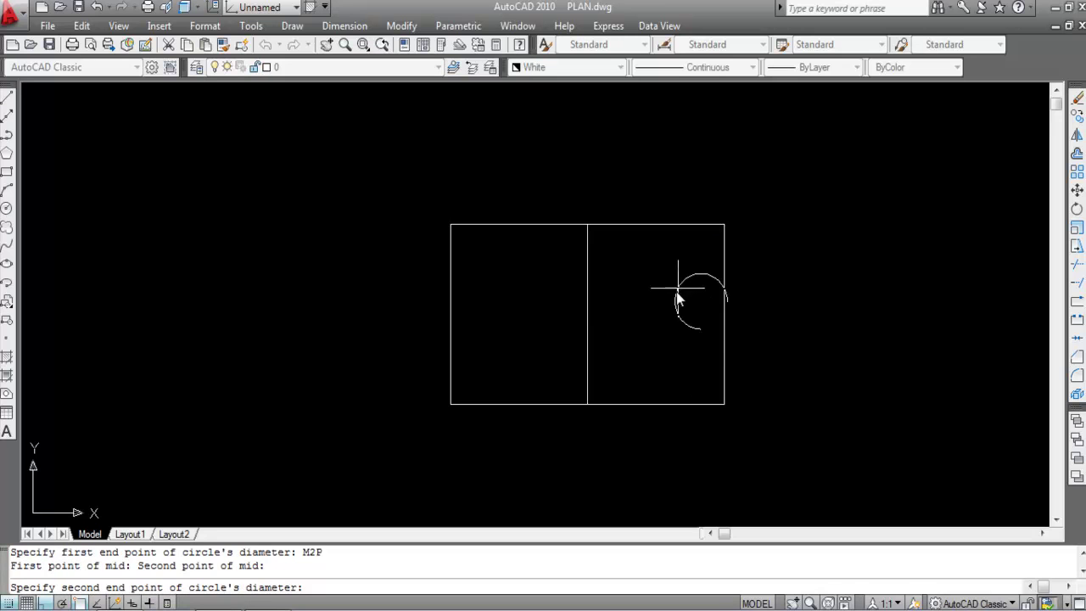
{"action": "left_click", "coordinate": [587, 316]}
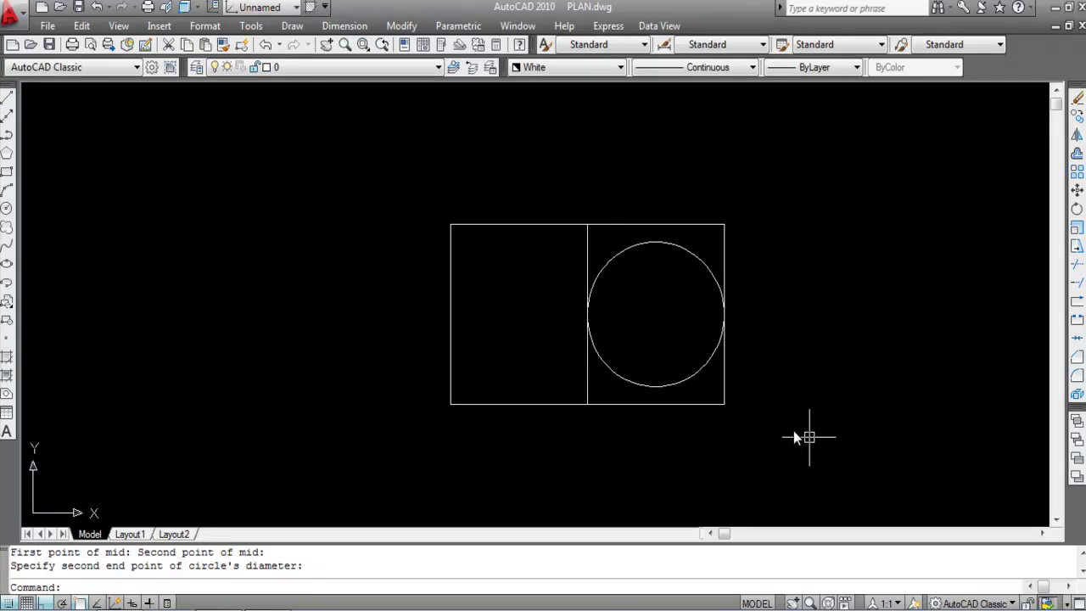
Erase the rectangle, the dividing line and the right-half circle to clear the drawing area
{"action": "left_click", "coordinate": [689, 379]}
{"action": "key", "text": "Escape"}
{"action": "scroll", "coordinate": [666, 386], "scroll_direction": "down", "scroll_amount": 2}
{"action": "left_click", "coordinate": [729, 444]}
{"action": "left_click", "coordinate": [415, 244]}
{"action": "key", "text": "Delete"}
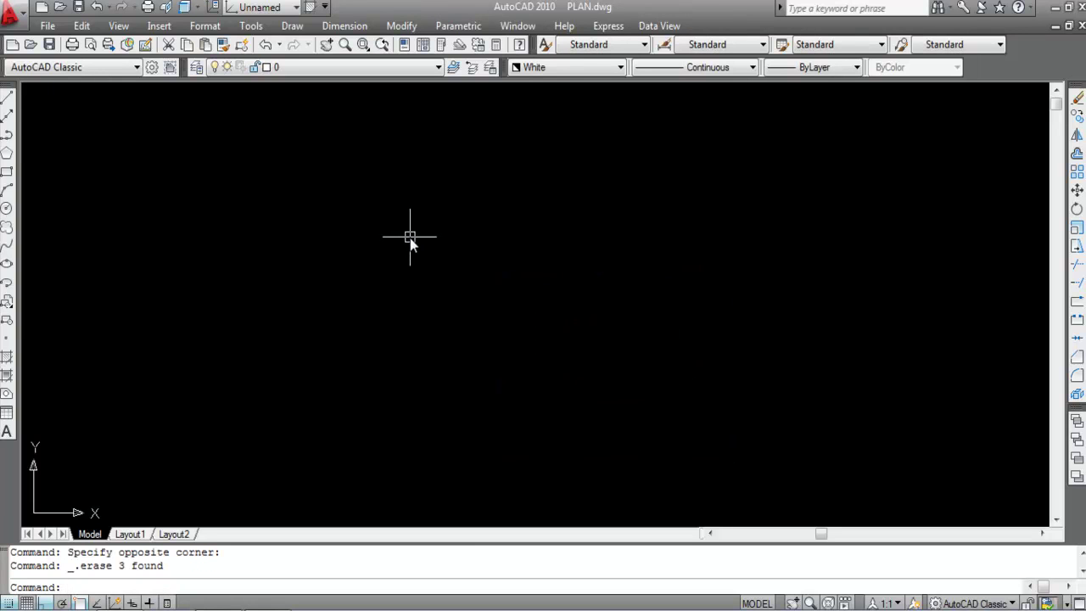
Draw an open two-segment polyline shaped like an inverted V, with Ortho off
{"action": "left_click", "coordinate": [7, 134]}
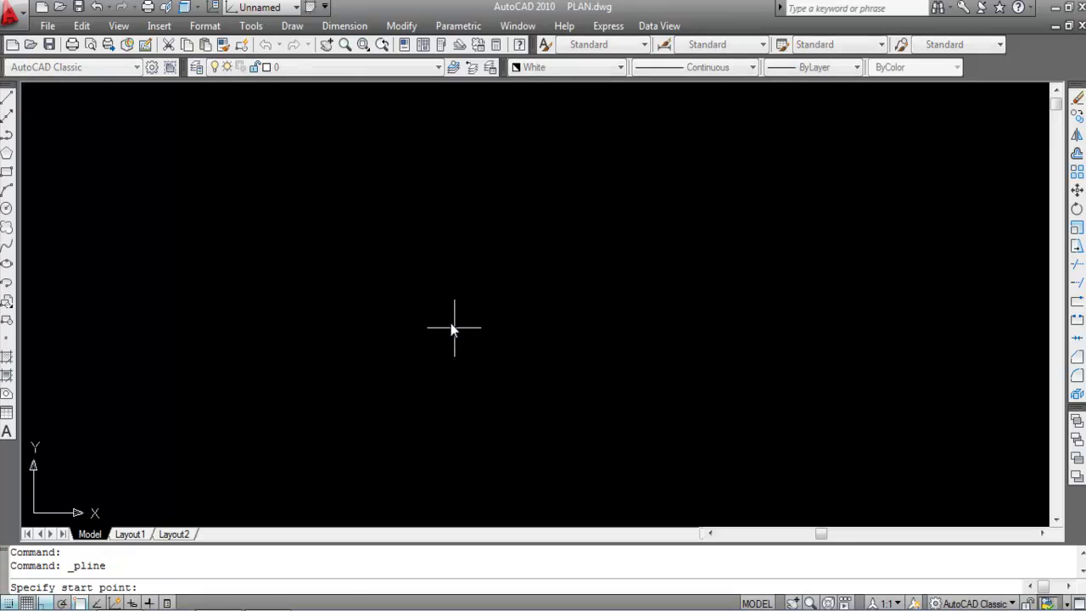
{"action": "left_click", "coordinate": [384, 319]}
{"action": "key", "text": "F8"}
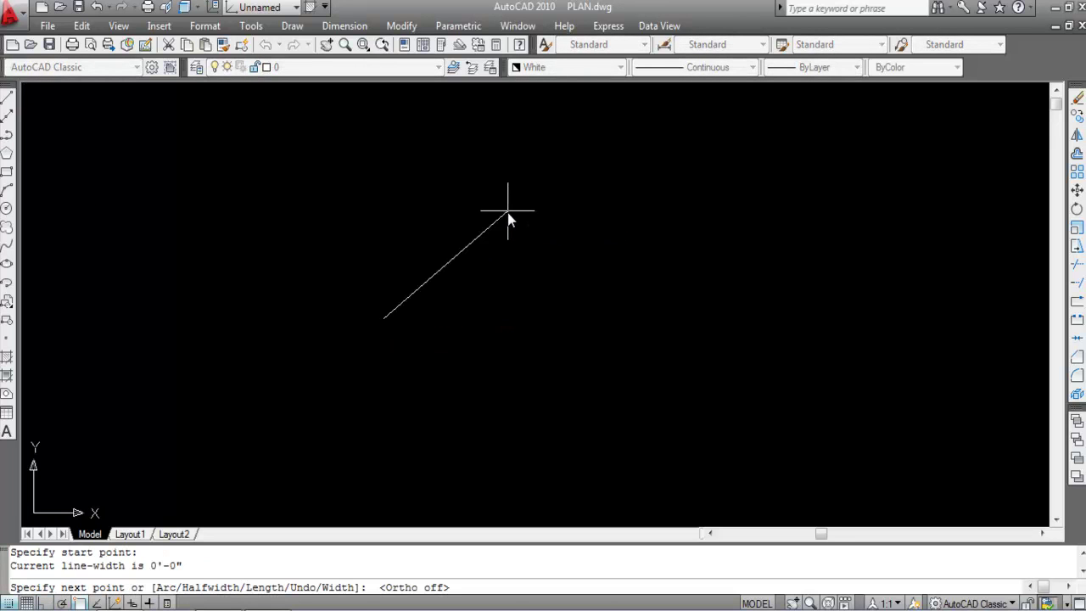
{"action": "left_click", "coordinate": [508, 229]}
{"action": "left_click", "coordinate": [587, 343]}
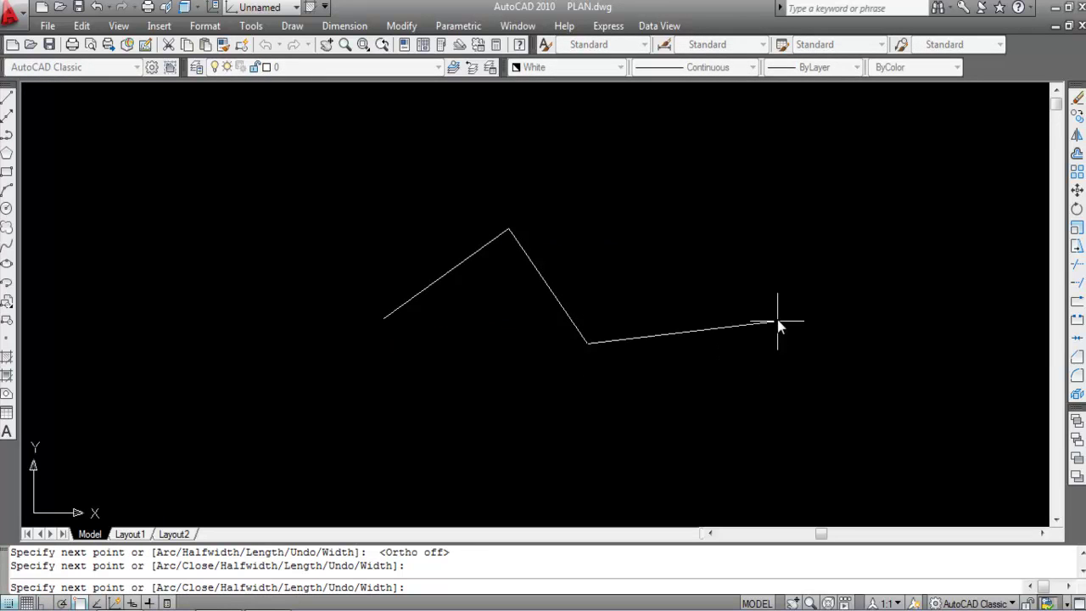
{"action": "key", "text": "Escape"}
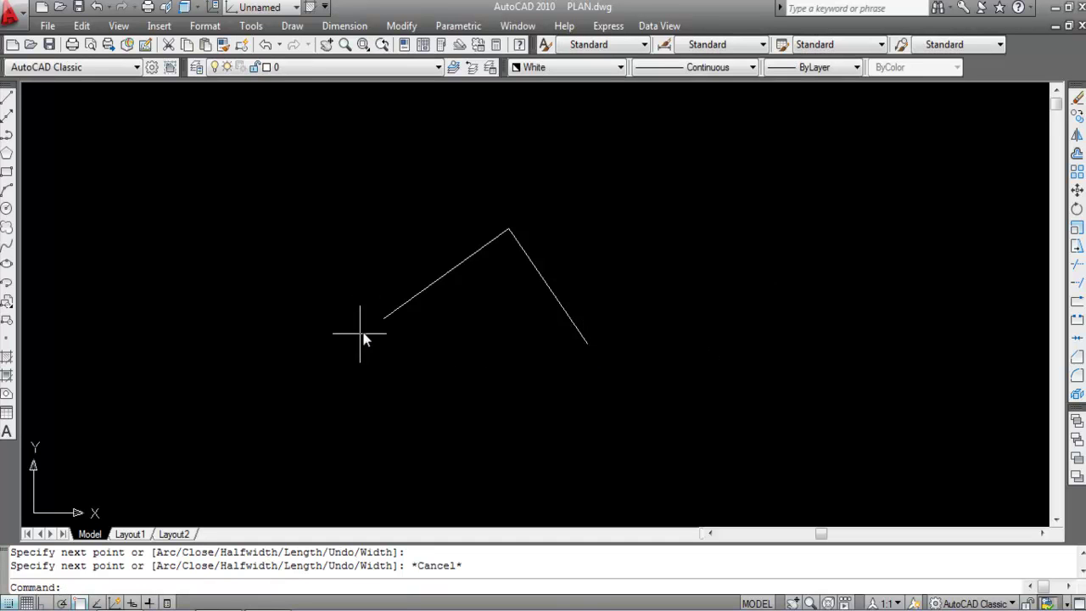
Draw a helper line joining the polyline's two open ends and select it to show its midpoint
{"action": "type", "text": "L"}
{"action": "key", "text": "Return"}
{"action": "left_click", "coordinate": [384, 318]}
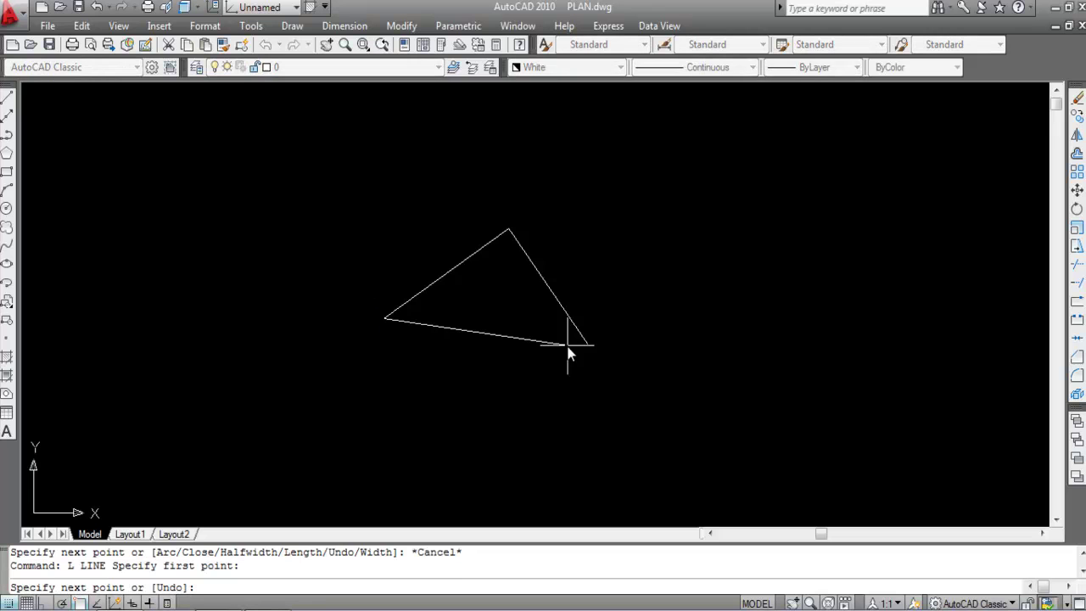
{"action": "left_click", "coordinate": [587, 343]}
{"action": "key", "text": "Escape"}
{"action": "left_click", "coordinate": [498, 333]}
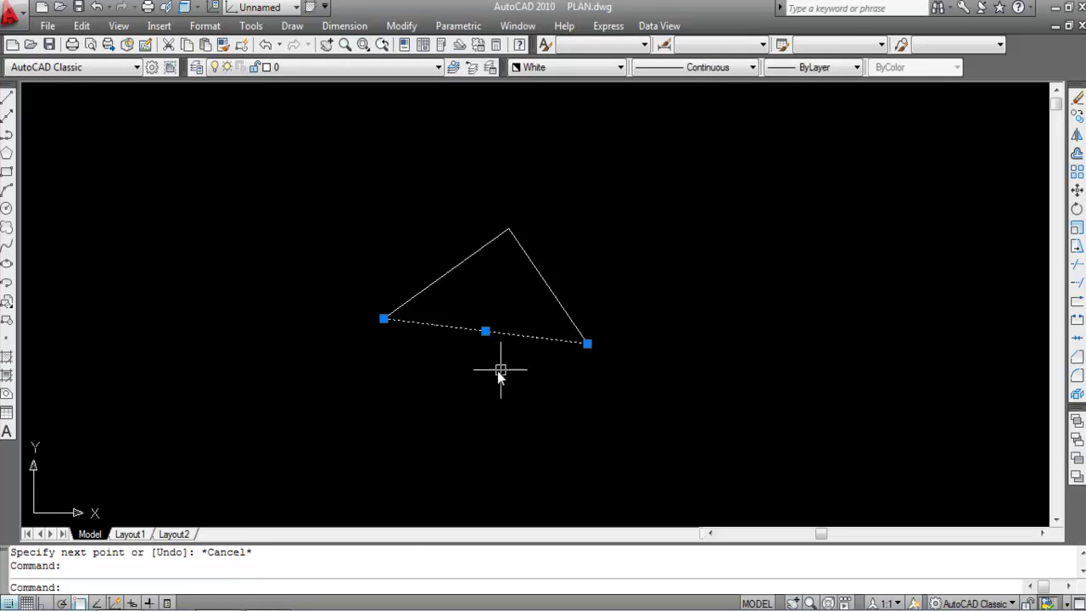
{"action": "key", "text": "Escape"}
Erase the helper line between the polyline's open ends
{"action": "left_click", "coordinate": [538, 380]}
{"action": "left_click", "coordinate": [486, 316]}
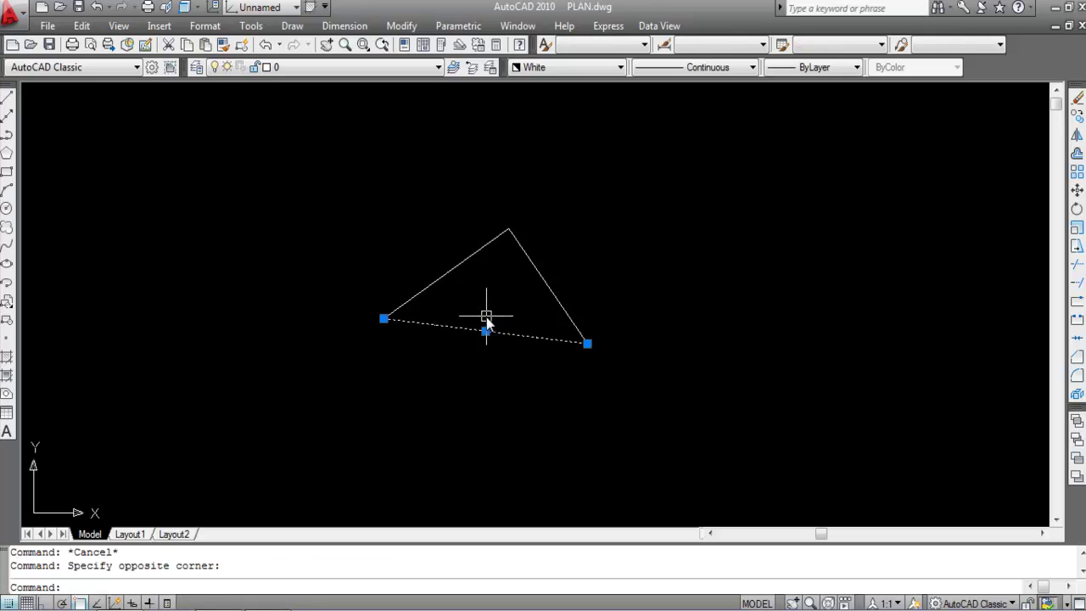
{"action": "key", "text": "Delete"}
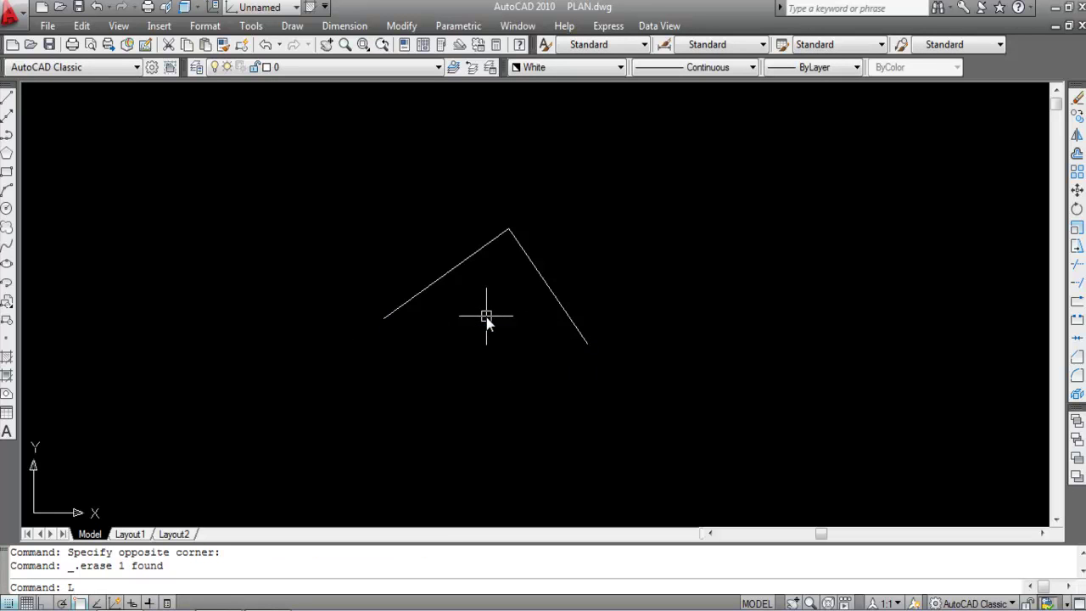
Draw a line straight down with Ortho on, starting at the M2P point between the polyline's two open ends
{"action": "type", "text": "L"}
{"action": "key", "text": "Return"}
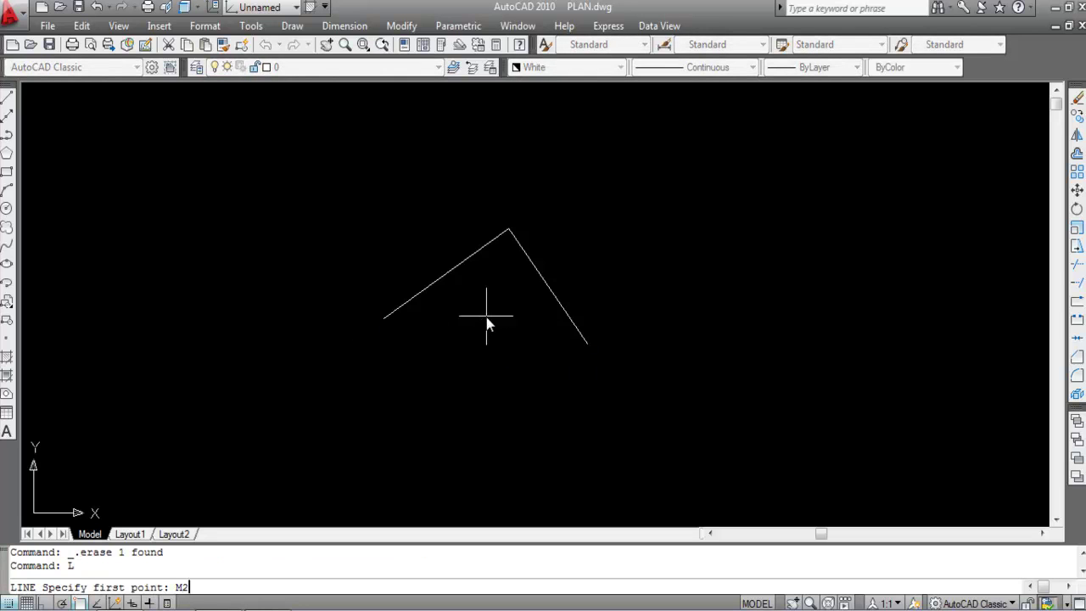
{"action": "key", "text": "Return"}
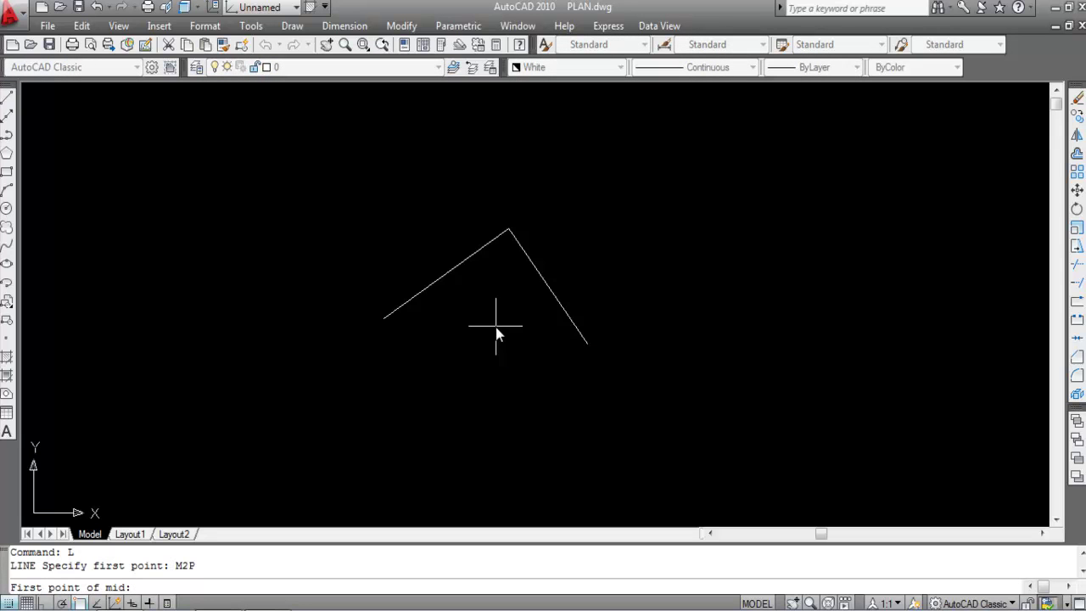
{"action": "left_click", "coordinate": [389, 320]}
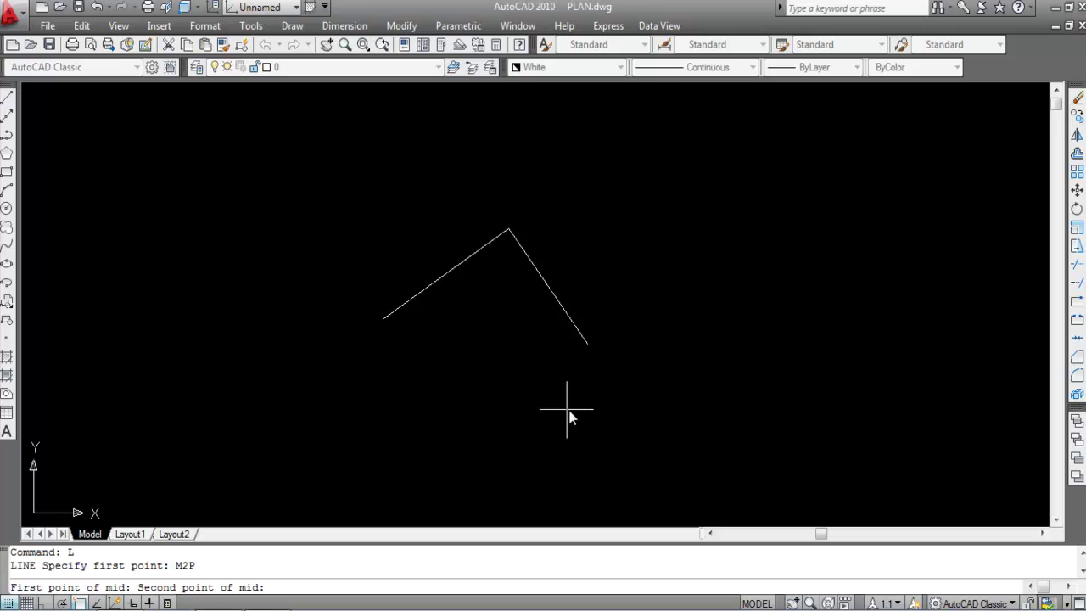
{"action": "left_click", "coordinate": [587, 344]}
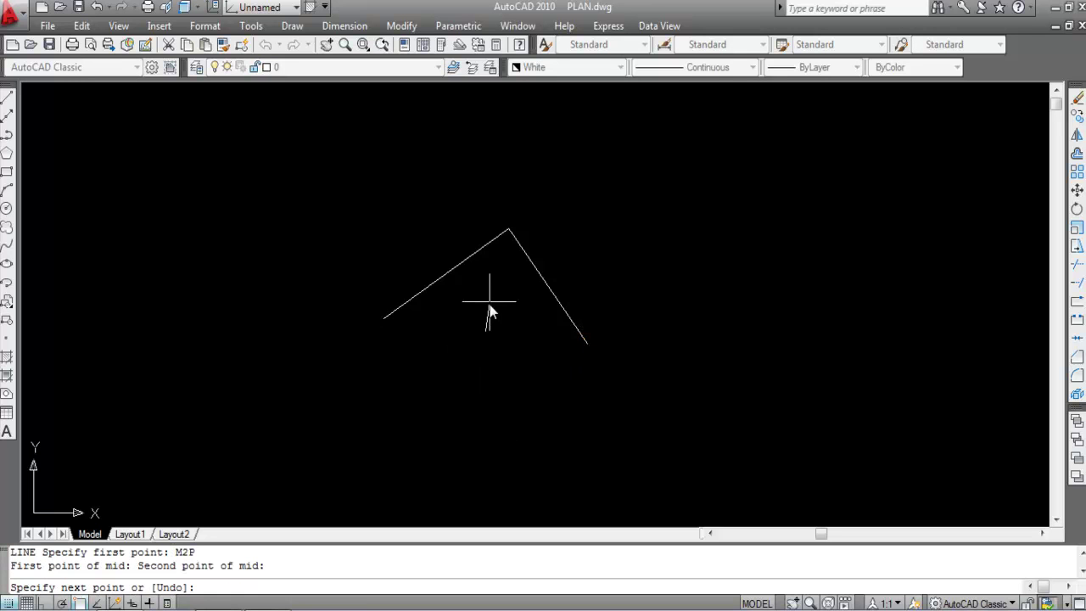
{"action": "key", "text": "F8"}
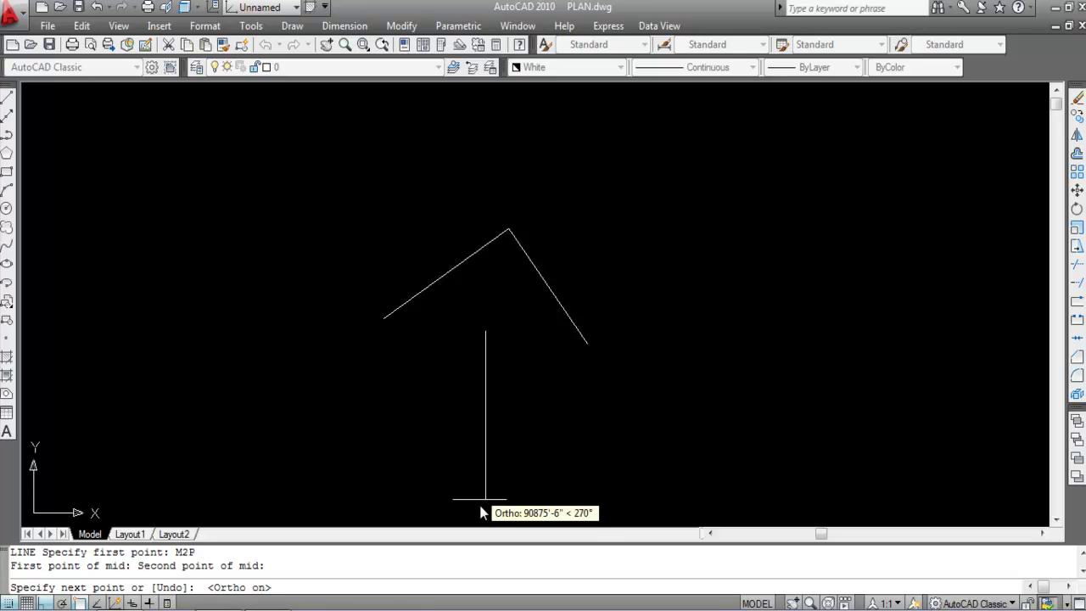
{"action": "left_click", "coordinate": [485, 472]}
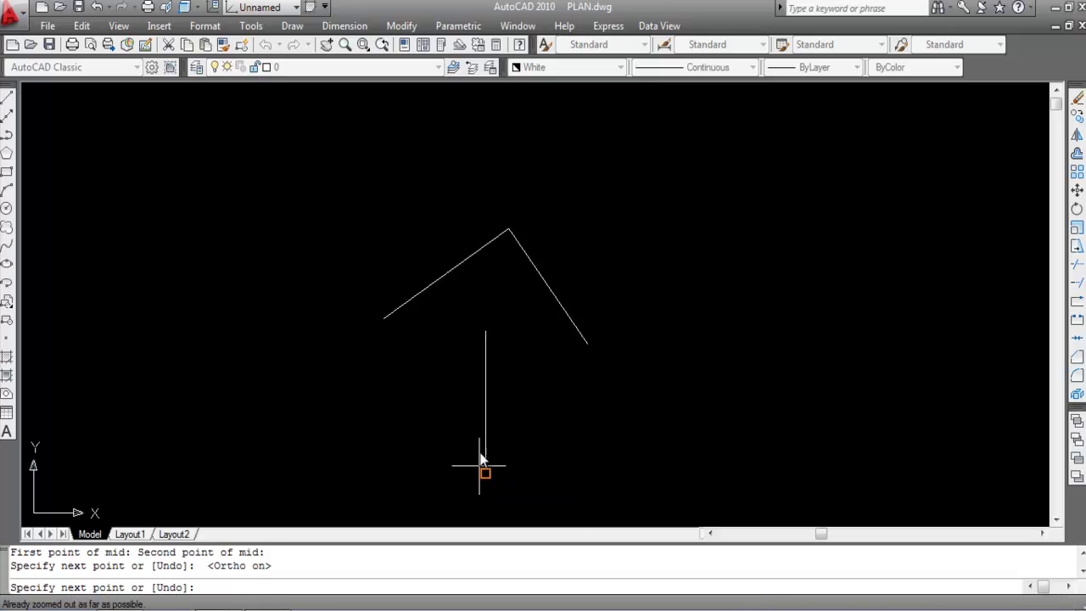
{"action": "key", "text": "Escape"}
Draw a line joining the polyline's open ends and select it to compare its midpoint with the vertical line's start
{"action": "type", "text": "l"}
{"action": "key", "text": "Return"}
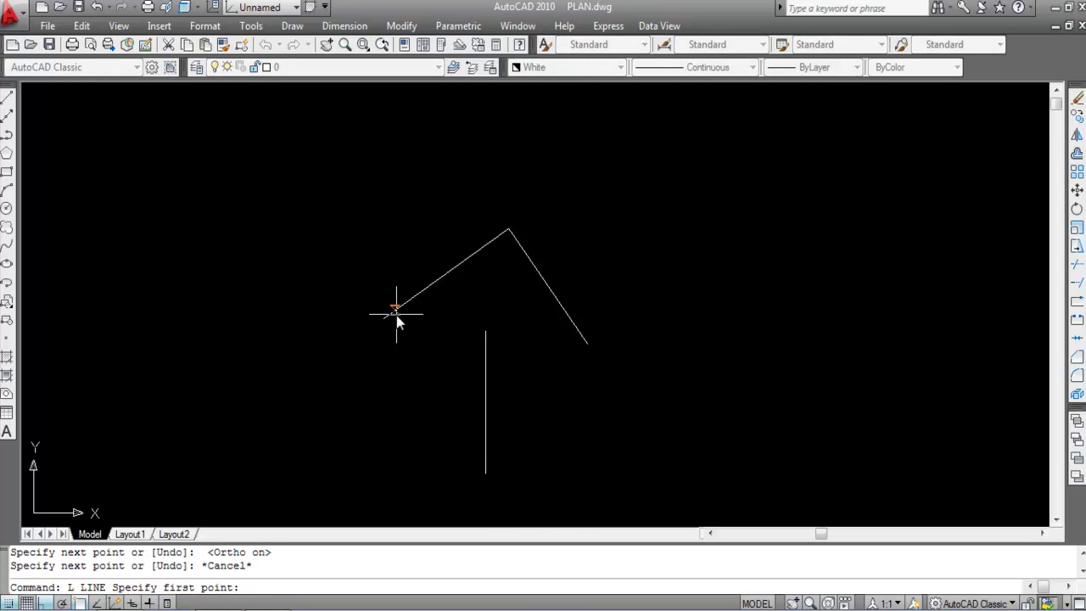
{"action": "left_click", "coordinate": [385, 318]}
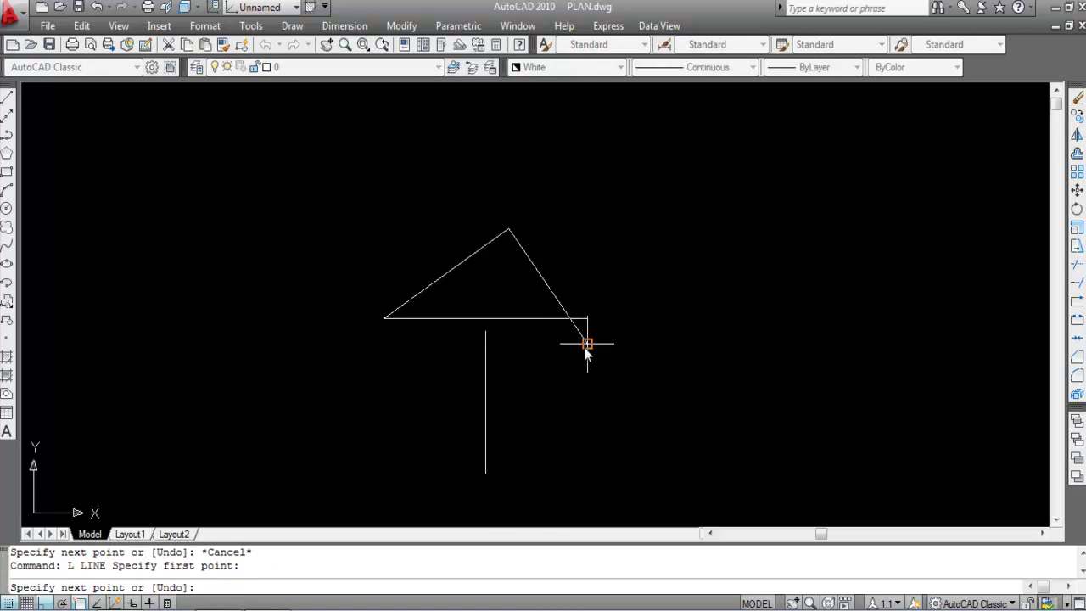
{"action": "left_click", "coordinate": [584, 343]}
{"action": "key", "text": "Escape"}
{"action": "left_click", "coordinate": [553, 341]}
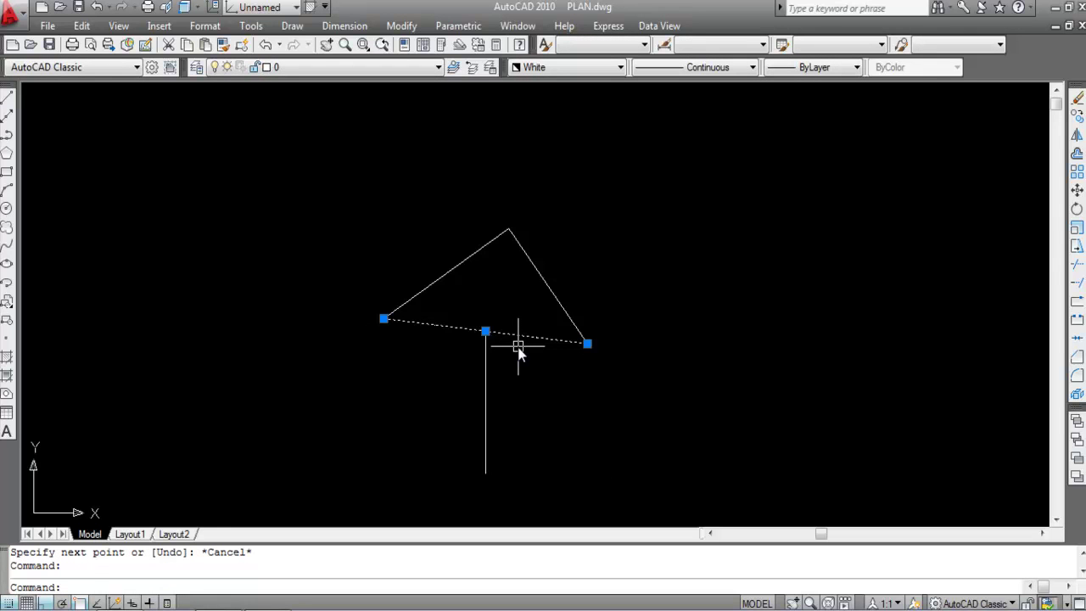
Erase the polyline, the joining line and the vertical line to clear the drawing area
{"action": "left_click", "coordinate": [701, 419]}
{"action": "left_click", "coordinate": [329, 225]}
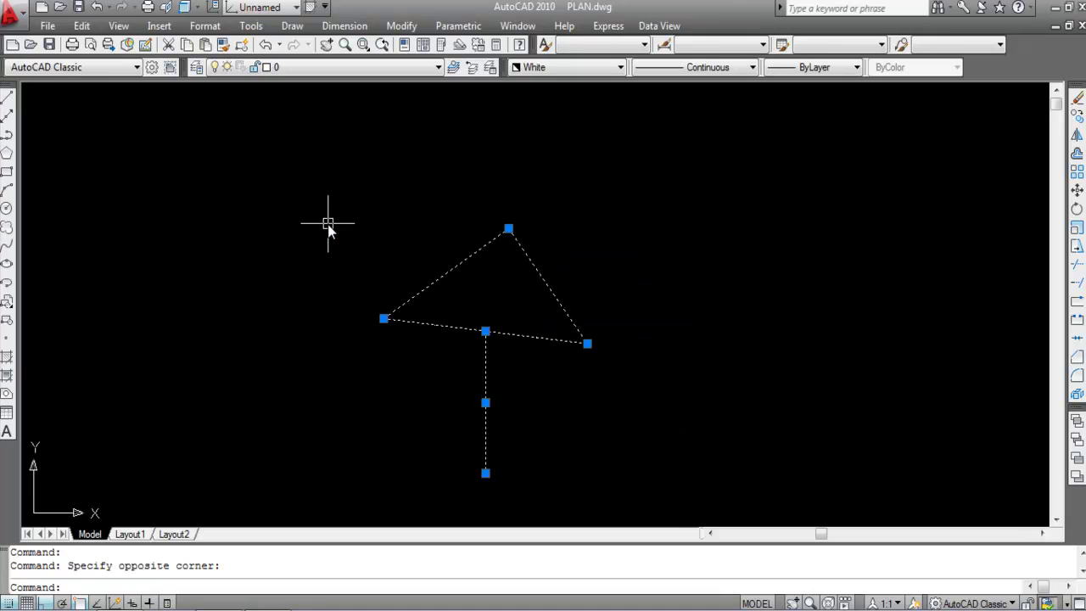
{"action": "key", "text": "Delete"}
Draw an open two-segment polyline shaped like a sideways V opening to the right, with Ortho off
{"action": "left_click", "coordinate": [7, 134]}
{"action": "left_click", "coordinate": [446, 405]}
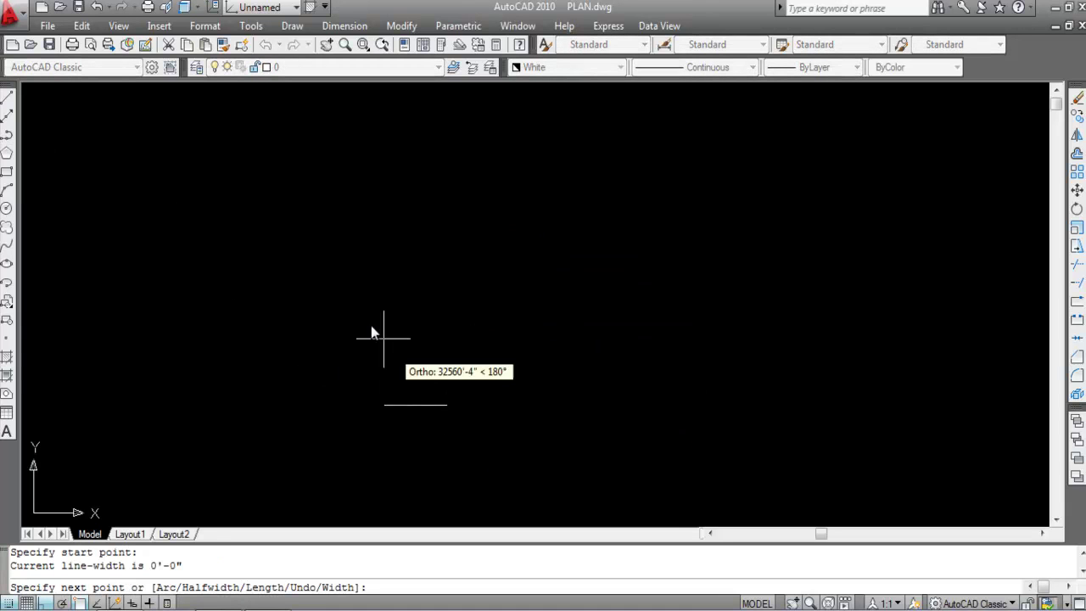
{"action": "key", "text": "F8"}
{"action": "left_click", "coordinate": [355, 264]}
{"action": "left_click", "coordinate": [547, 241]}
{"action": "key", "text": "Escape"}
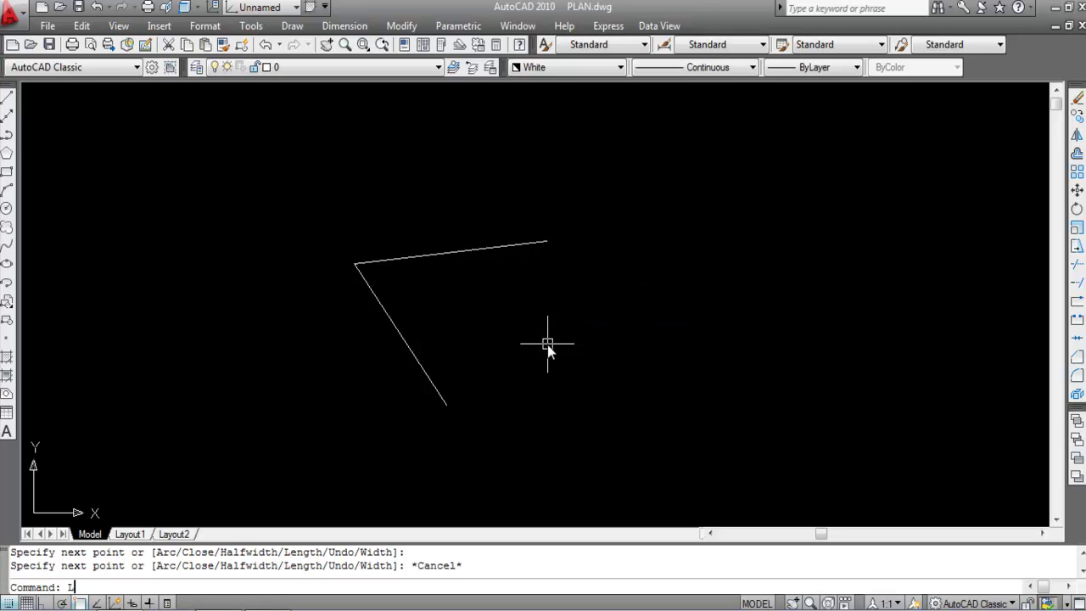
Draw a line sloping down to the right from the M2P point between the sideways polyline's two open ends
{"action": "type", "text": "L"}
{"action": "key", "text": "Return"}
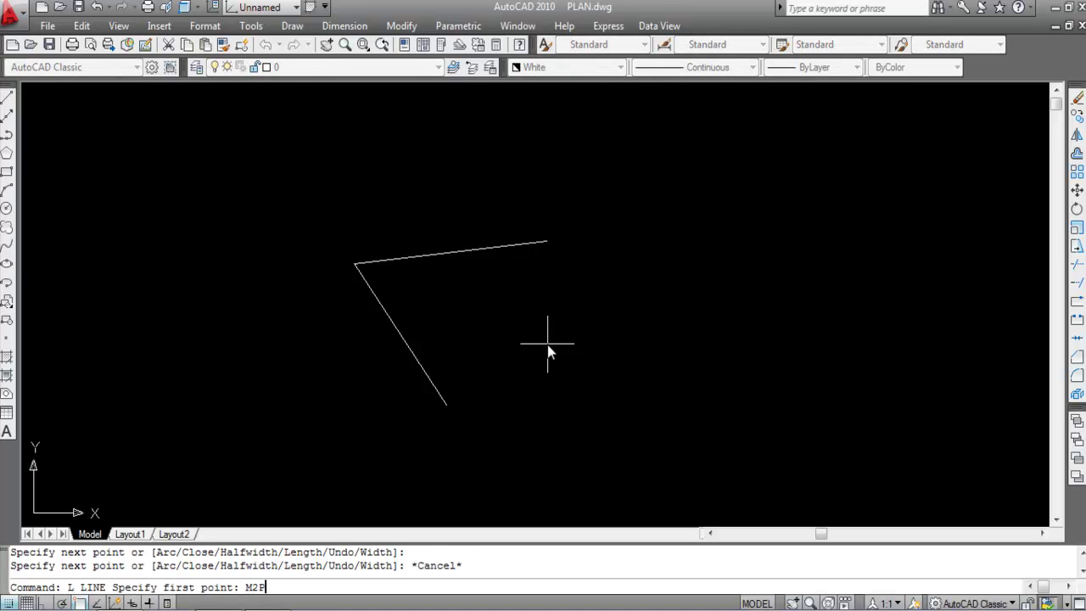
{"action": "type", "text": "M2P"}
{"action": "key", "text": "Return"}
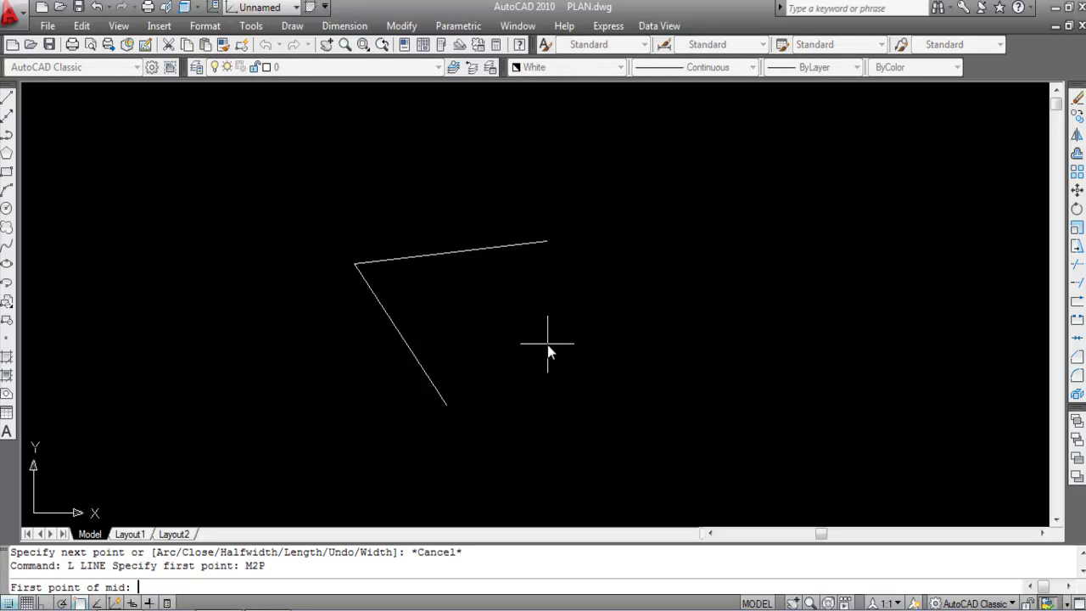
{"action": "left_click", "coordinate": [447, 403]}
{"action": "left_click", "coordinate": [547, 243]}
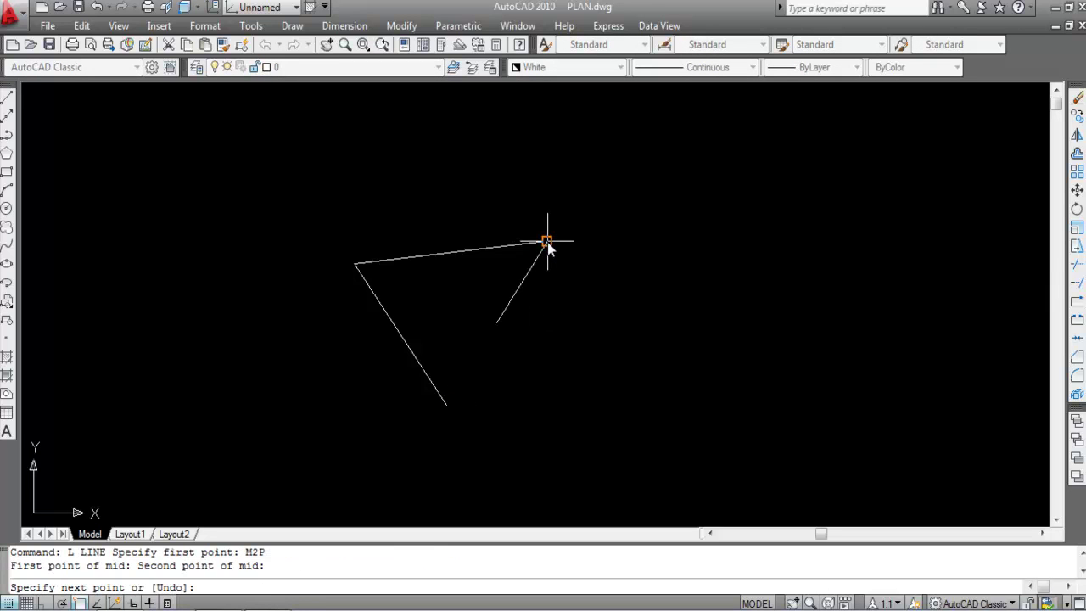
{"action": "left_click", "coordinate": [661, 368]}
{"action": "key", "text": "Escape"}
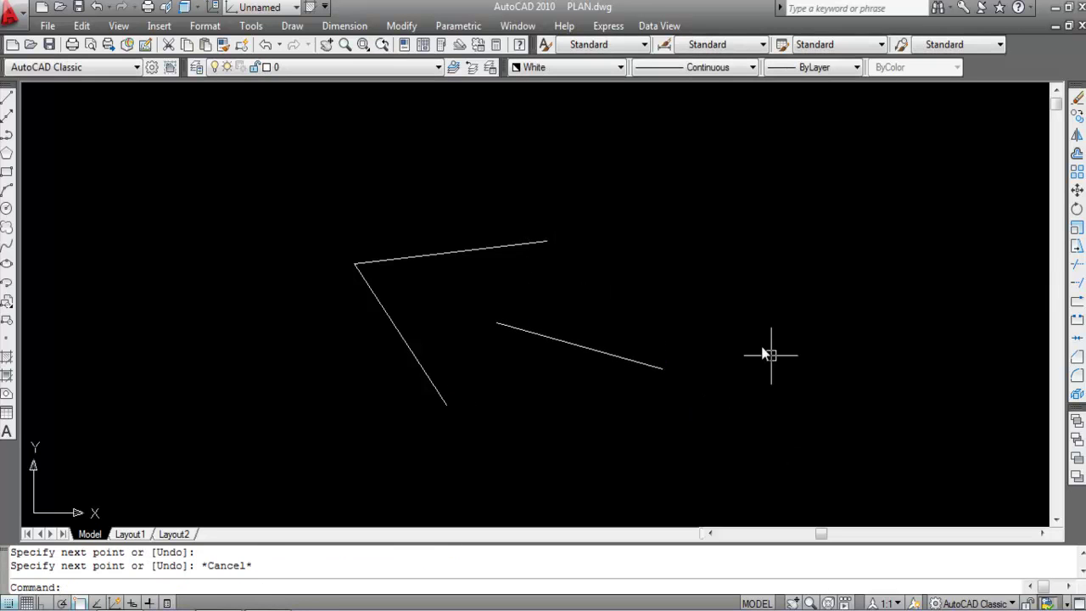
Select the sloping line to show its start point, and erase both it and the sideways polyline
{"action": "left_click", "coordinate": [475, 334]}
{"action": "left_click", "coordinate": [504, 320]}
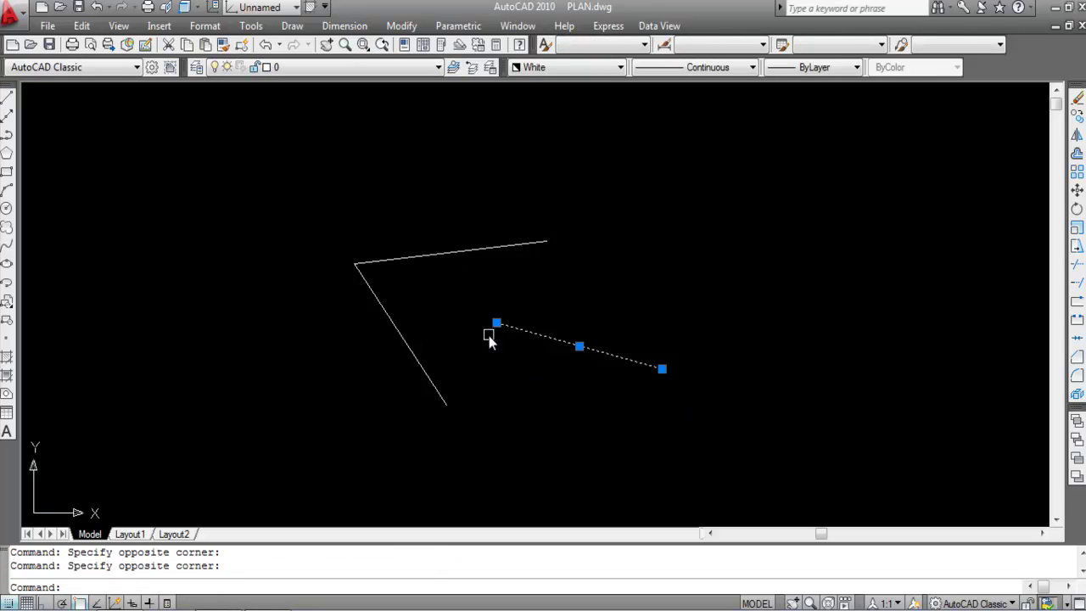
{"action": "key", "text": "Escape"}
{"action": "left_click", "coordinate": [723, 418]}
{"action": "left_click", "coordinate": [246, 181]}
{"action": "key", "text": "Delete"}
Draw a long horizontal line across the lower middle of the drawing area with Ortho on
{"action": "key", "text": "F8"}
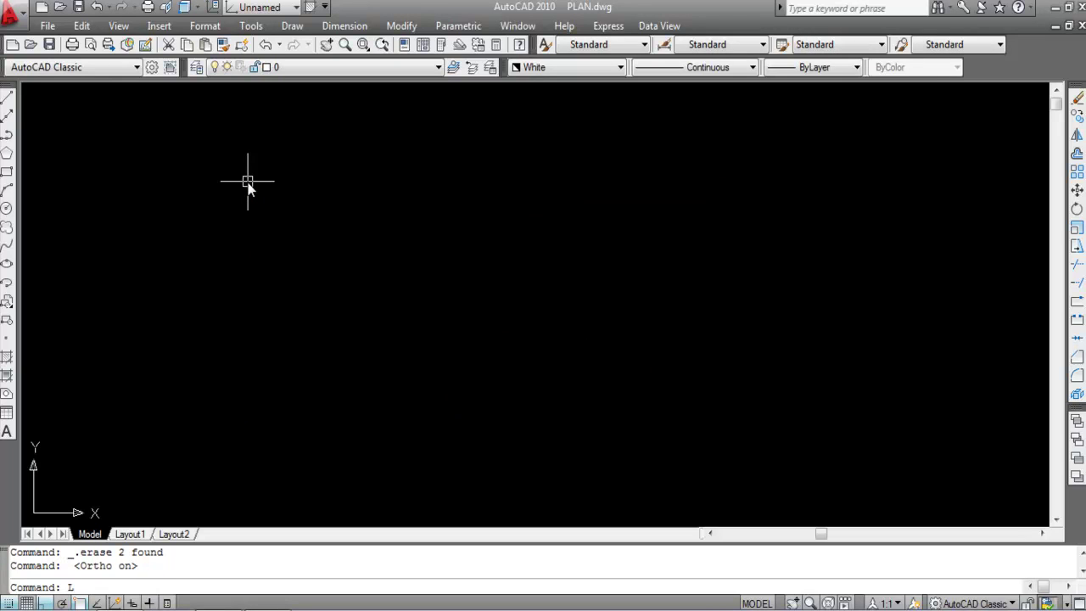
{"action": "key", "text": "Return"}
{"action": "left_click", "coordinate": [327, 362]}
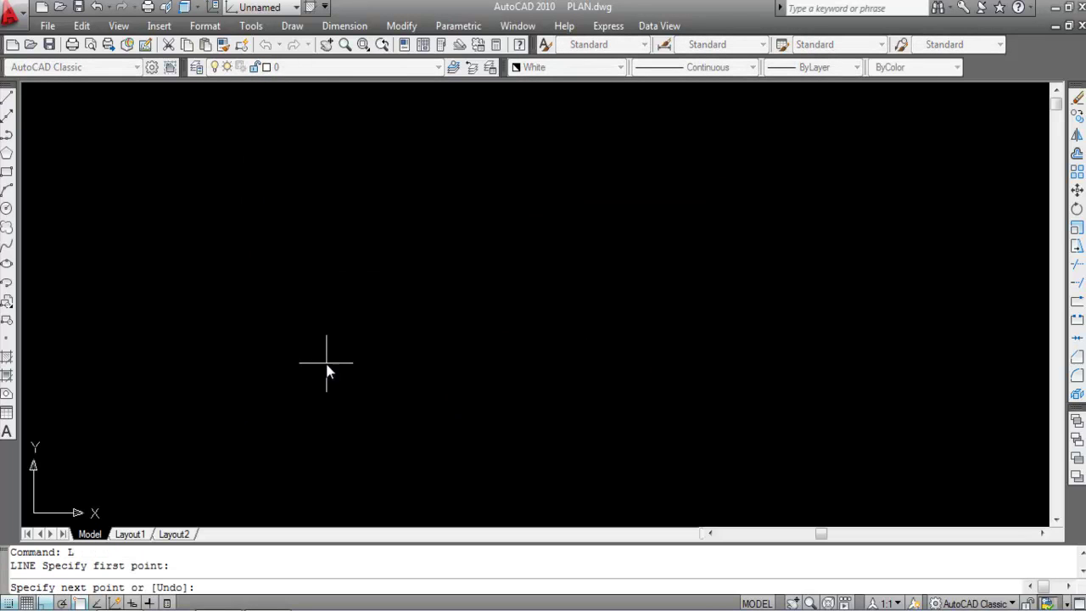
{"action": "left_click", "coordinate": [823, 384]}
{"action": "key", "text": "Escape"}
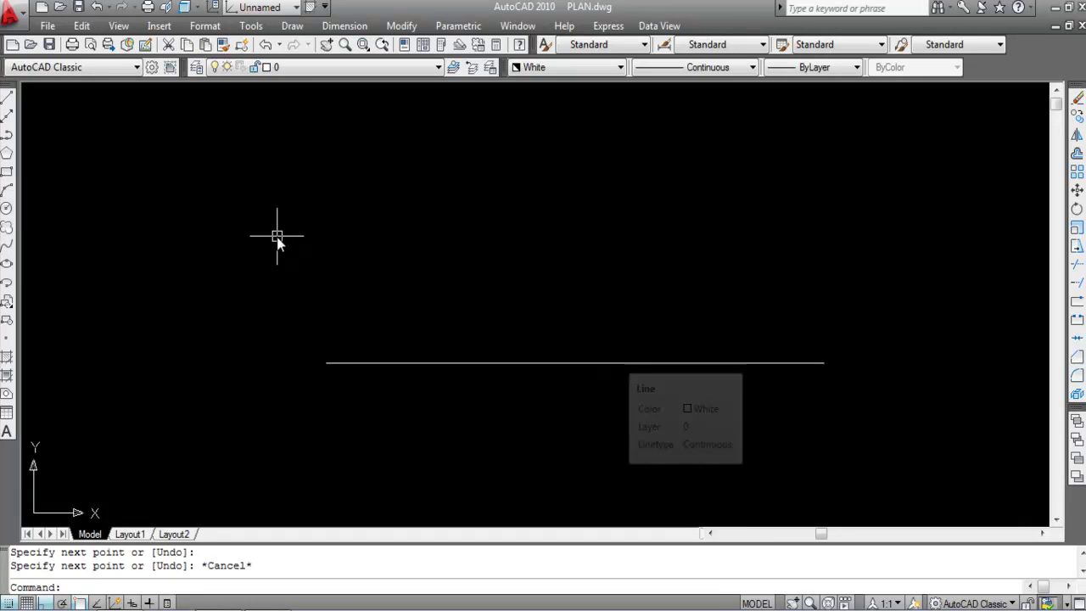
Draw an upright rectangle extending up and left from the horizontal line's left endpoint
{"action": "left_click", "coordinate": [6, 171]}
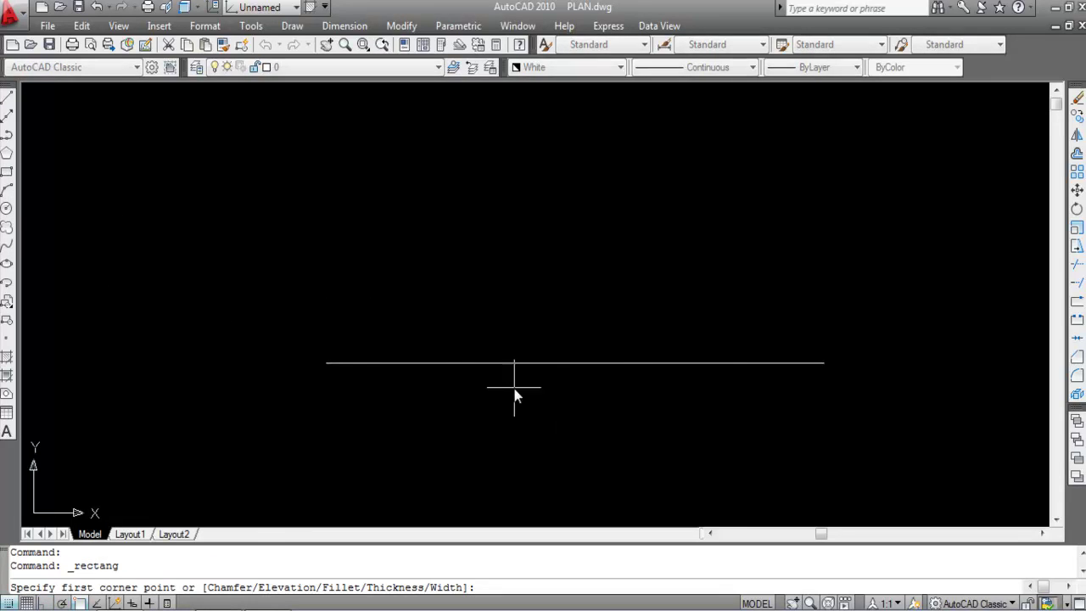
{"action": "left_click", "coordinate": [326, 363]}
{"action": "left_click", "coordinate": [198, 154]}
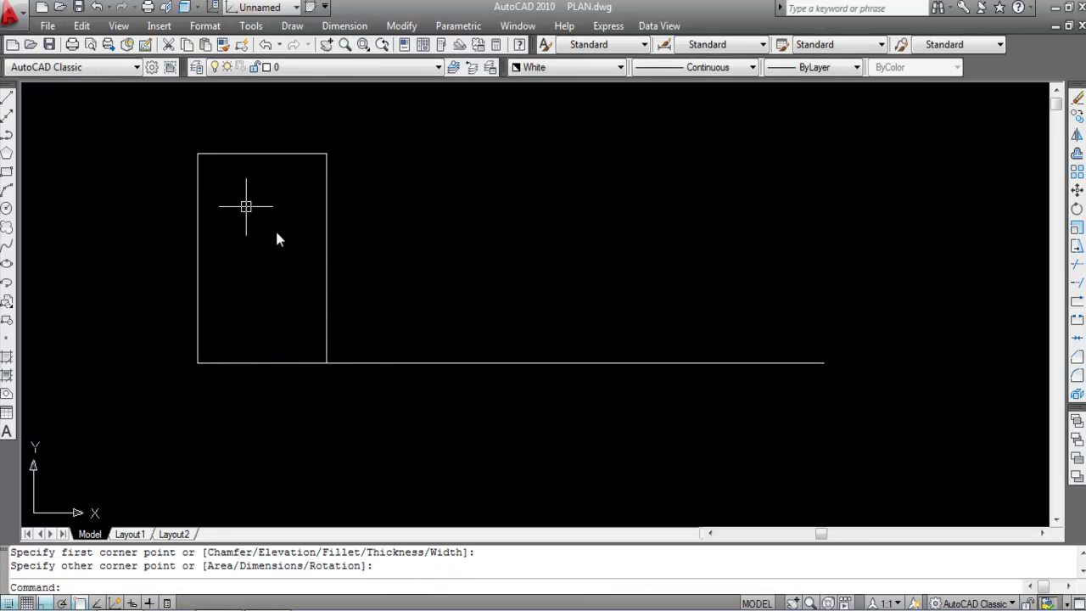
Select the rectangle and the horizontal line to examine their grip points, and clear the selection
{"action": "left_click", "coordinate": [399, 299]}
{"action": "left_click", "coordinate": [270, 249]}
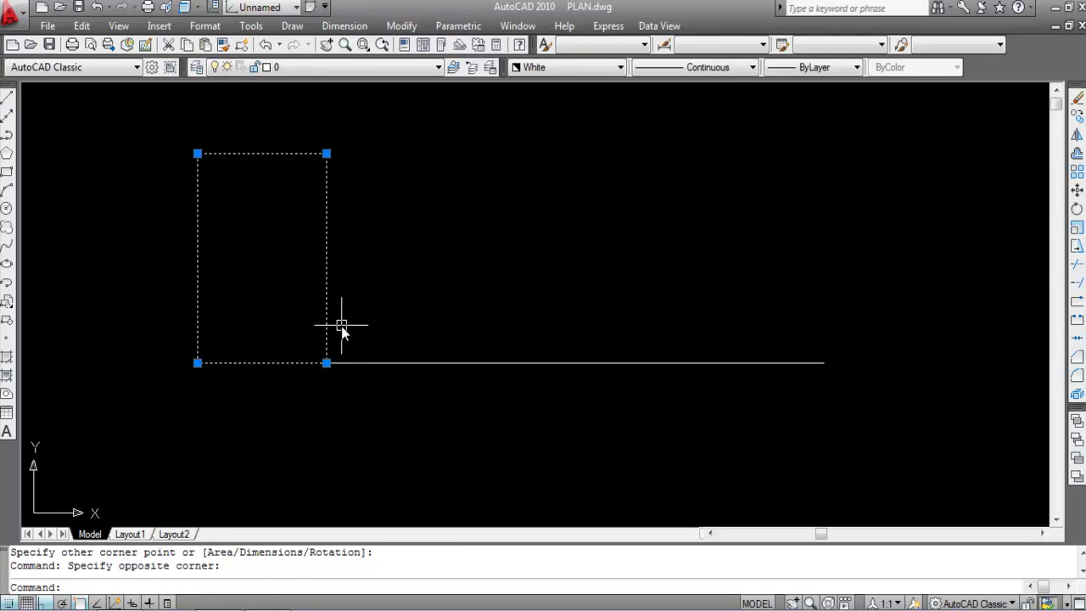
{"action": "left_click", "coordinate": [613, 380]}
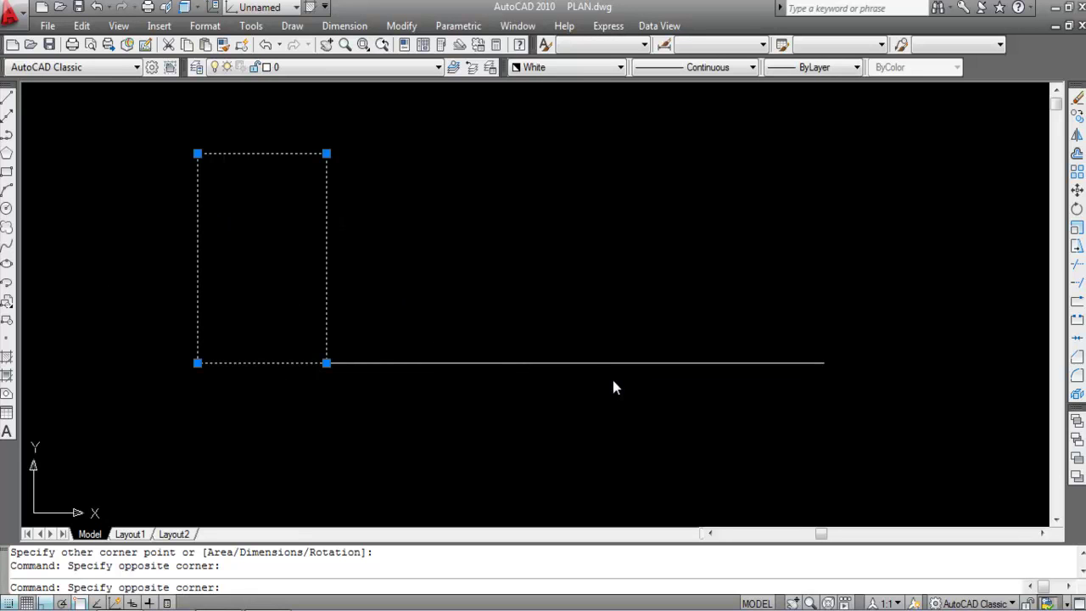
{"action": "left_click", "coordinate": [607, 364]}
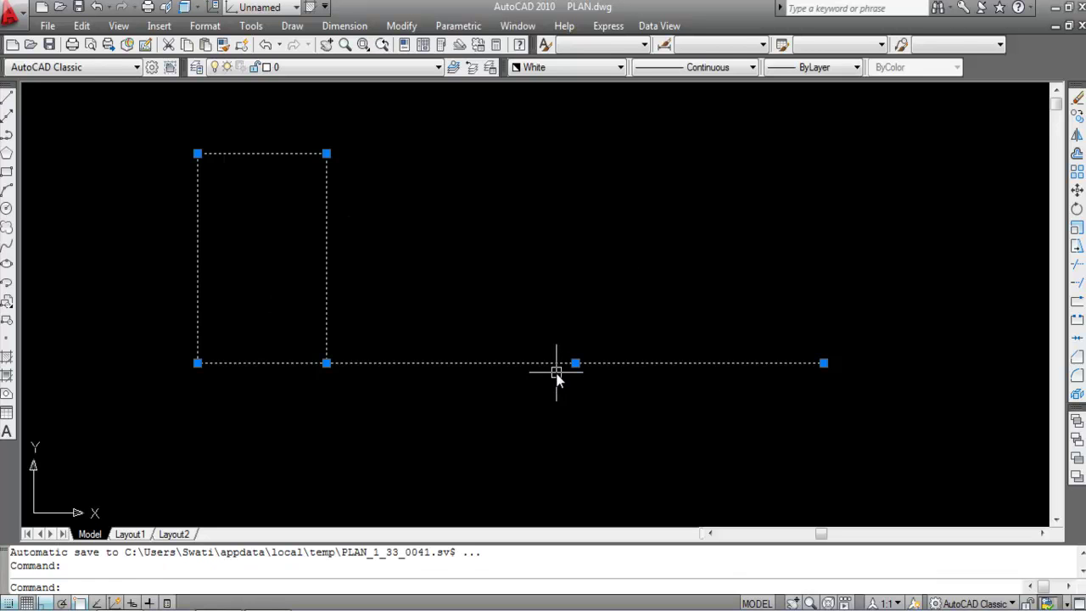
{"action": "key", "text": "Escape"}
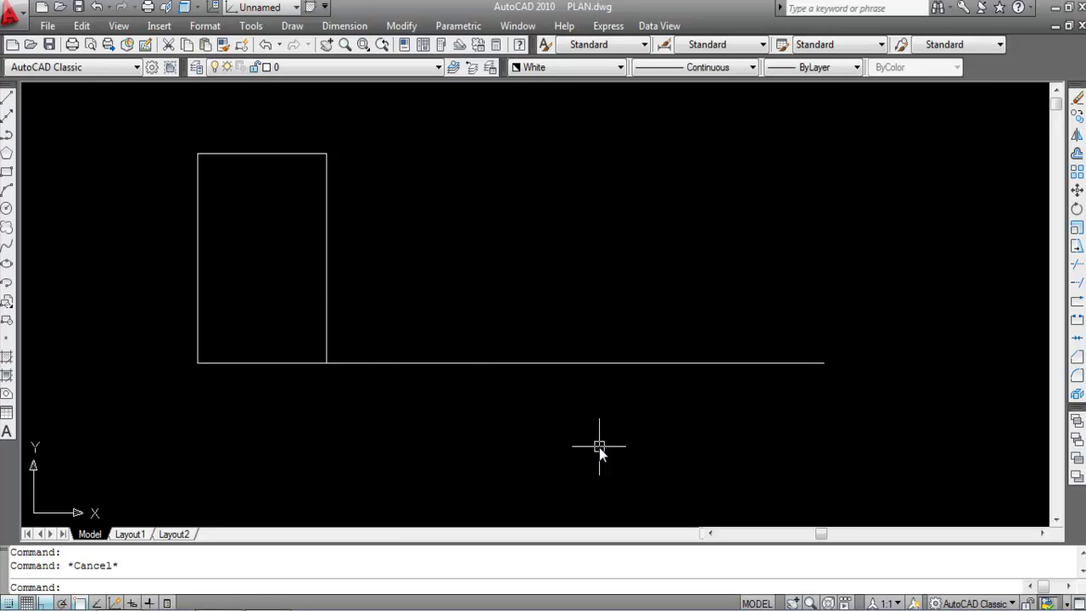
Move the rectangle from the M2P midpoint between its lower-left corner and the horizontal line's right endpoint to that endpoint, centring it on the line
{"action": "type", "text": "M"}
{"action": "key", "text": "Return"}
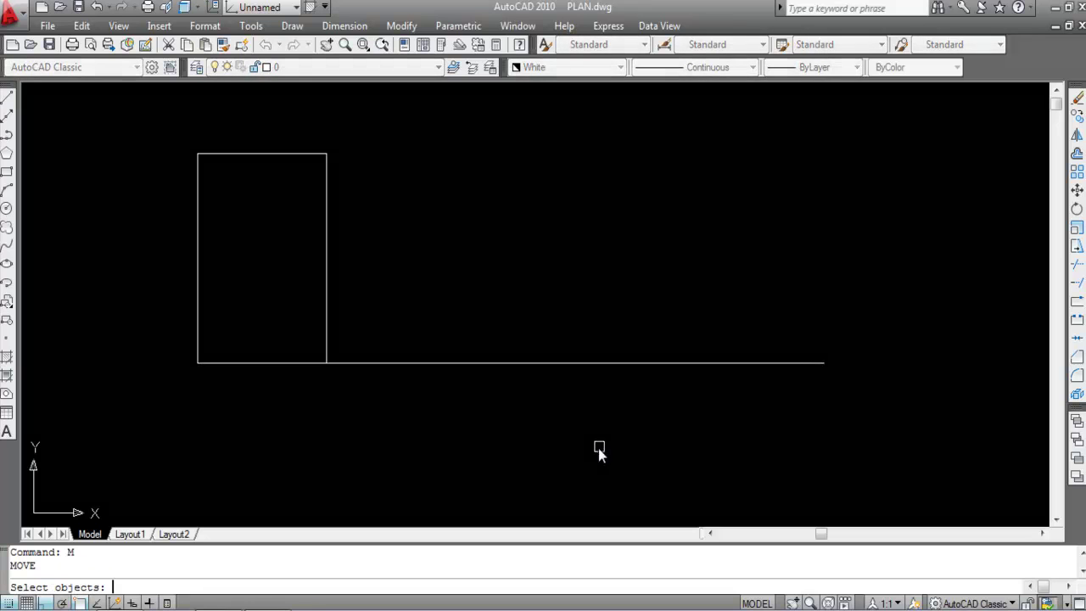
{"action": "left_click", "coordinate": [408, 245]}
{"action": "left_click", "coordinate": [129, 157]}
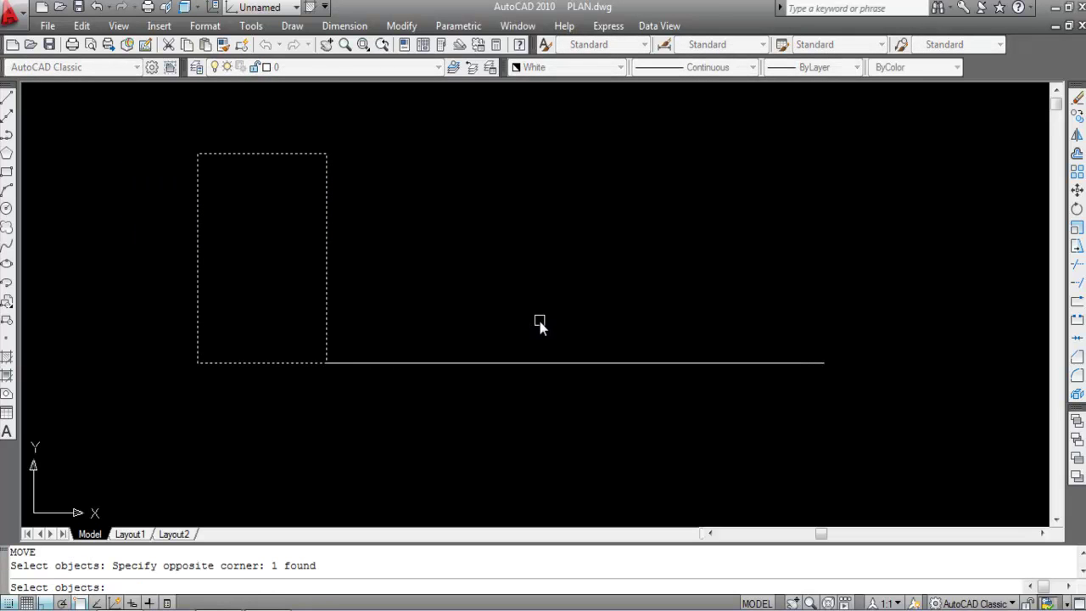
{"action": "key", "text": "Return"}
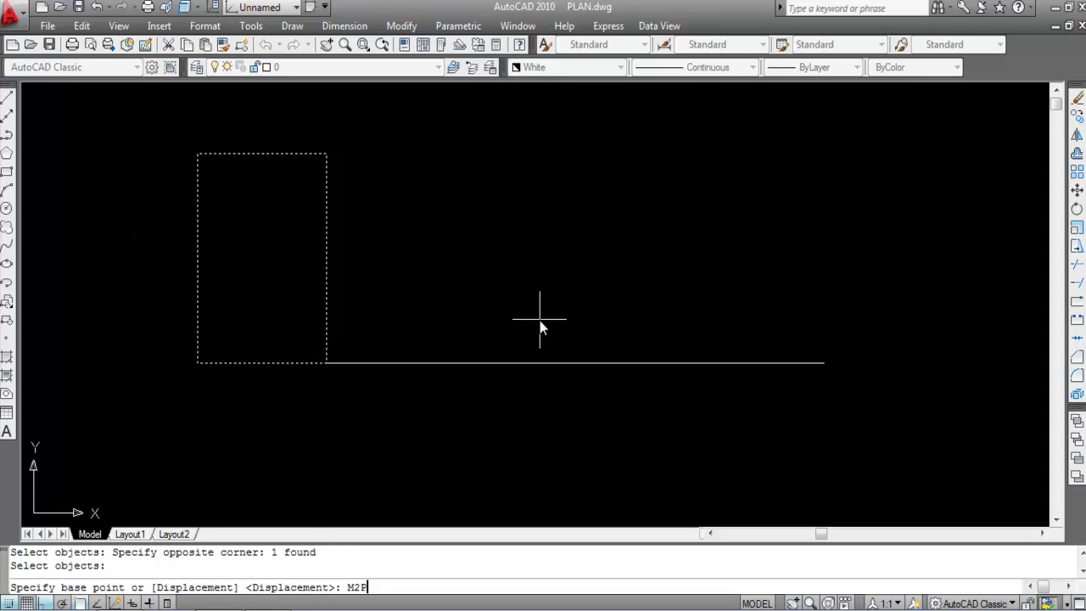
{"action": "key", "text": "Return"}
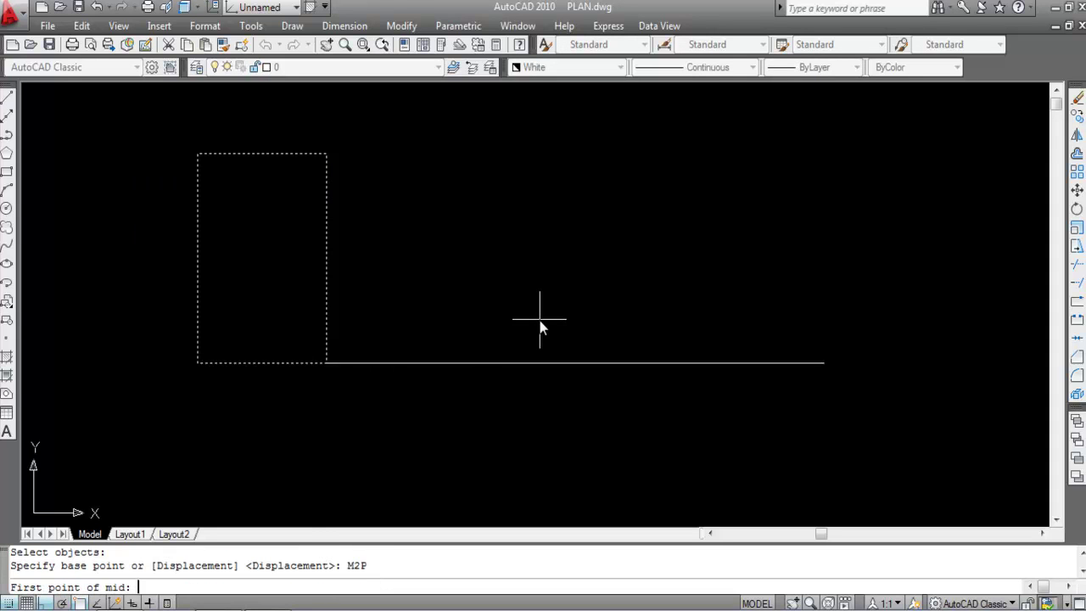
{"action": "left_click", "coordinate": [197, 363]}
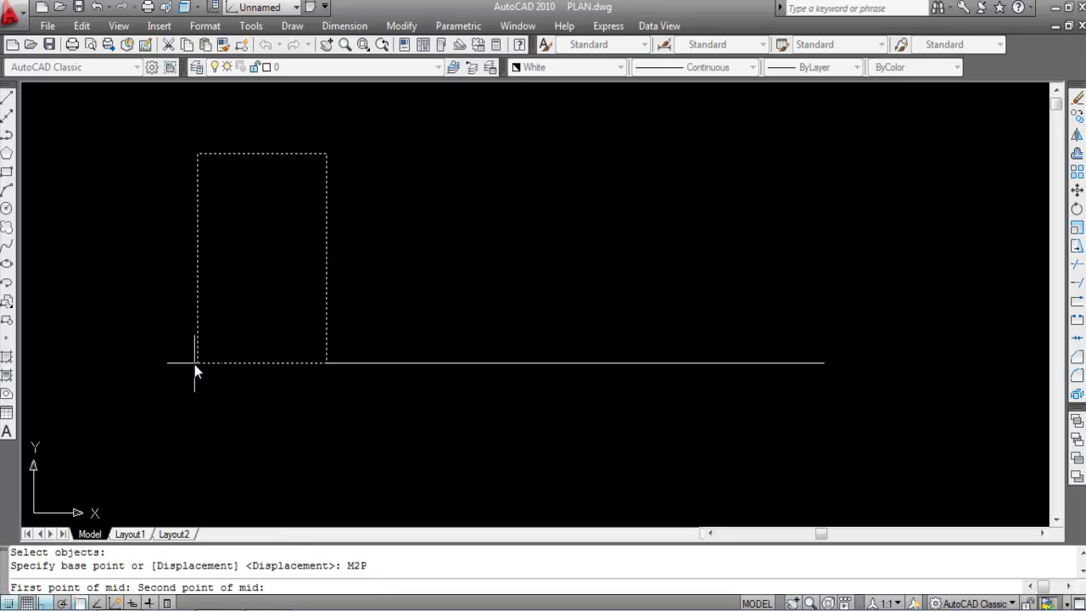
{"action": "left_click", "coordinate": [823, 364]}
{"action": "left_click", "coordinate": [823, 363]}
Select the moved rectangle and the horizontal line to check the grips around the line's midpoint, and clear the selection
{"action": "left_click", "coordinate": [774, 387]}
{"action": "left_click", "coordinate": [734, 326]}
{"action": "left_click", "coordinate": [720, 345]}
{"action": "left_click", "coordinate": [620, 326]}
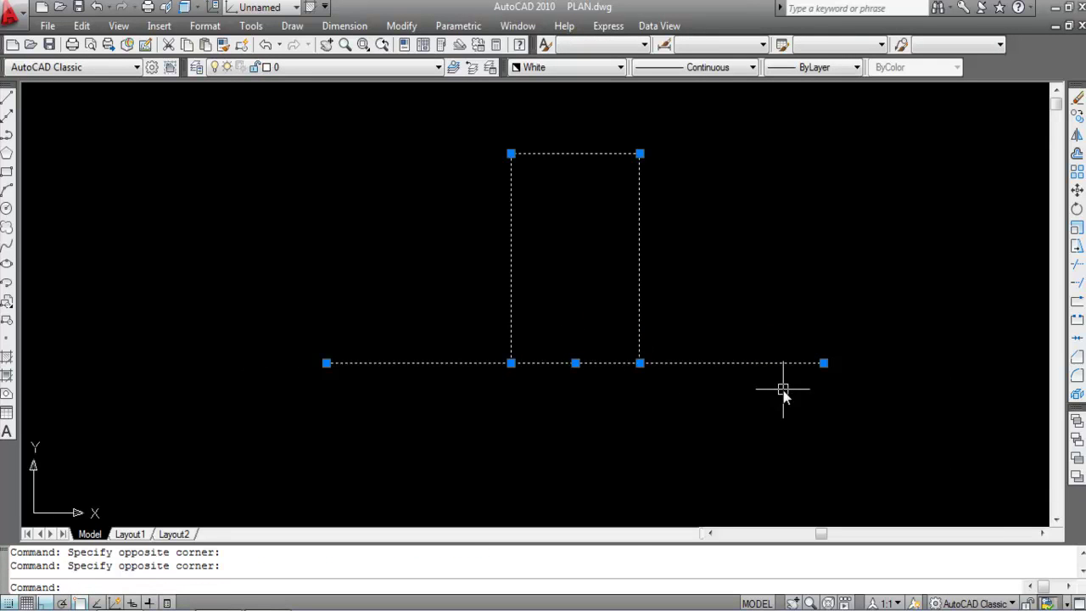
{"action": "key", "text": "Escape"}
{"action": "left_click", "coordinate": [699, 339]}
{"action": "left_click", "coordinate": [594, 302]}
{"action": "left_click", "coordinate": [731, 389]}
{"action": "left_click", "coordinate": [701, 341]}
{"action": "key", "text": "Escape"}
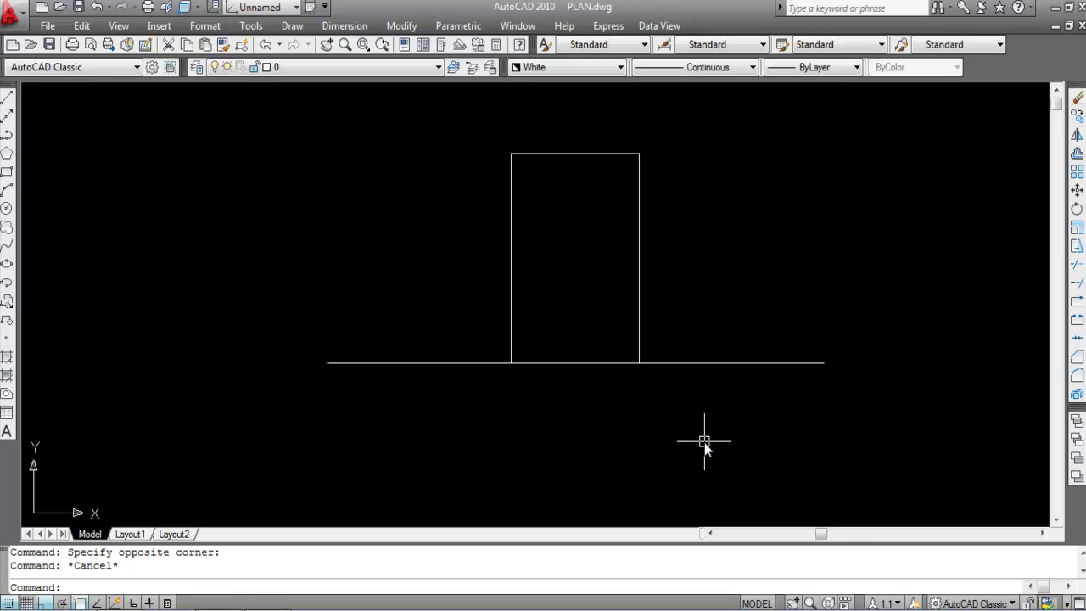
Regenerate the drawing display with the REGEN command
{"action": "type", "text": "RE"}
{"action": "key", "text": "Return"}
{"action": "scroll", "coordinate": [535, 397], "scroll_direction": "down", "scroll_amount": 4}
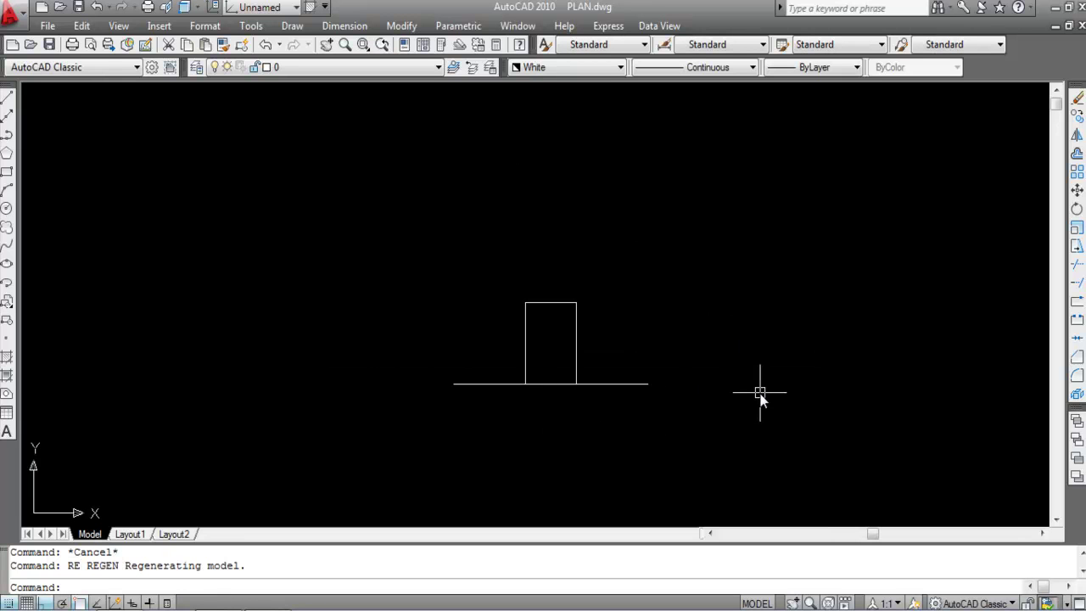
{"action": "key", "text": "Escape"}
{"action": "key", "text": "Escape"}
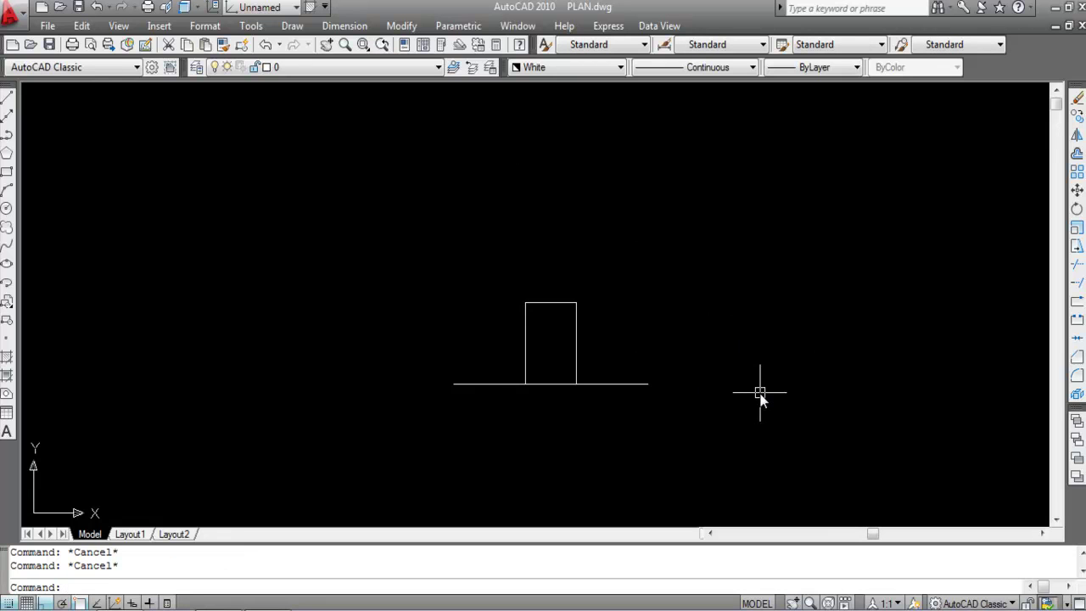
Enter M2P on the command line and show the equivalent Mid Between 2 Points object snap override, without choosing it
{"action": "type", "text": "M2P"}
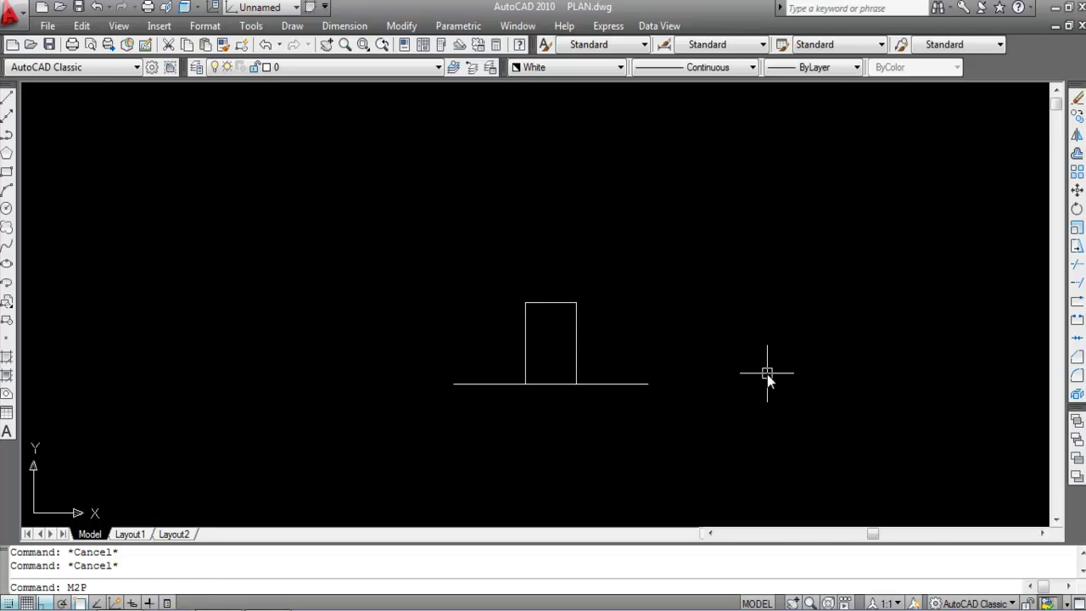
{"action": "right_click", "coordinate": [767, 374], "text": "shift"}
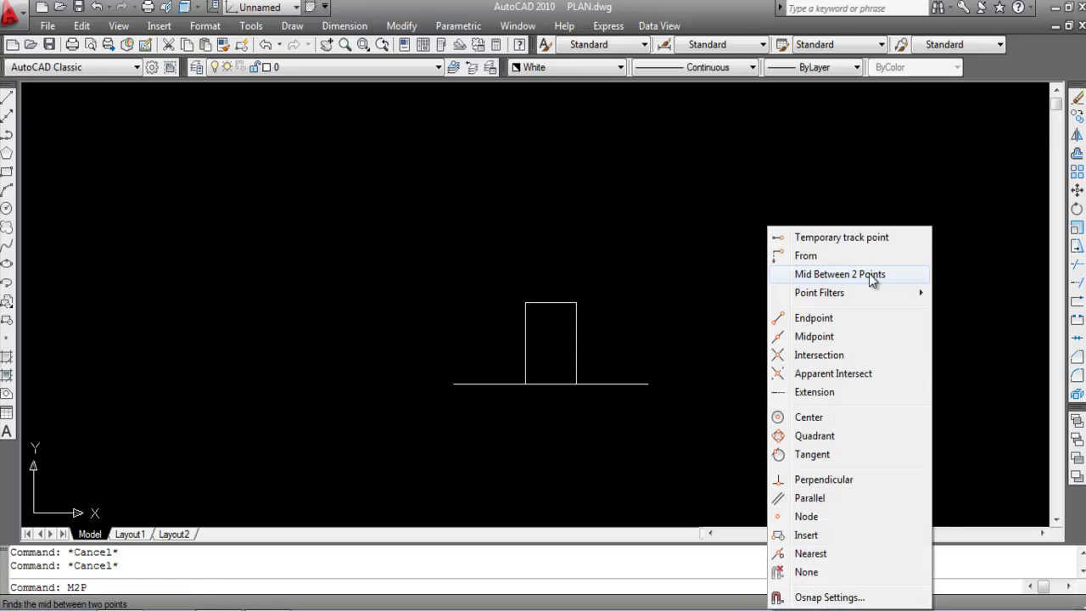
{"action": "left_click", "coordinate": [703, 269]}
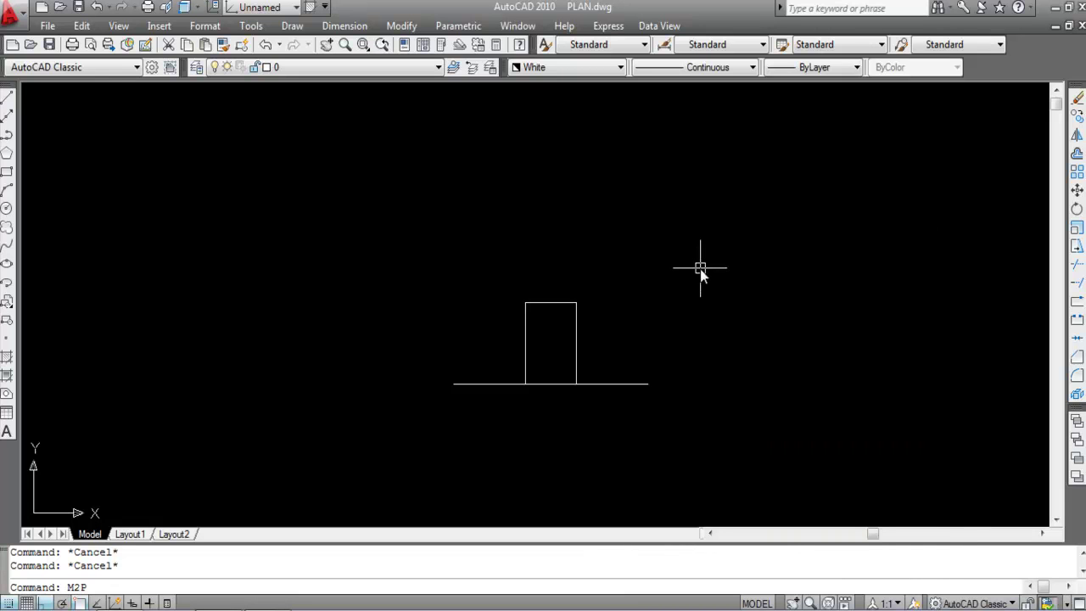